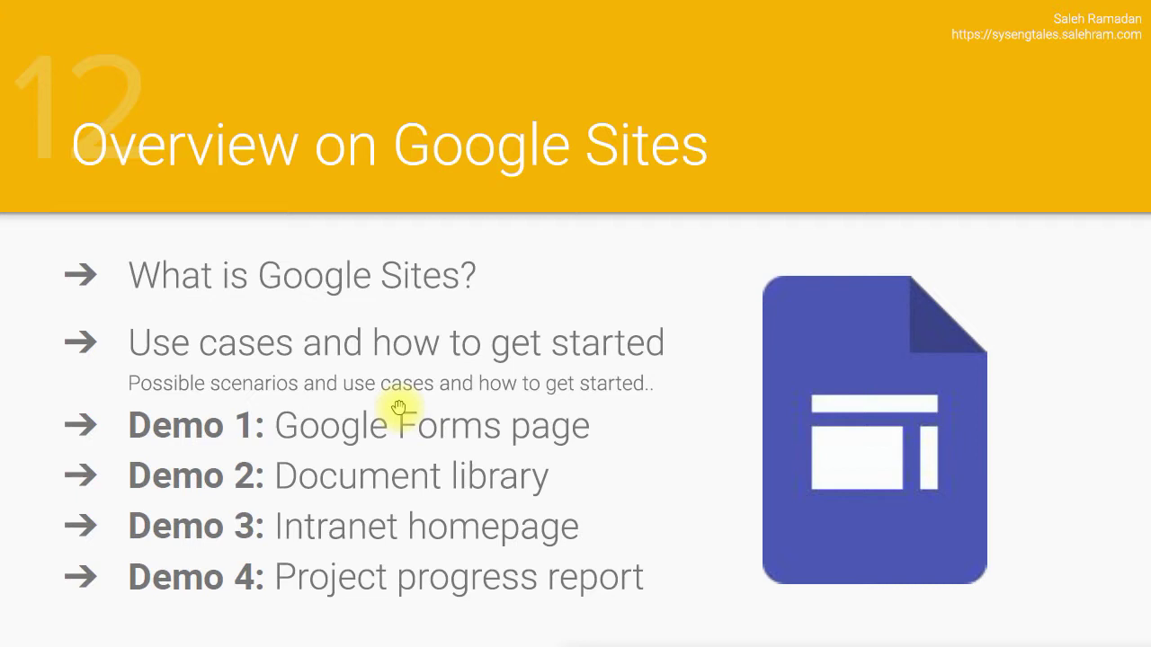
# Step: Create a form from the general Event Registration template in the template gallery and dismiss the introductory tip
pyautogui.moveTo(624, 549)
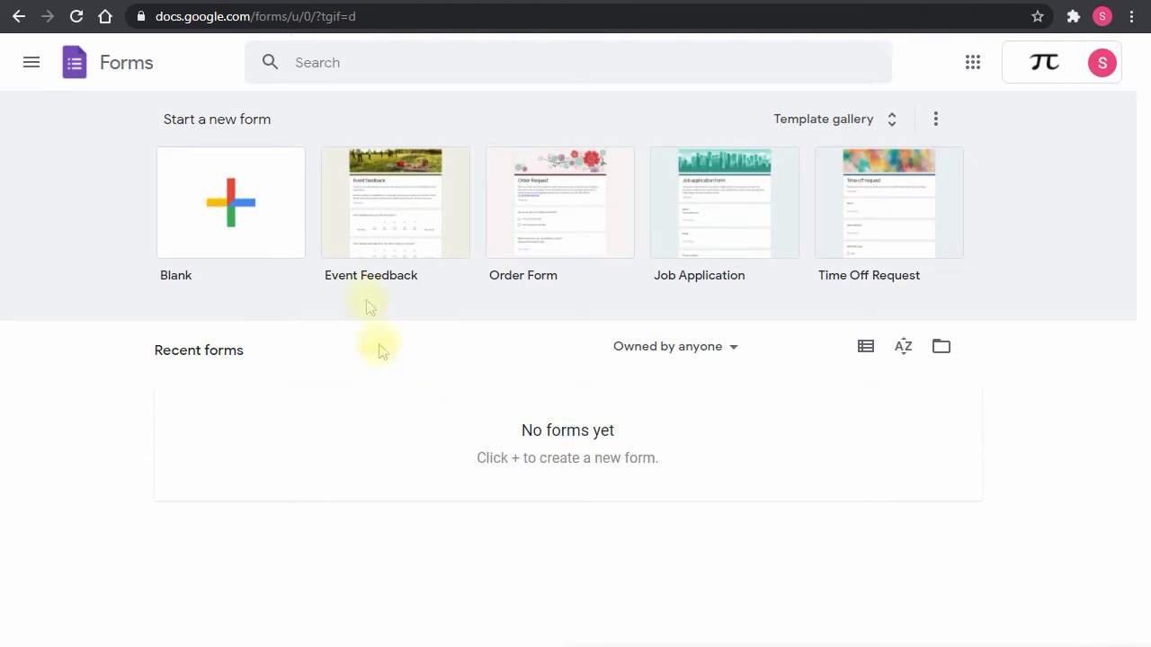
pyautogui.click(896, 126)
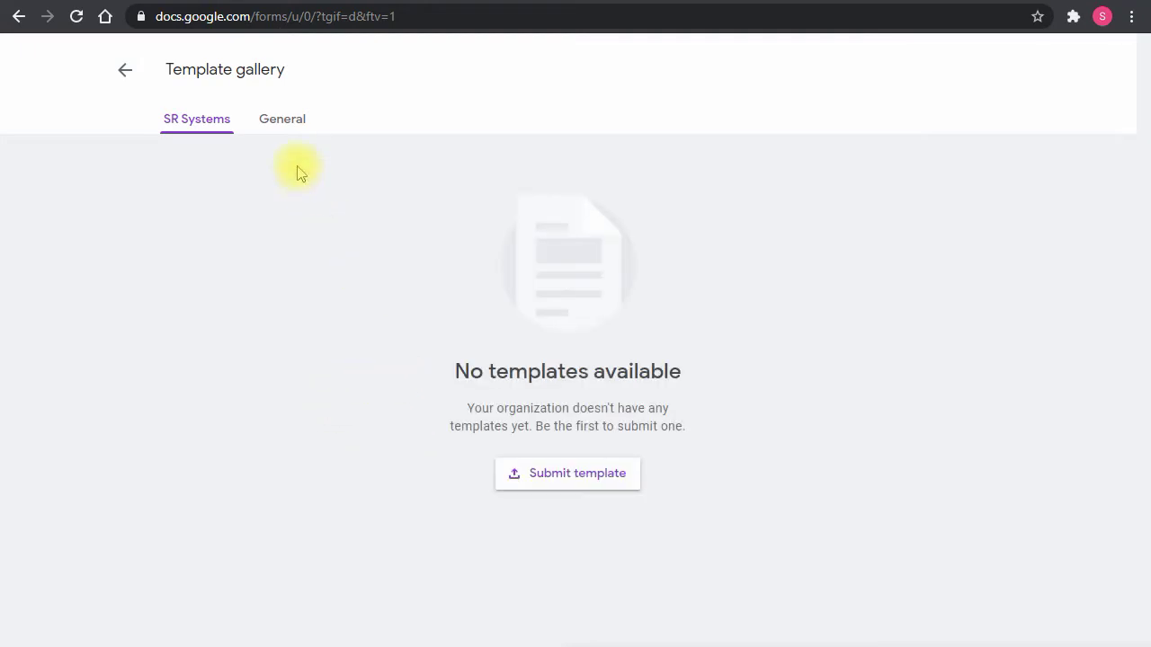
pyautogui.click(281, 124)
pyautogui.scroll(-5, 641, 419)
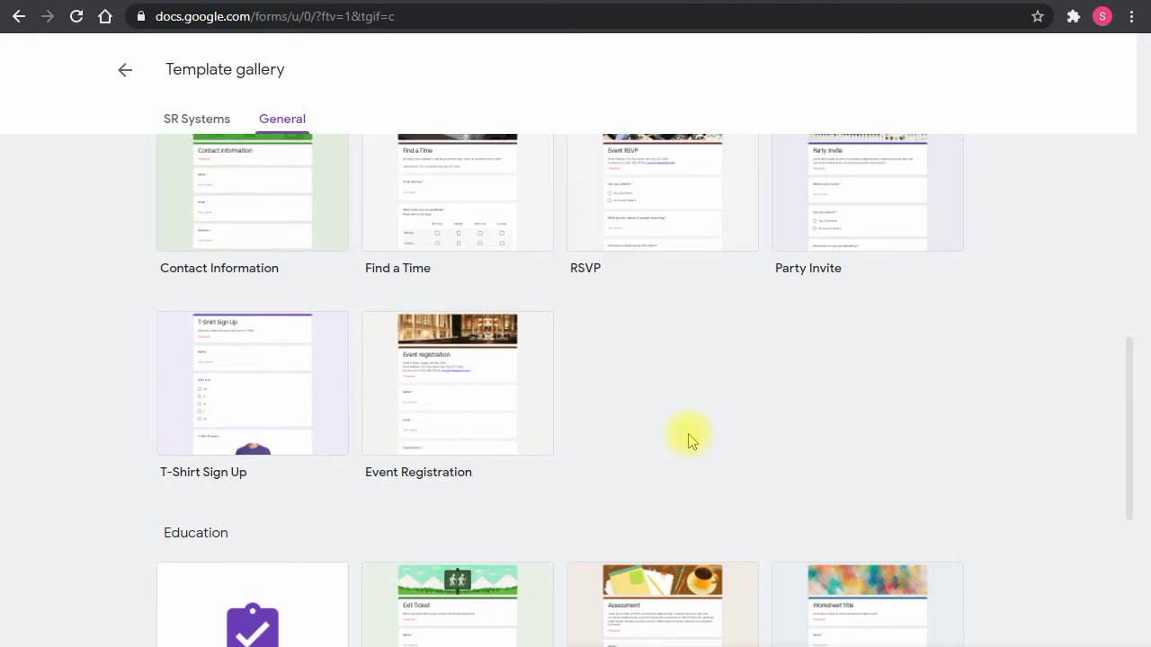
pyautogui.scroll(2, 690, 440)
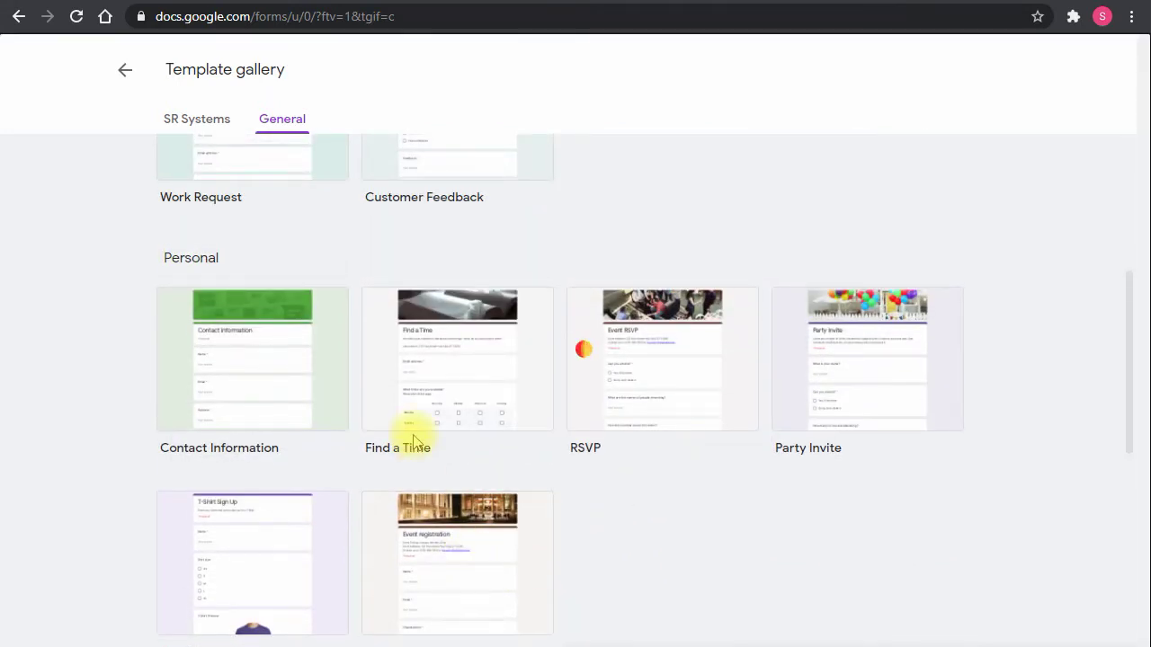
pyautogui.click(422, 550)
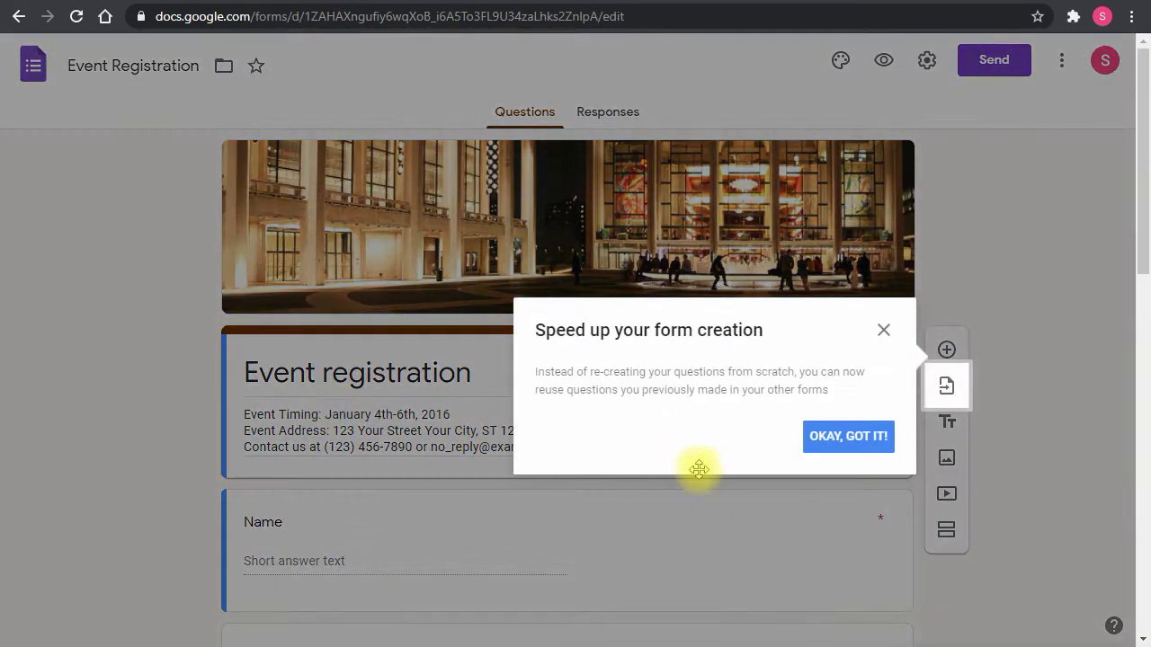
pyautogui.click(883, 331)
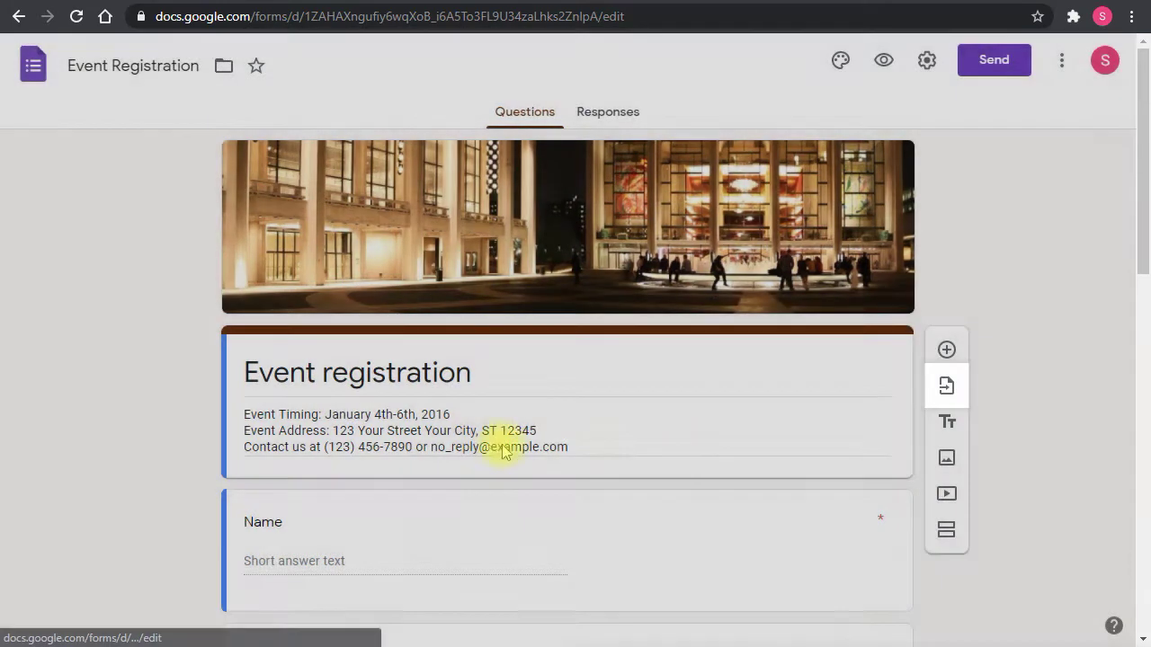
# Step: Examine the template's questions, from name and email through attendance days, dietary restrictions and the payment acknowledgement
pyautogui.scroll(-3, 476, 405)
pyautogui.scroll(-8, 465, 385)
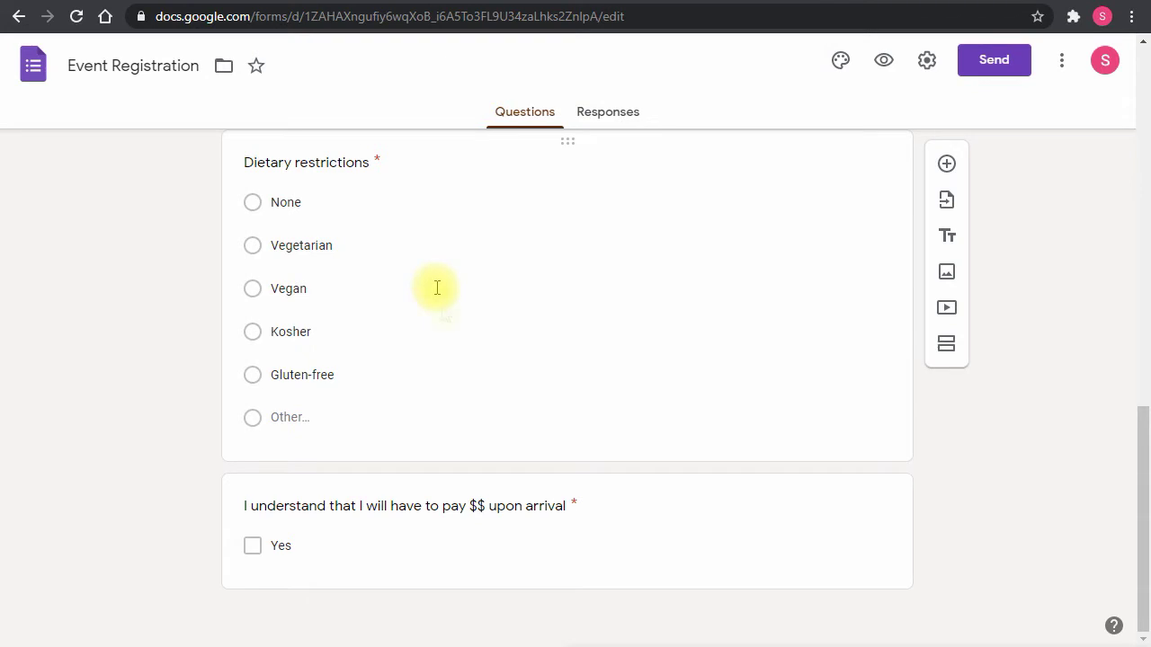
pyautogui.scroll(10, 437, 288)
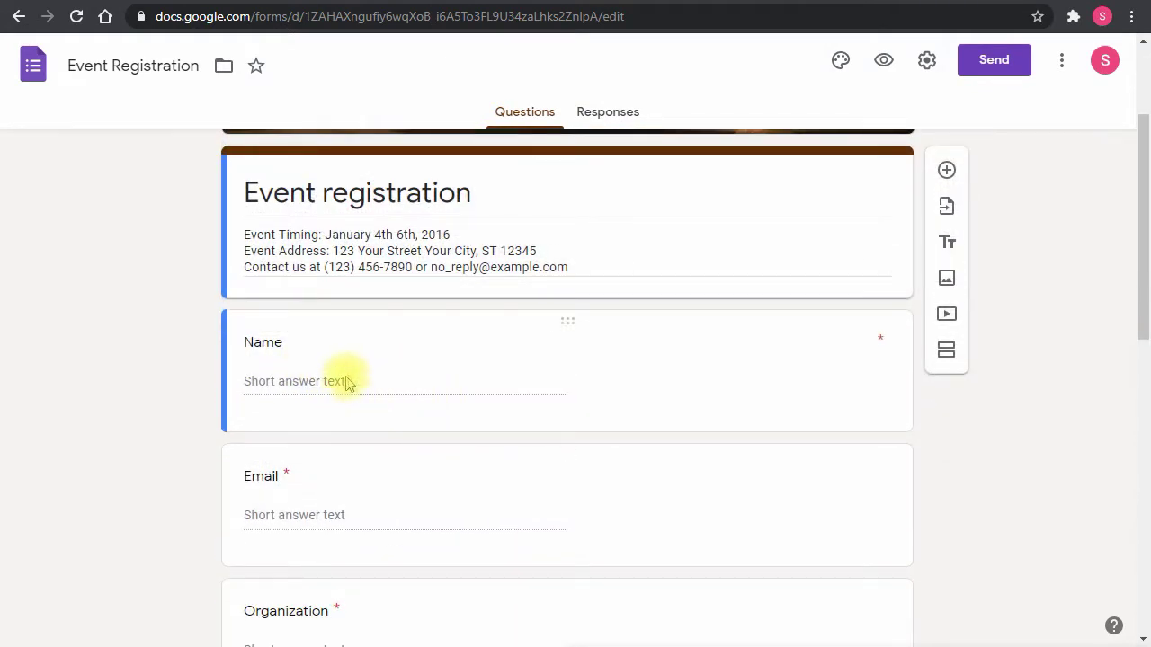
pyautogui.scroll(-2, 342, 368)
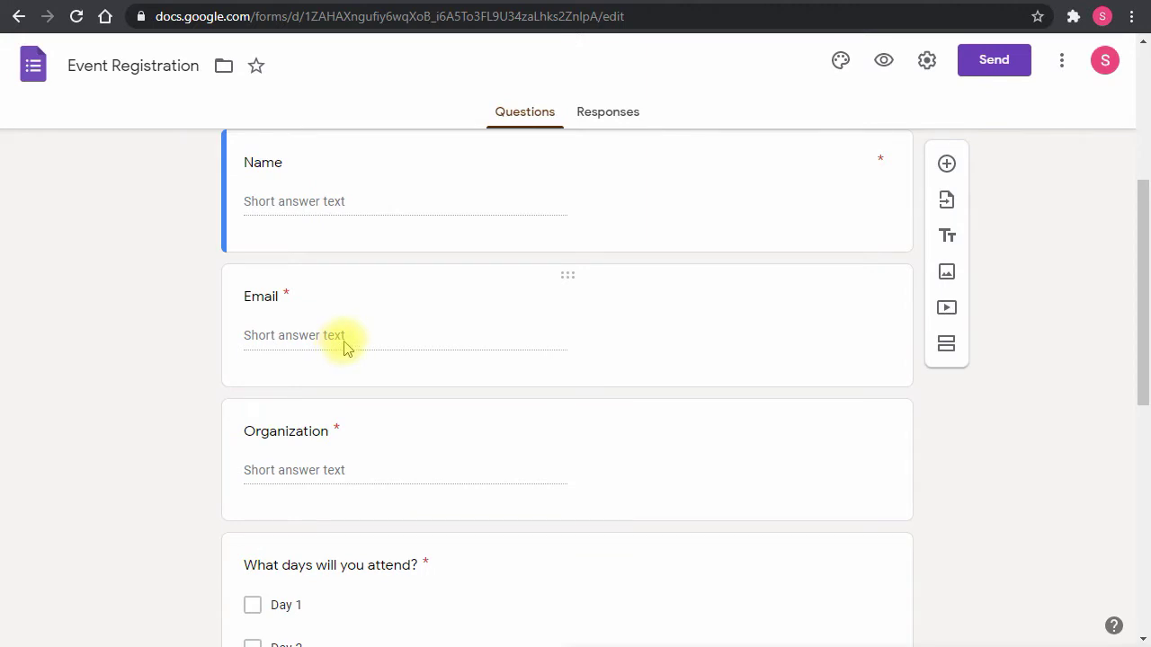
pyautogui.scroll(-1, 343, 348)
pyautogui.scroll(-1, 332, 387)
pyautogui.scroll(-1, 243, 404)
pyautogui.scroll(-2, 287, 342)
pyautogui.scroll(1, 326, 321)
pyautogui.scroll(-3, 333, 321)
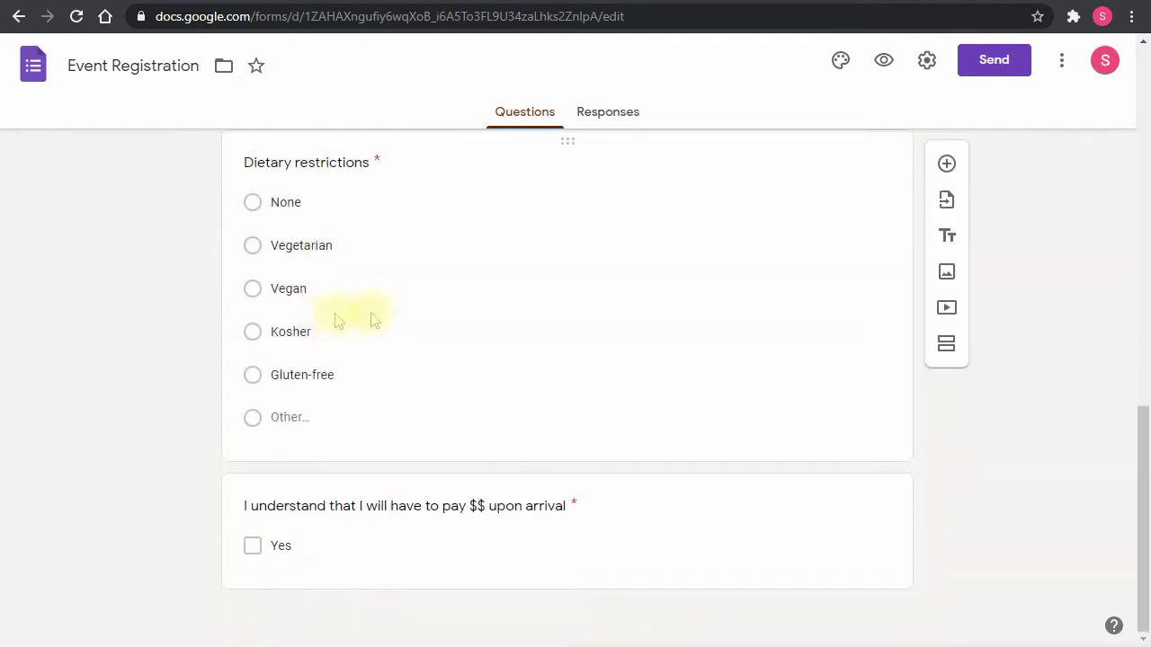
pyautogui.scroll(15, 474, 317)
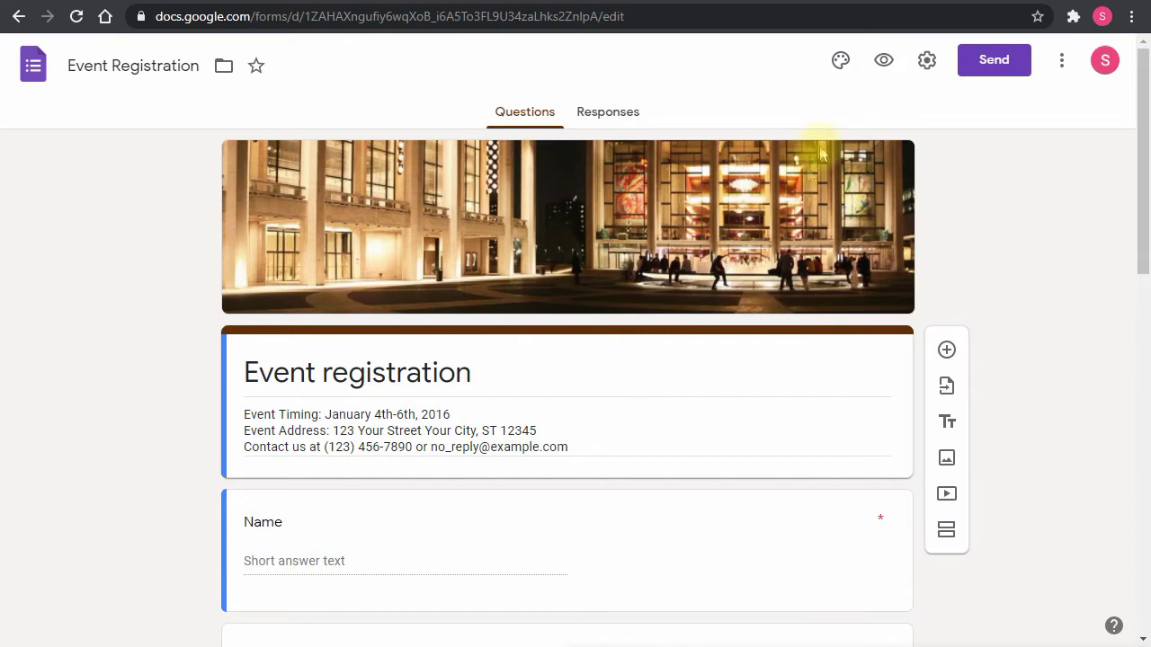
# Step: Turn off the form's restriction to users in SR Systems and its trusted organizations, and save the settings
pyautogui.click(926, 60)
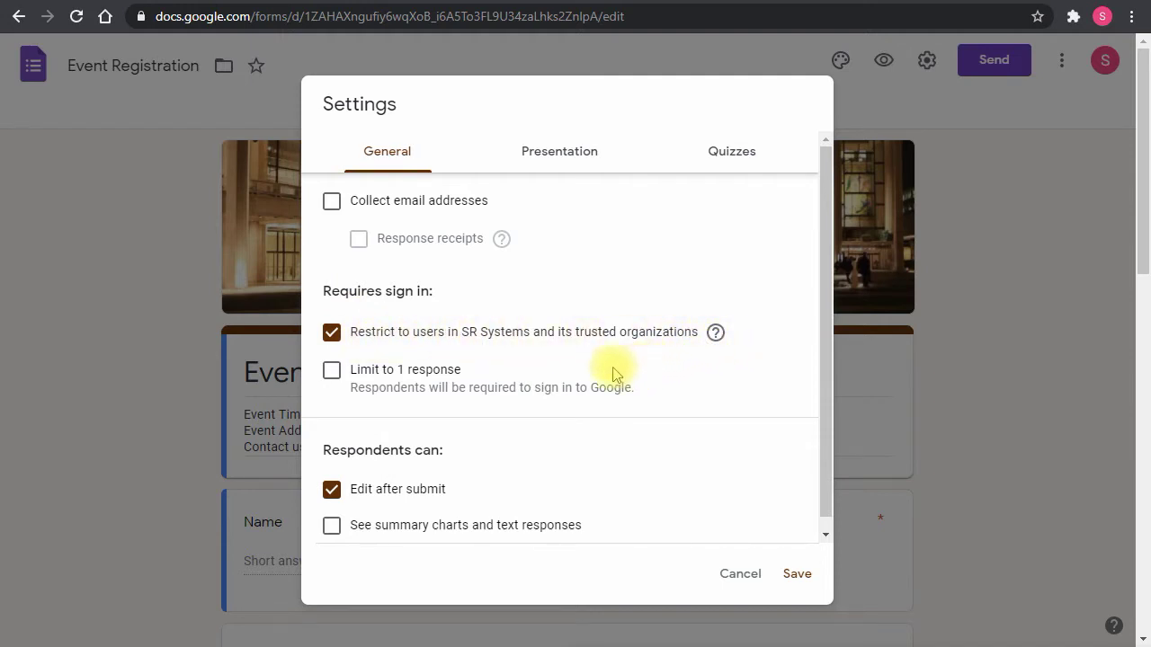
pyautogui.click(332, 333)
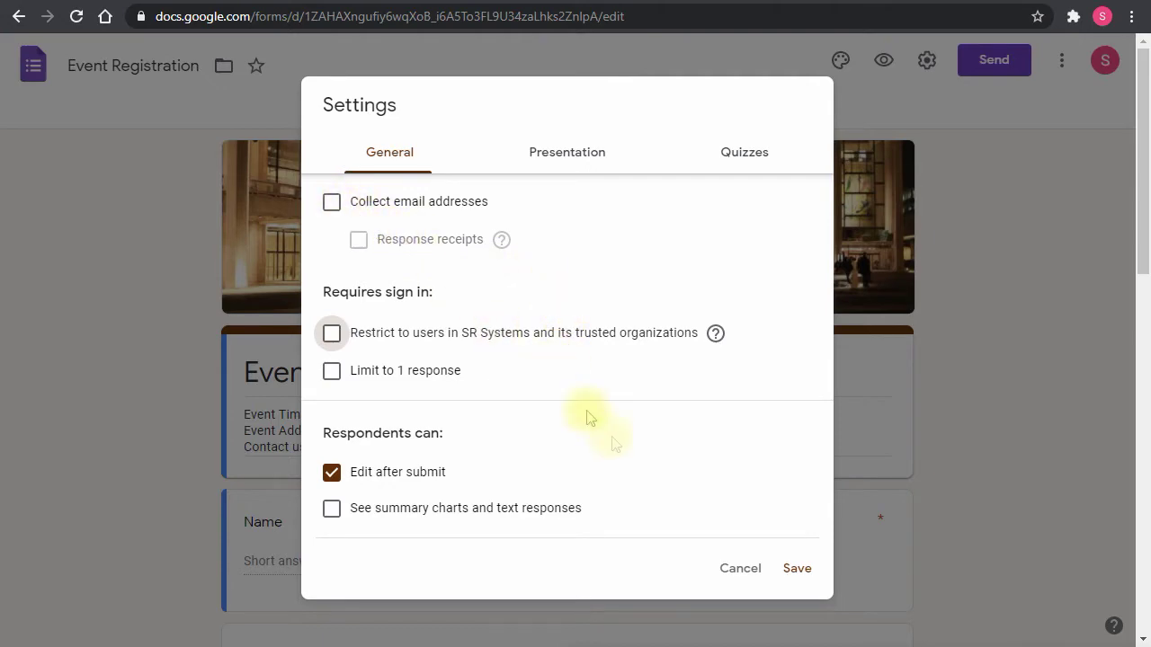
pyautogui.click(796, 568)
# Step: Review the form's general settings without changing them and look through all of its questions again
pyautogui.scroll(-4, 412, 486)
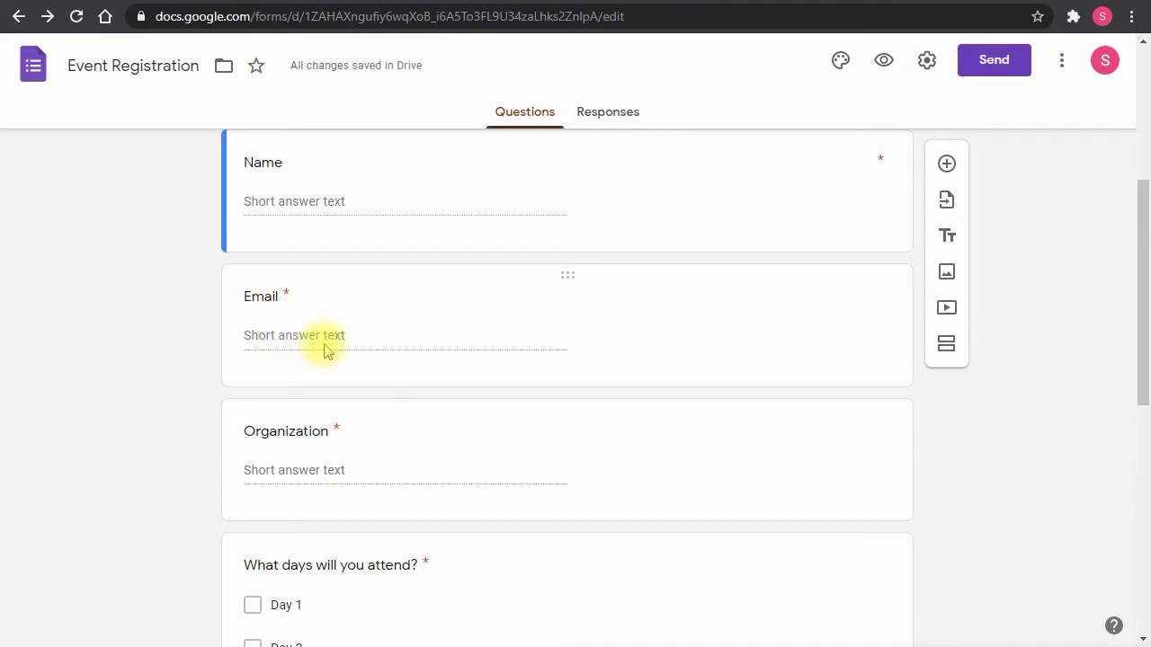
pyautogui.click(927, 60)
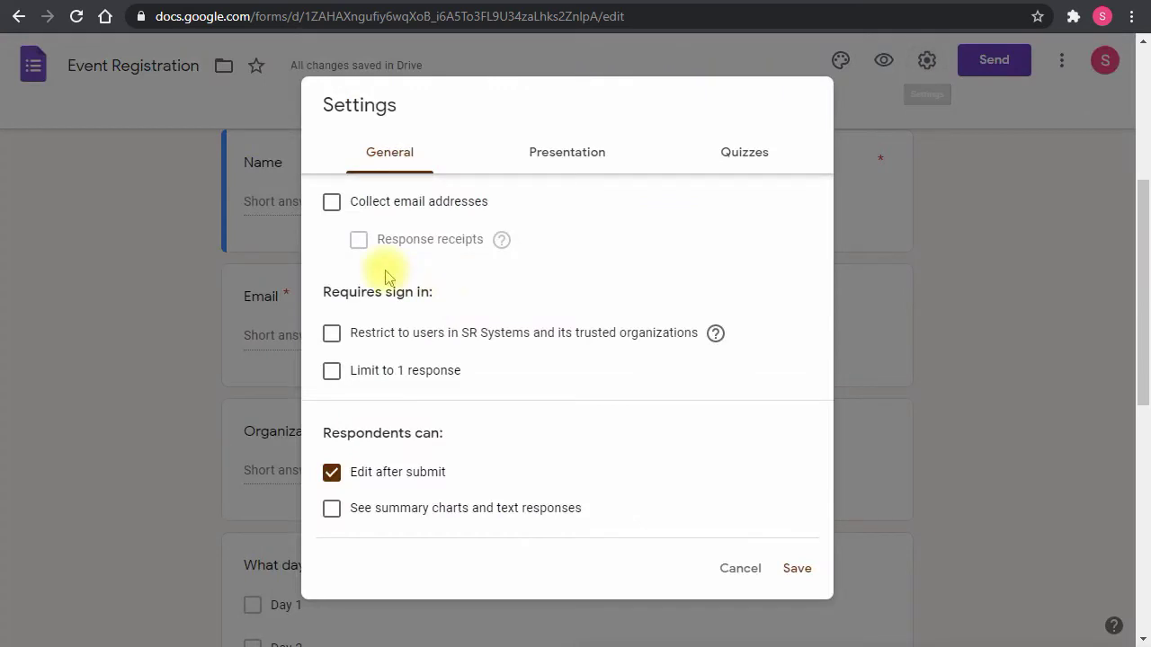
pyautogui.click(732, 569)
pyautogui.scroll(-1, 635, 481)
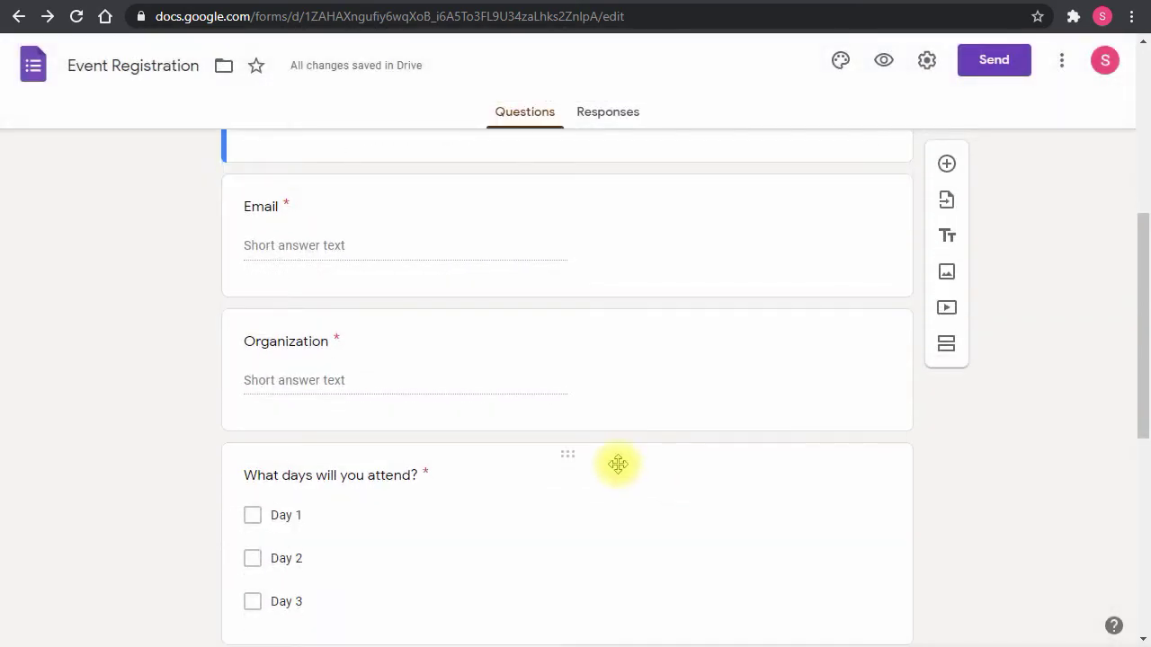
pyautogui.scroll(3, 619, 437)
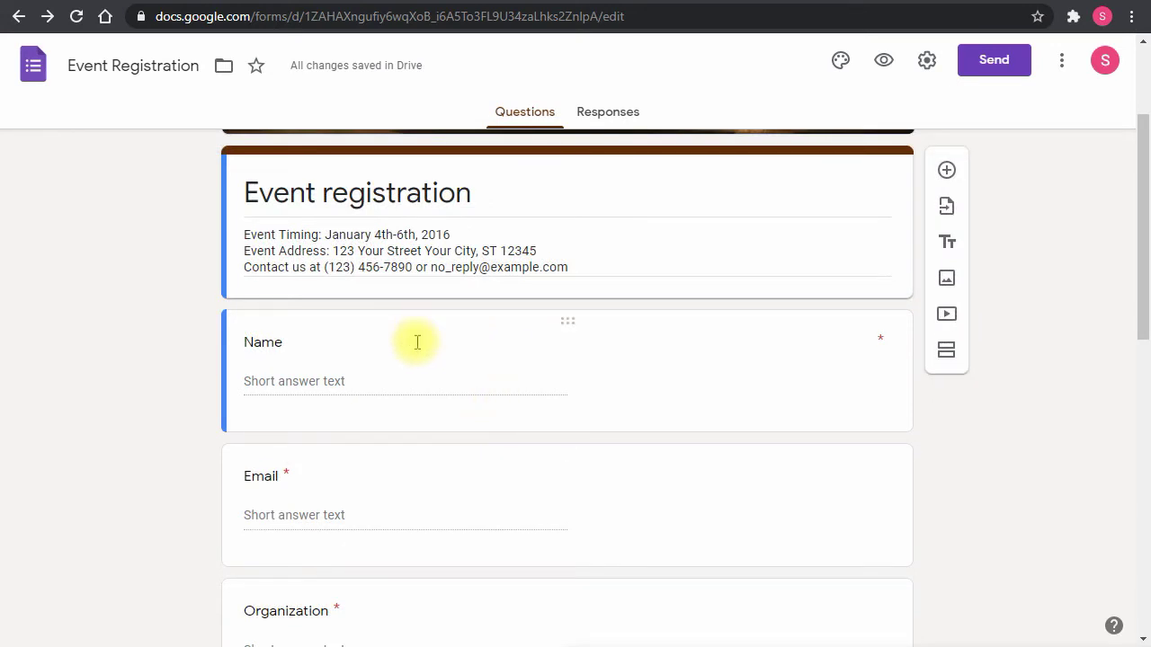
pyautogui.scroll(-10, 367, 454)
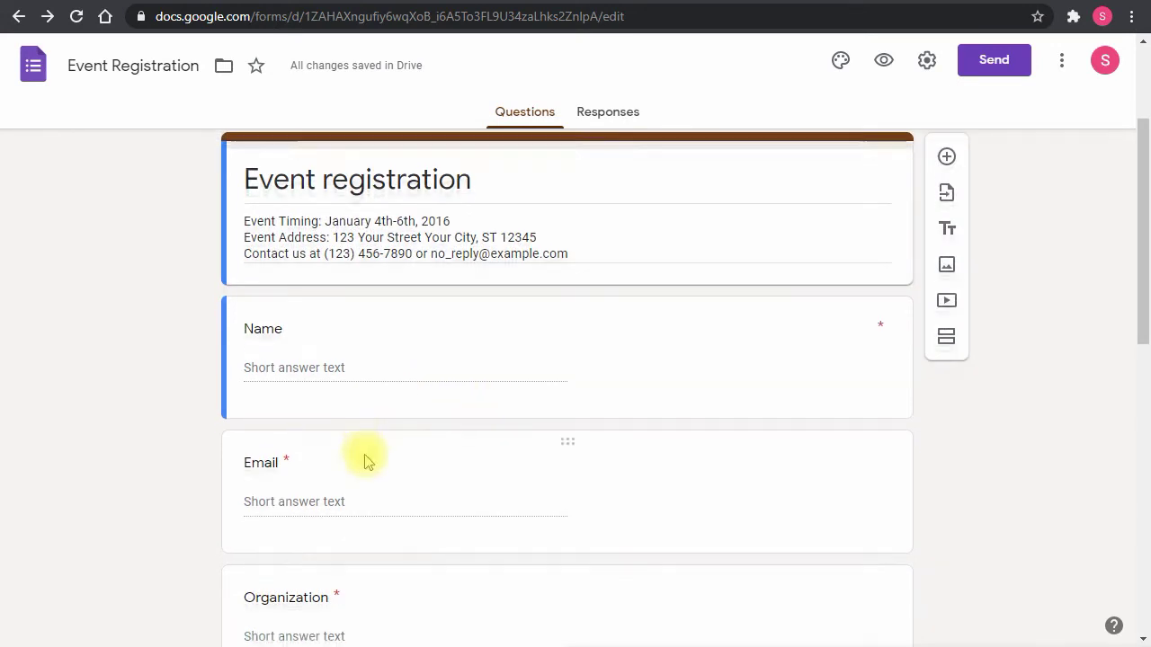
pyautogui.scroll(3, 442, 470)
pyautogui.scroll(-3, 398, 477)
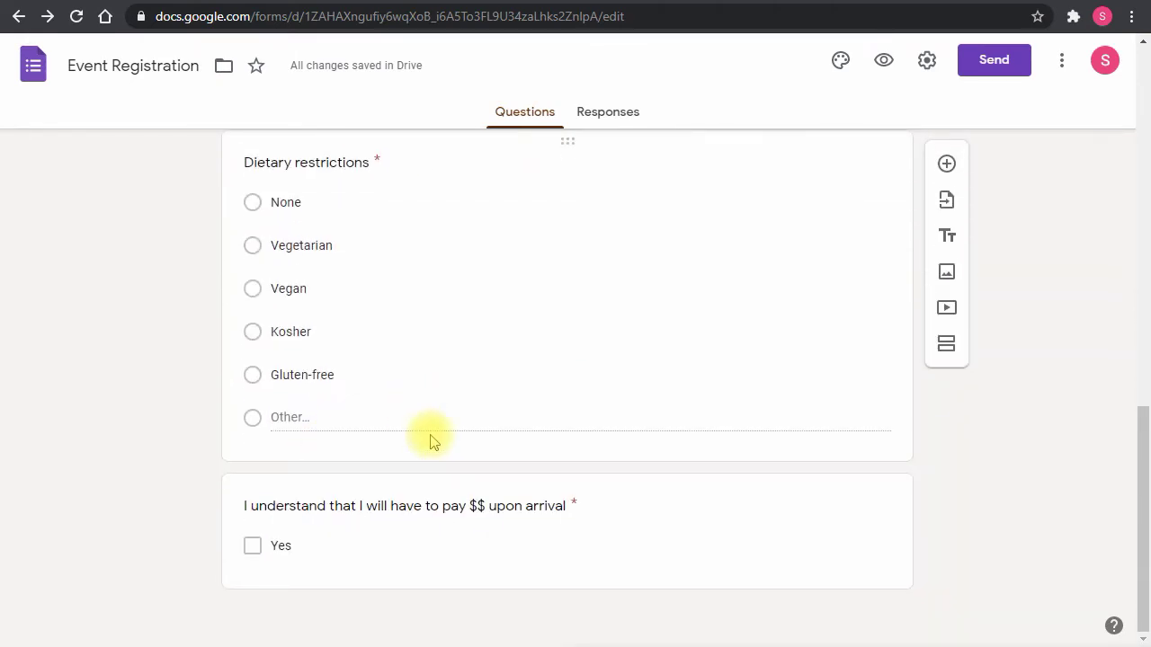
pyautogui.scroll(6, 632, 336)
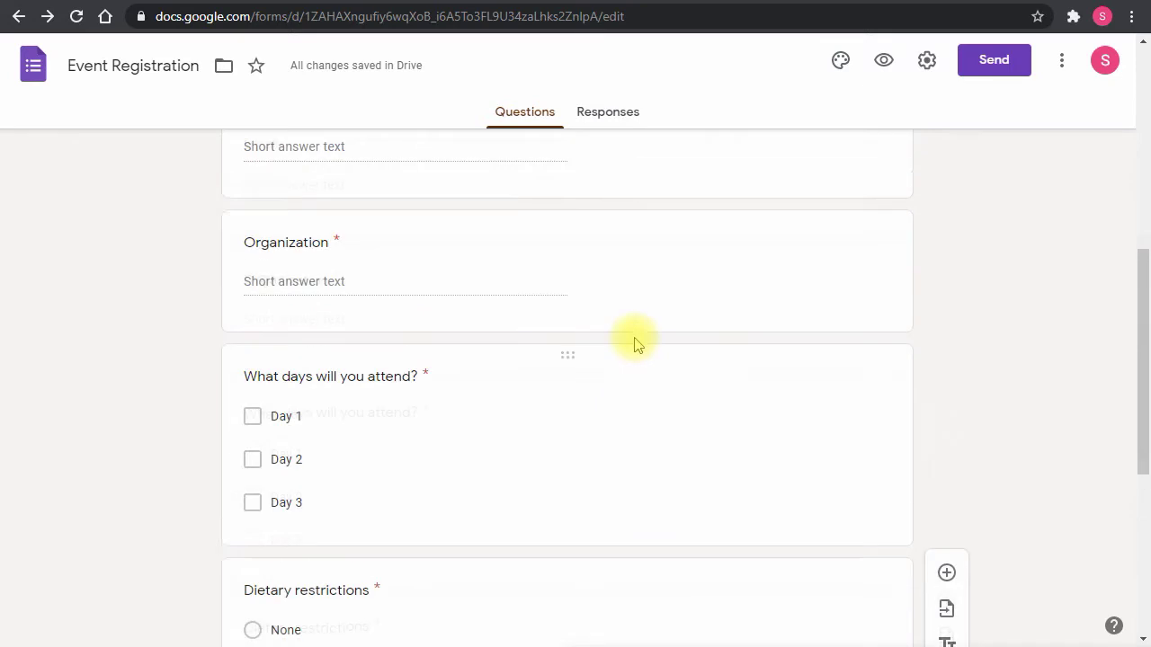
pyautogui.scroll(5, 665, 337)
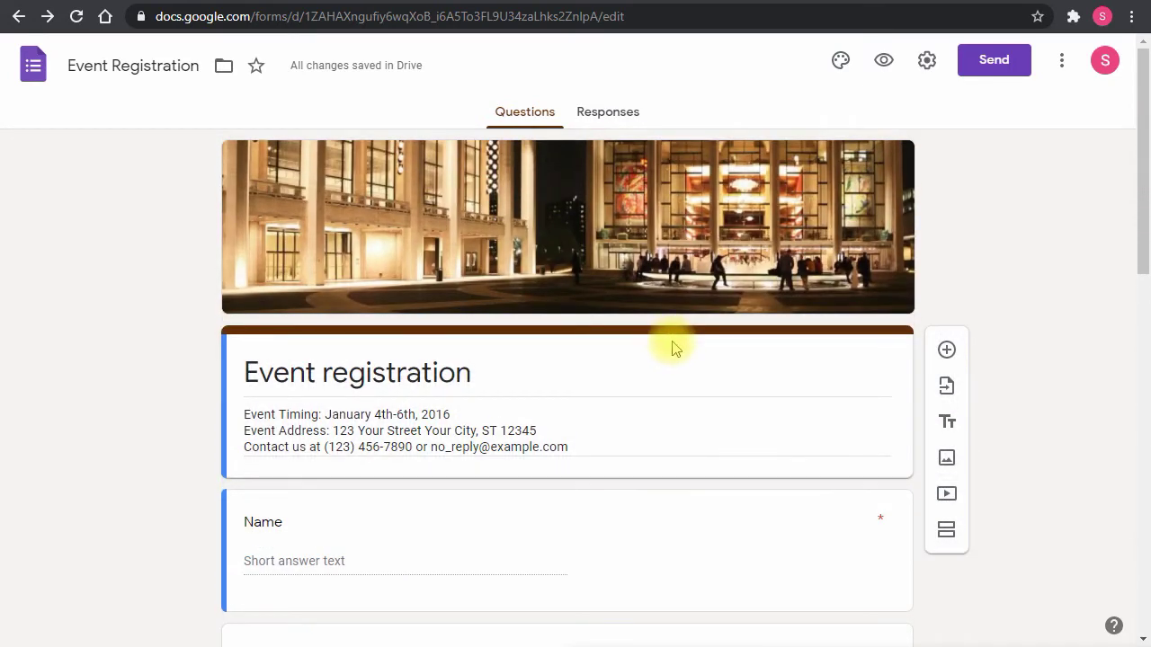
# Step: Set the form's response destination to a new spreadsheet named Event Registration (Responses)
pyautogui.click(598, 111)
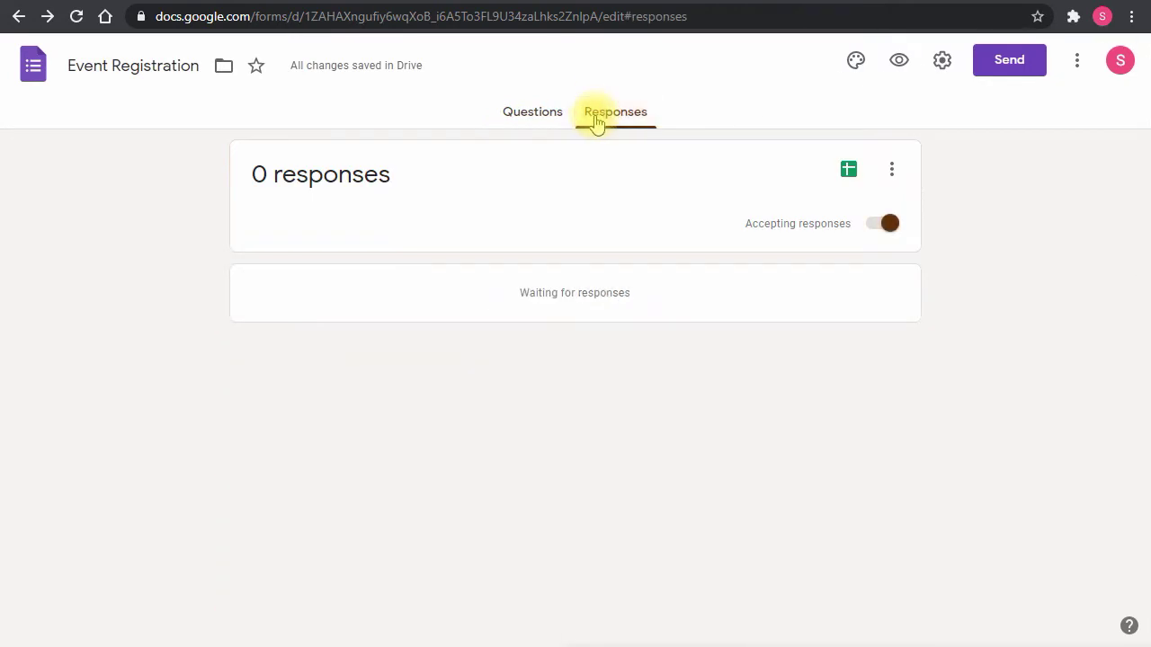
pyautogui.click(890, 172)
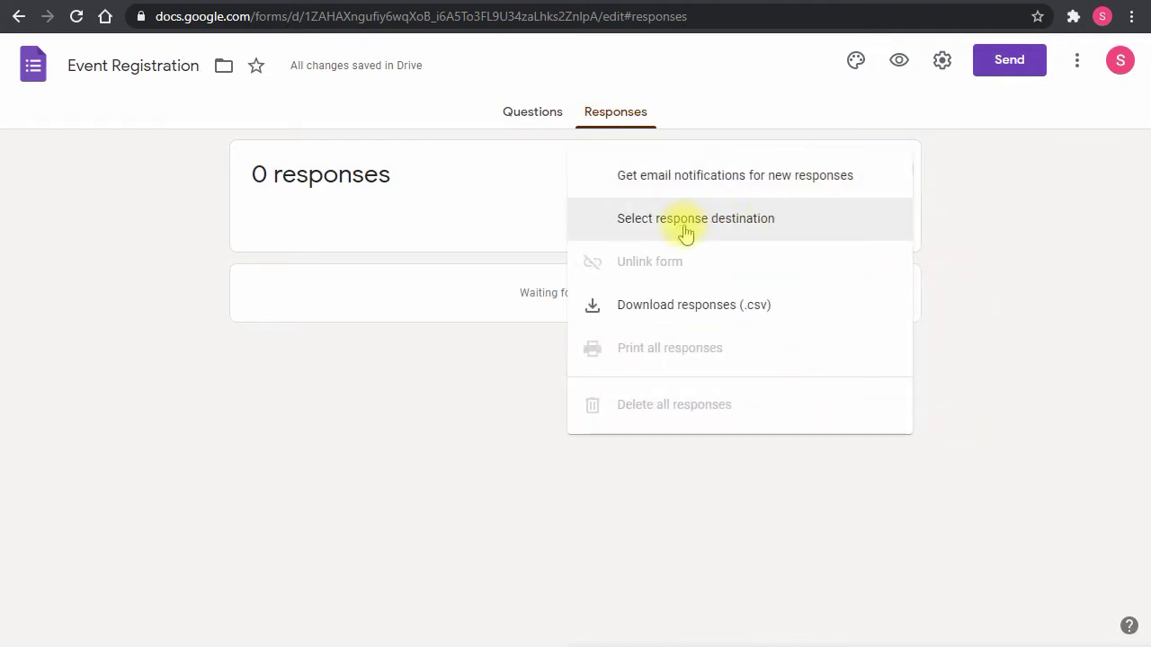
pyautogui.click(971, 239)
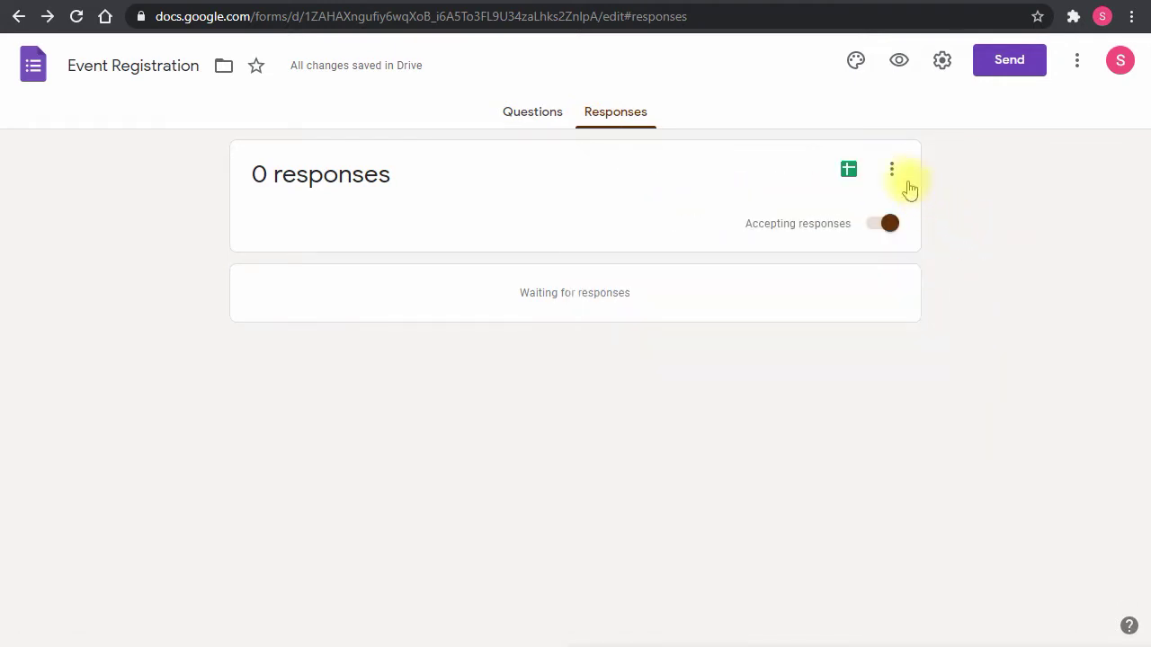
pyautogui.click(896, 174)
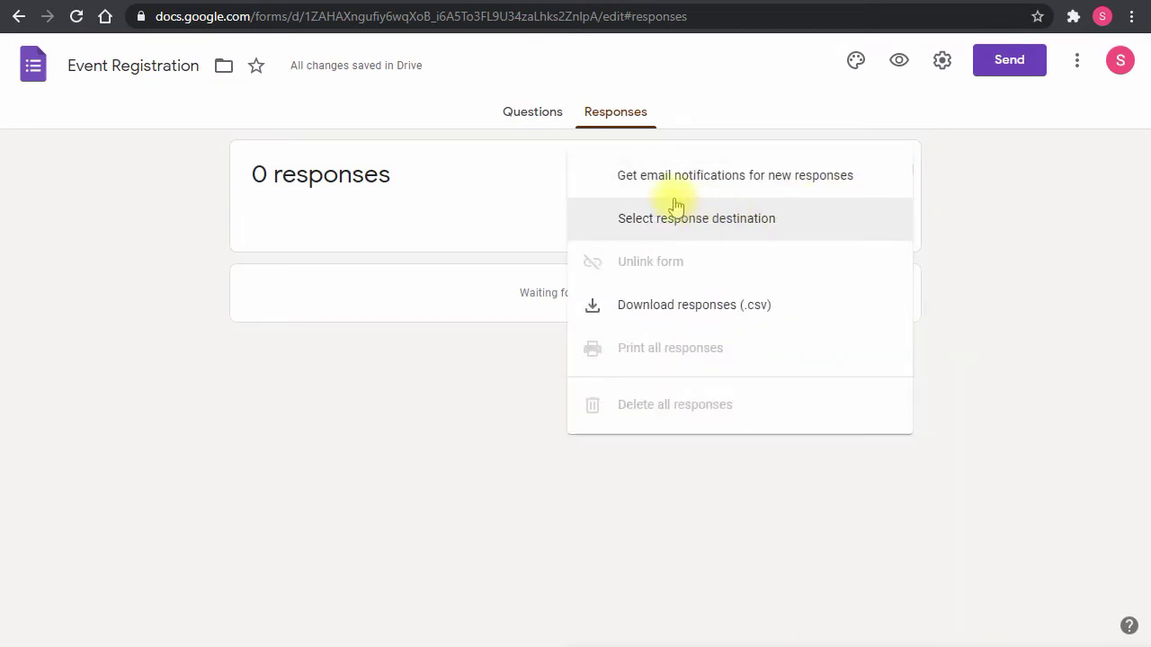
pyautogui.click(733, 228)
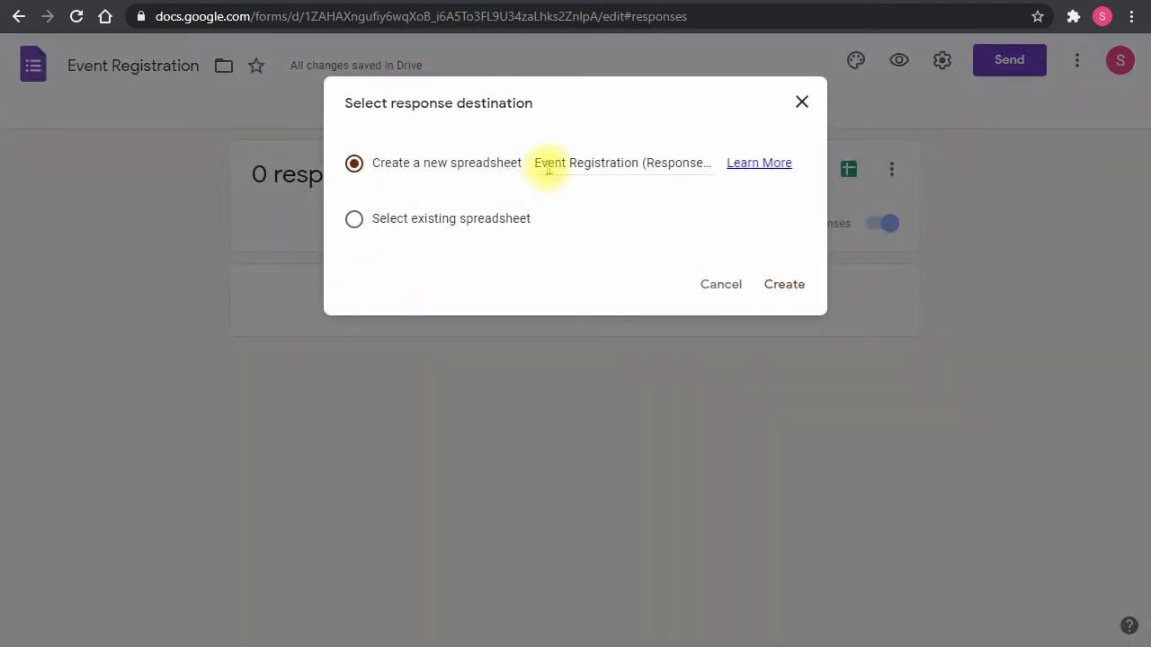
pyautogui.click(555, 164)
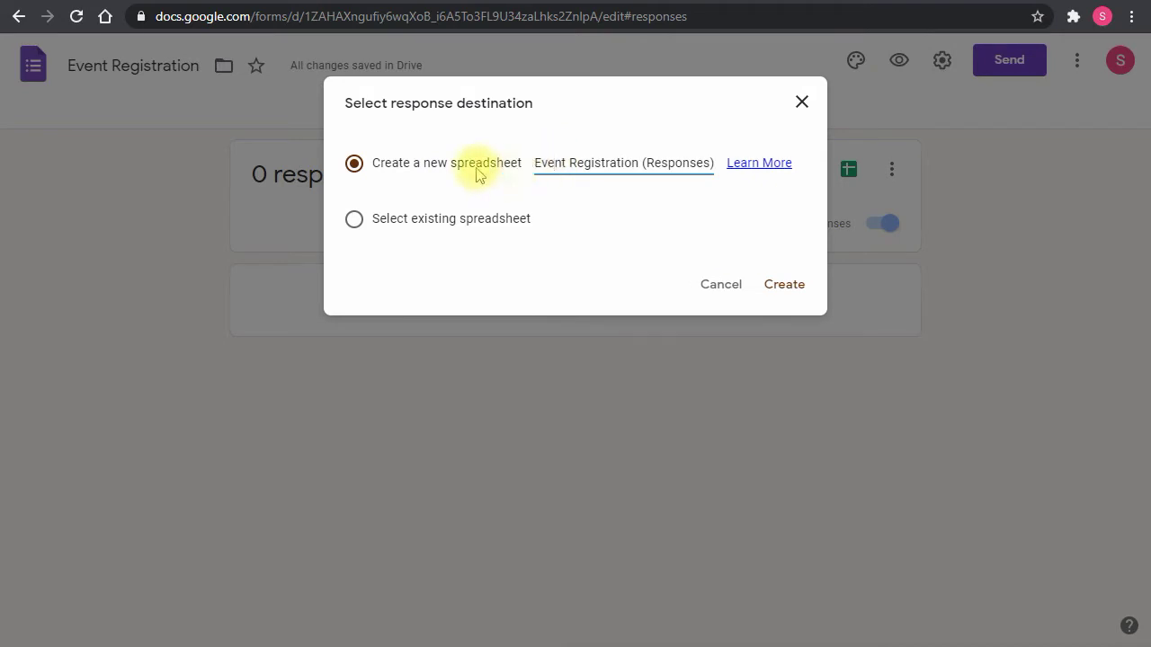
pyautogui.doubleClick(688, 163)
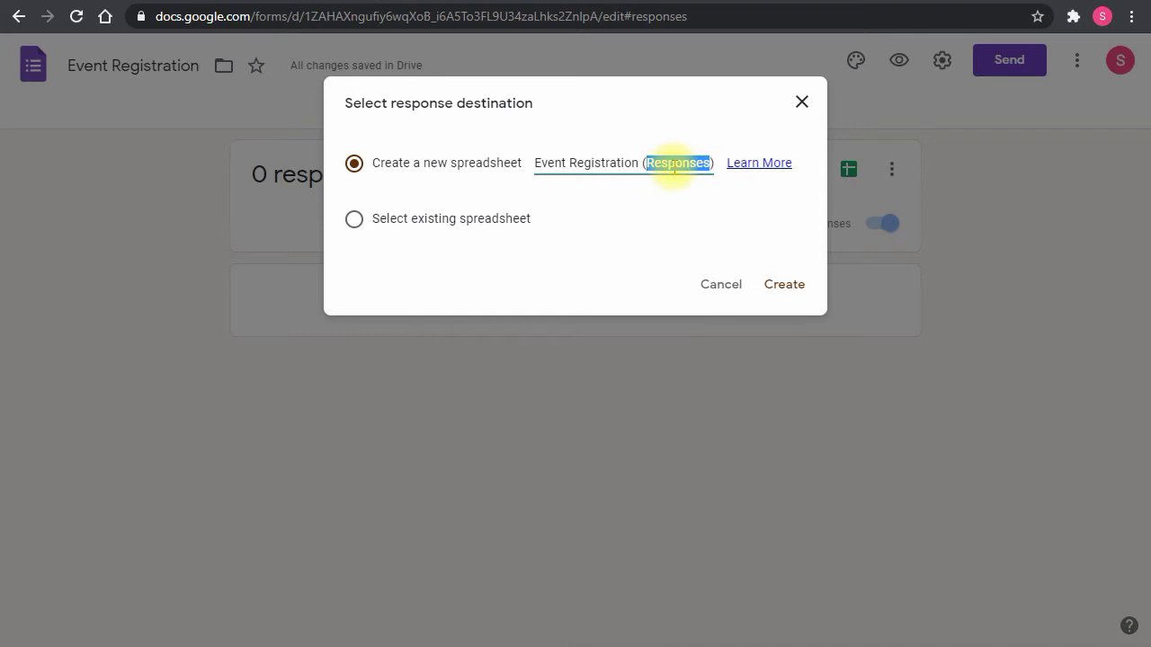
pyautogui.click(689, 163)
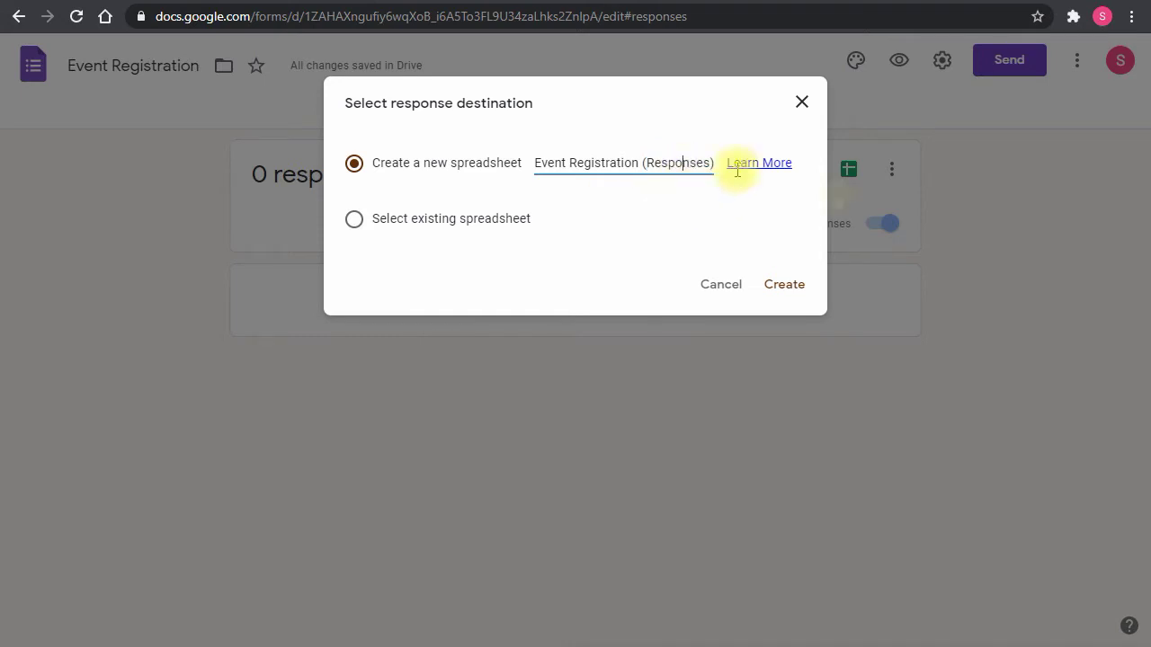
pyautogui.click(788, 287)
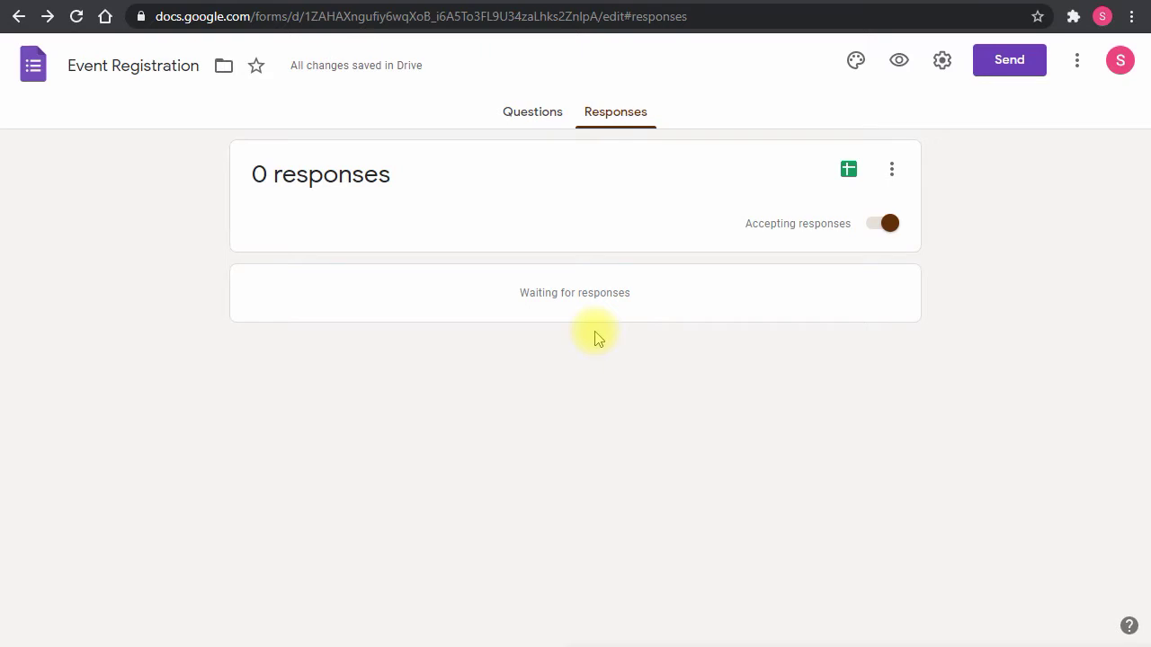
# Step: Open the form's linked response spreadsheet, examine its column headers and return to the form
pyautogui.click(849, 171)
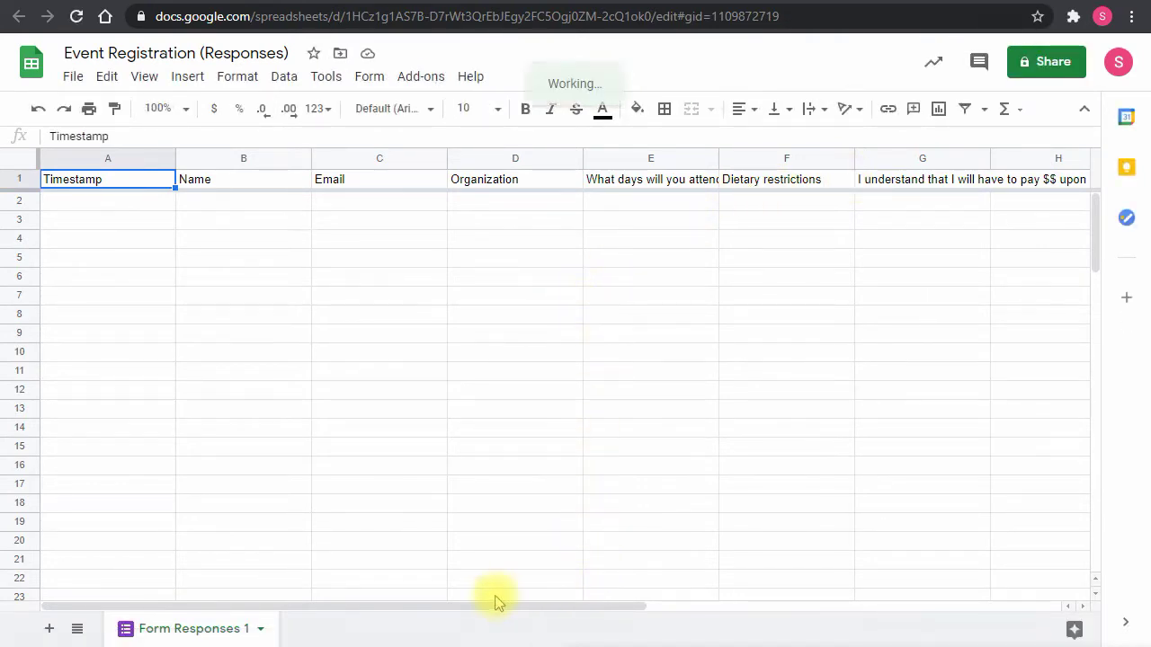
pyautogui.moveTo(485, 607); pyautogui.dragTo(398, 588)
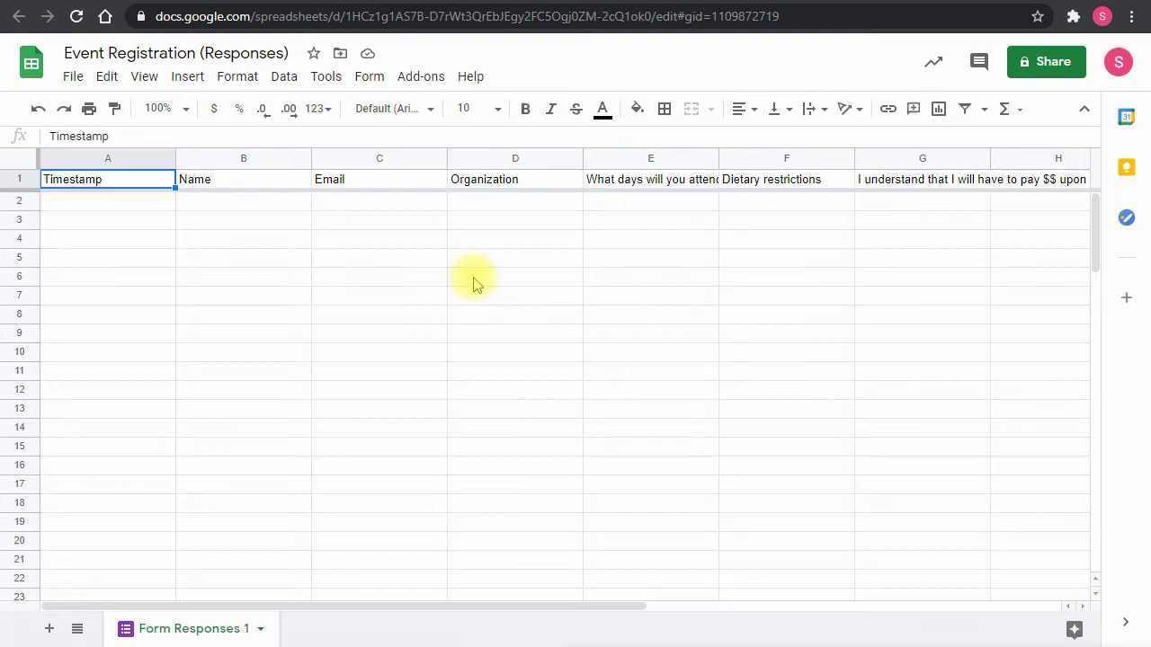
pyautogui.click(365, 2)
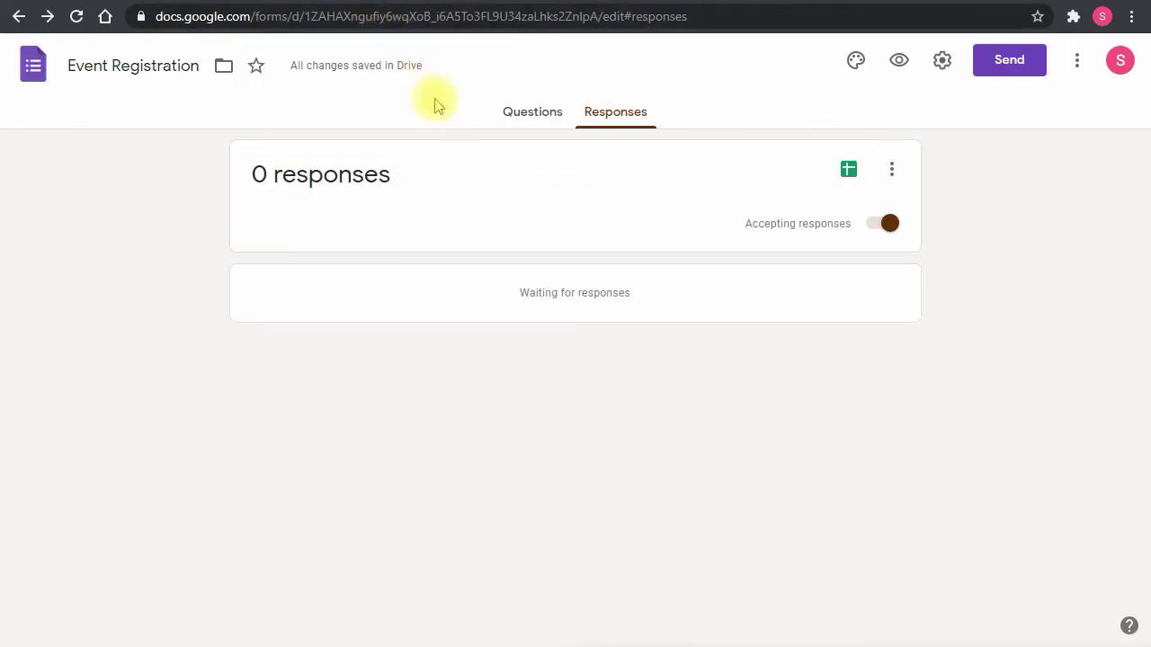
# Step: Go back to the form's questions and open the respondent preview
pyautogui.click(538, 116)
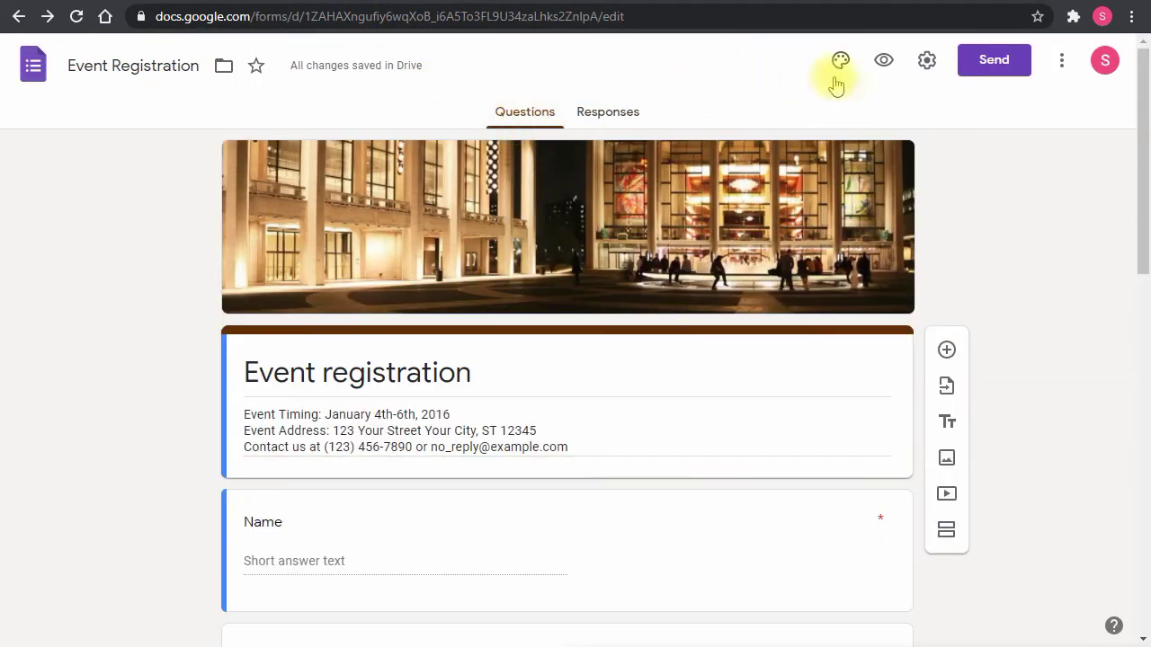
pyautogui.click(884, 59)
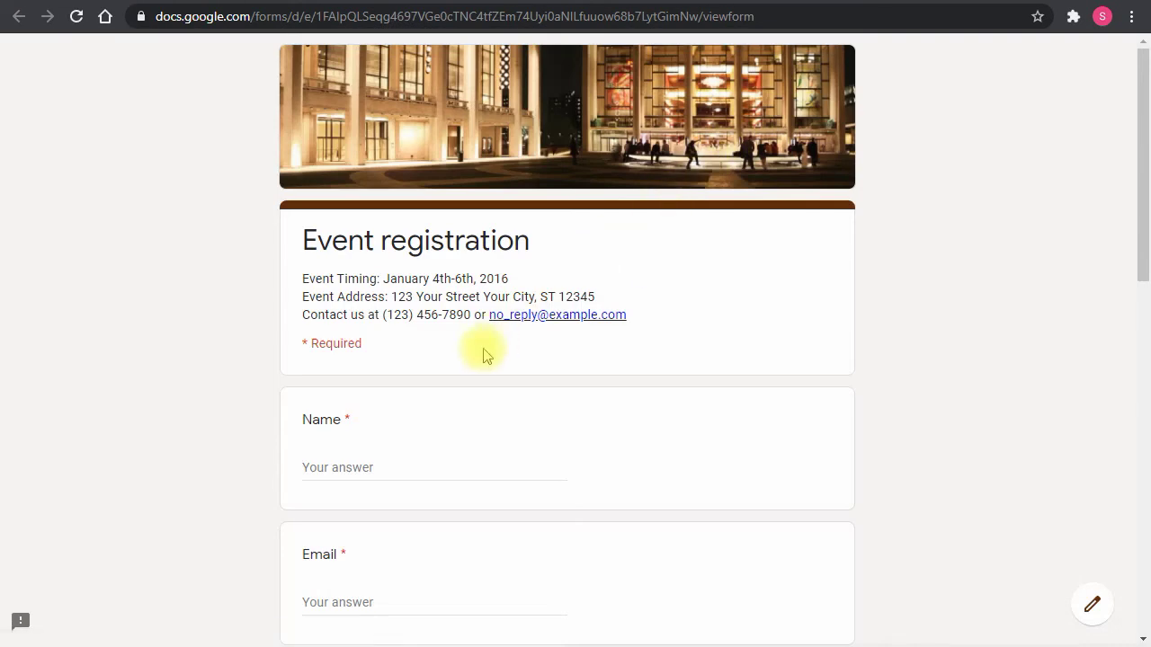
# Step: Fill in the registration form with a sample respondent's name, e-mail and the other required answers, and submit it
pyautogui.scroll(-1, 381, 275)
pyautogui.scroll(-1, 375, 279)
pyautogui.click(386, 285)
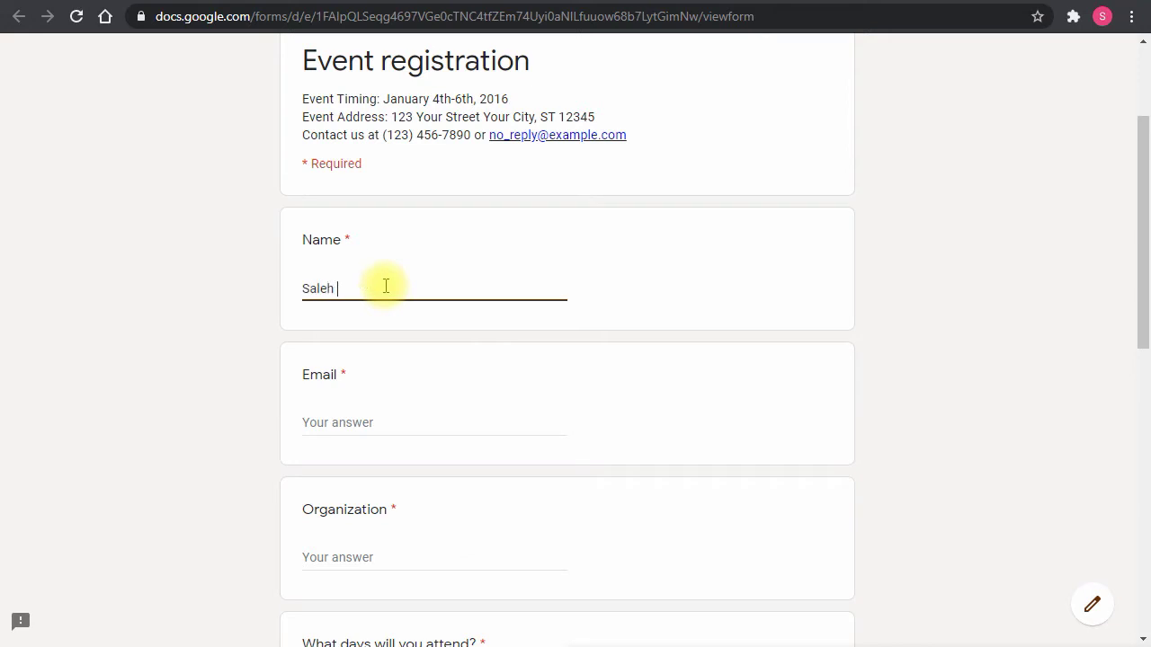
pyautogui.press('Tab')
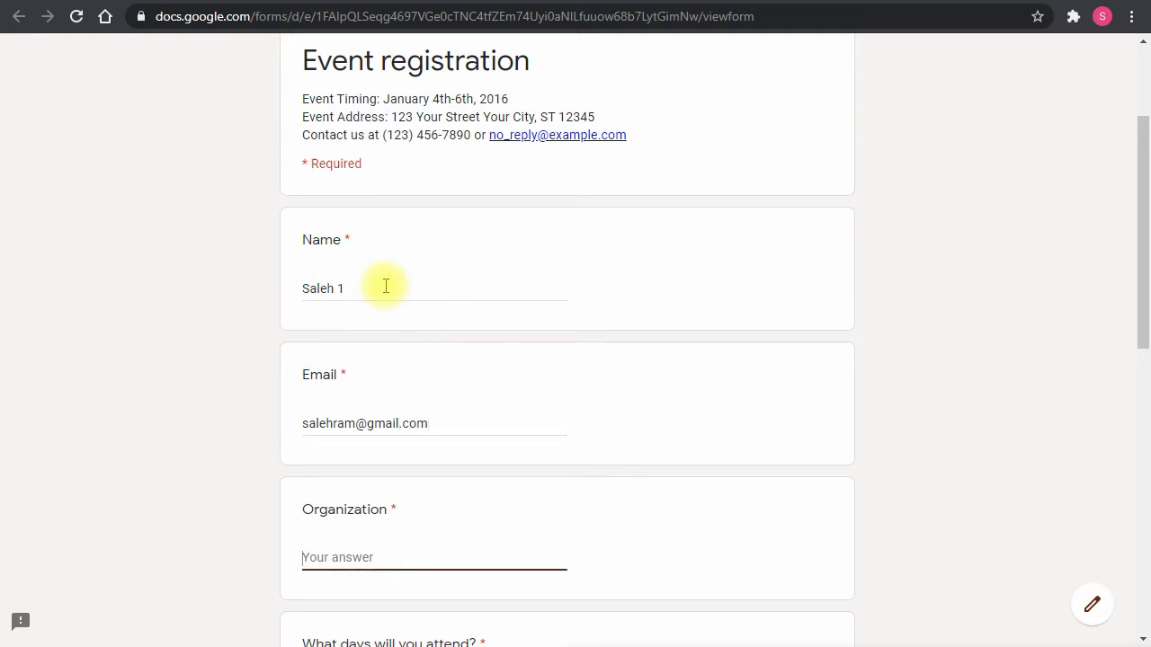
pyautogui.press('Return')
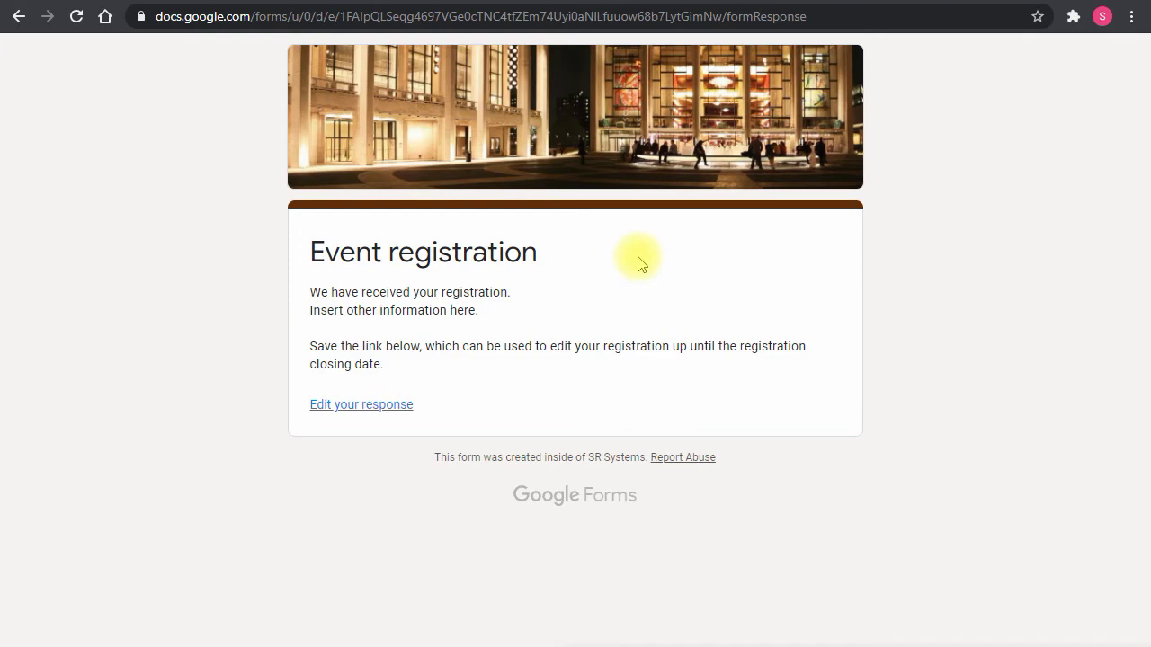
# Step: Switch to the response spreadsheet, widen the attendance-days column to fit its header and adjust the Organization column's width
pyautogui.hotkey('ctrl', 'Tab')
pyautogui.moveTo(479, 610); pyautogui.dragTo(557, 619)
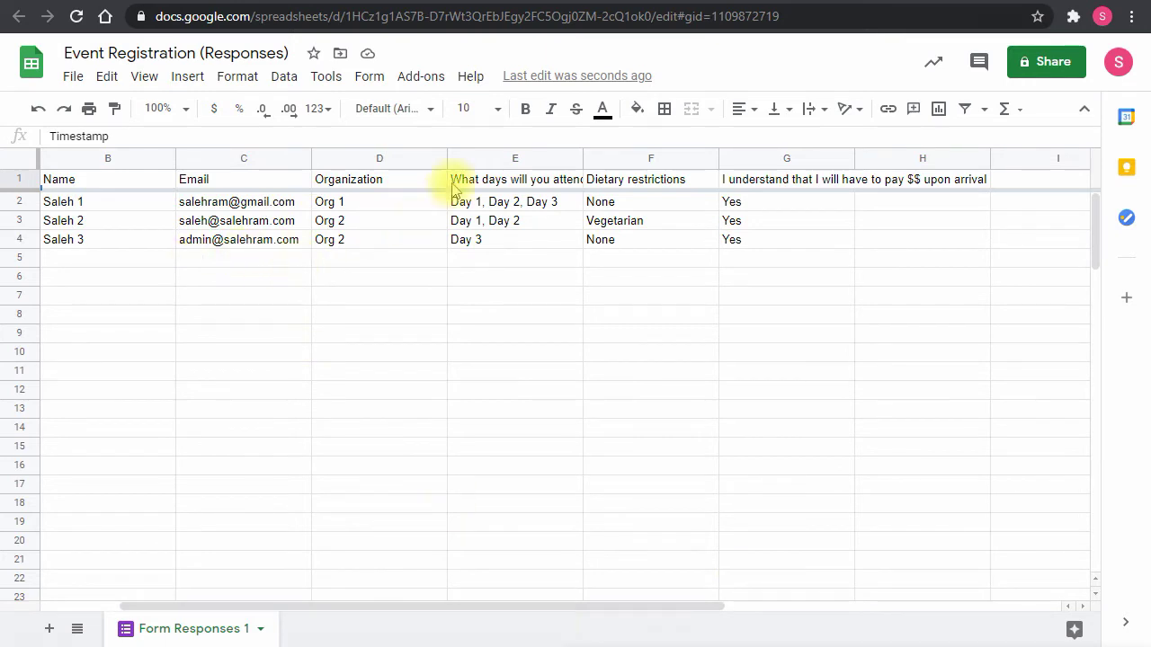
pyautogui.moveTo(347, 159); pyautogui.dragTo(560, 266)
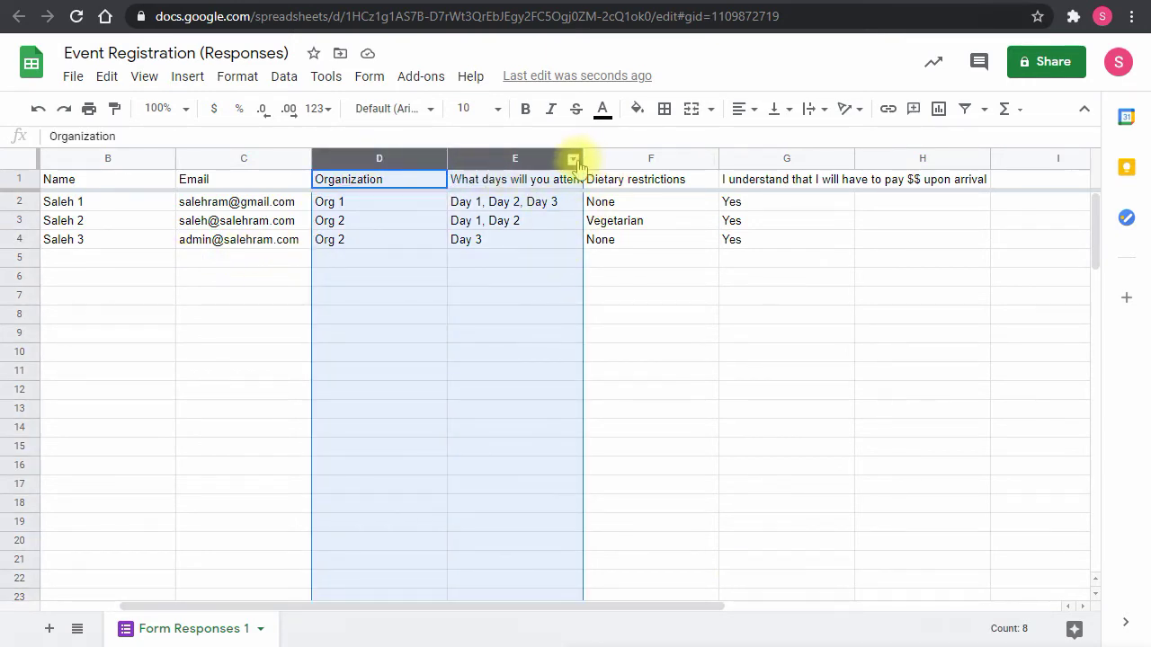
pyautogui.moveTo(580, 159); pyautogui.dragTo(625, 159)
pyautogui.click(483, 301)
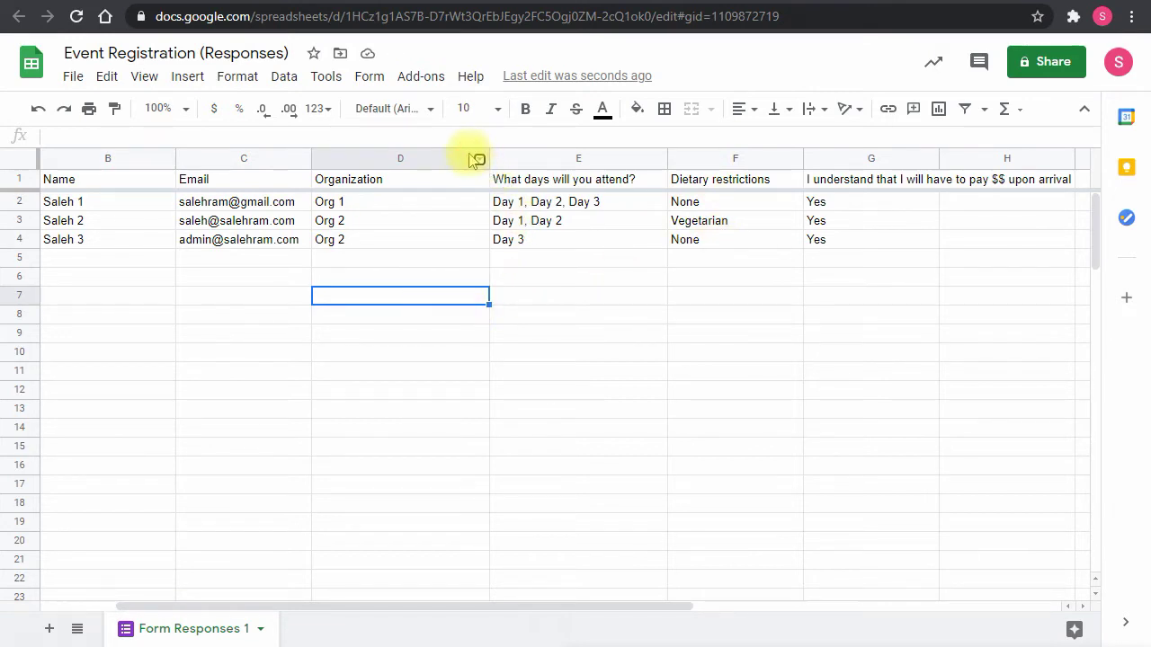
pyautogui.click(374, 258)
pyautogui.moveTo(486, 158); pyautogui.dragTo(457, 159)
# Step: Insert the suggested Count of Organization and Count of What days will you attend? pie charts from Explore into the response sheet
pyautogui.click(188, 76)
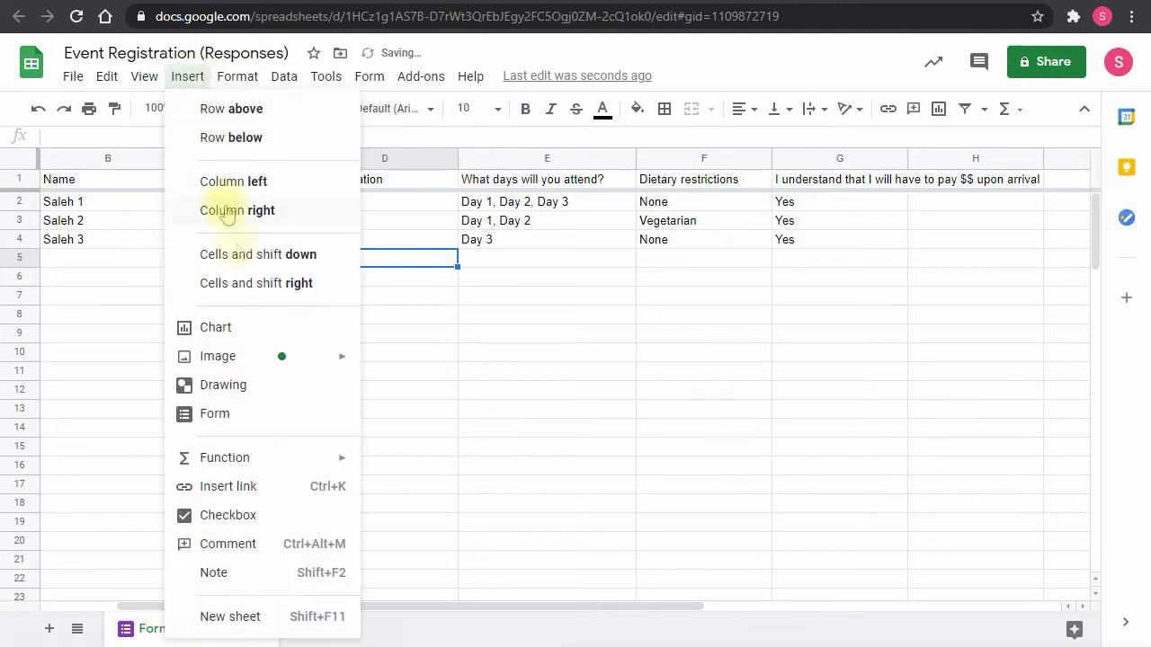
pyautogui.click(528, 315)
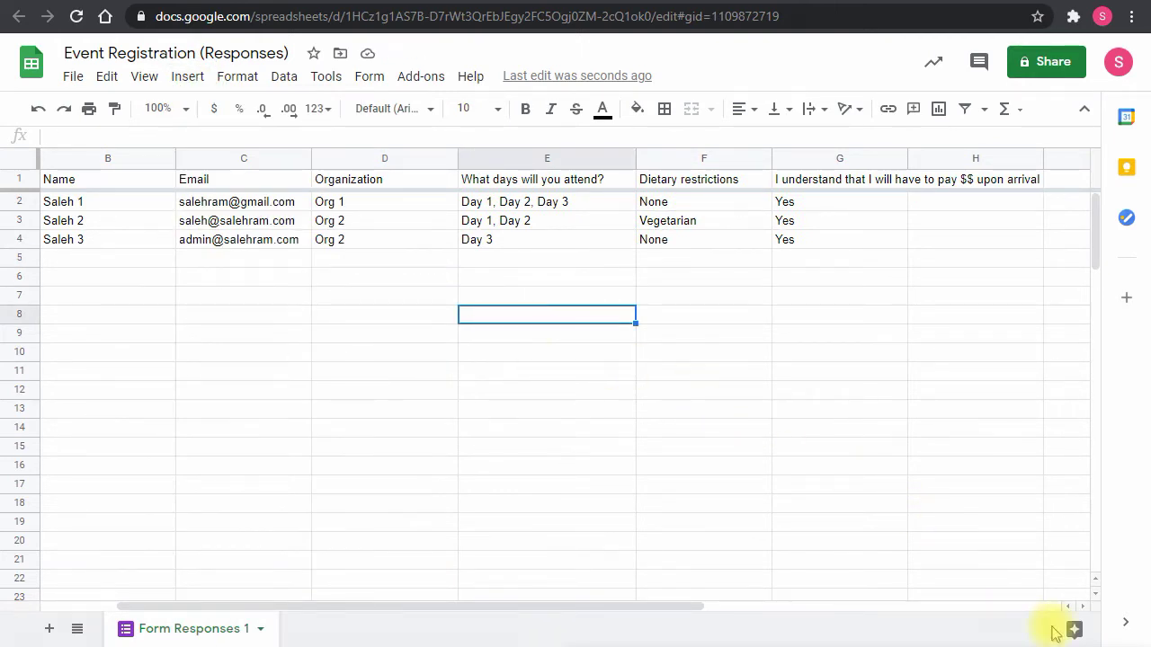
pyautogui.click(1065, 630)
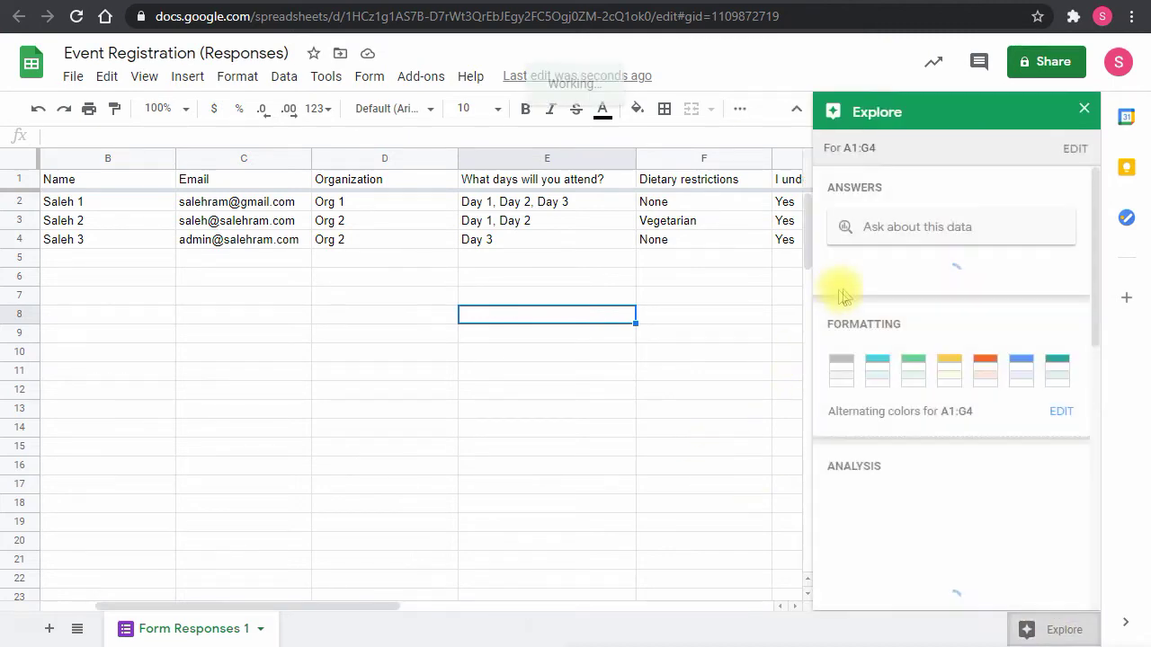
pyautogui.scroll(-4, 955, 375)
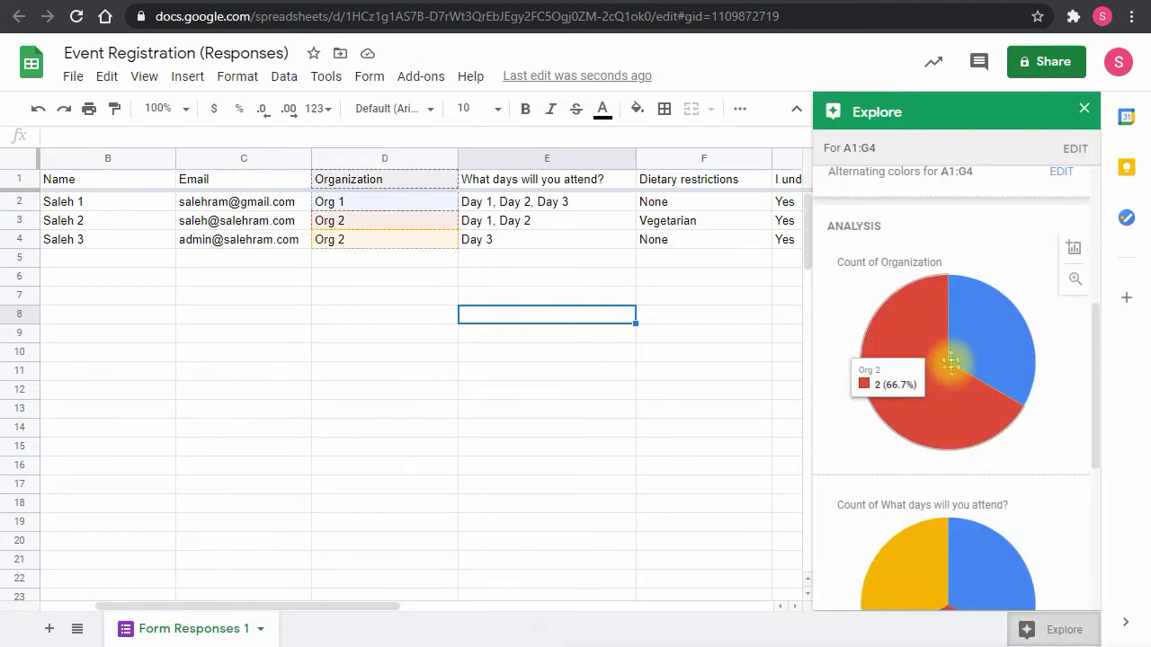
pyautogui.scroll(-4, 935, 360)
pyautogui.scroll(3, 946, 436)
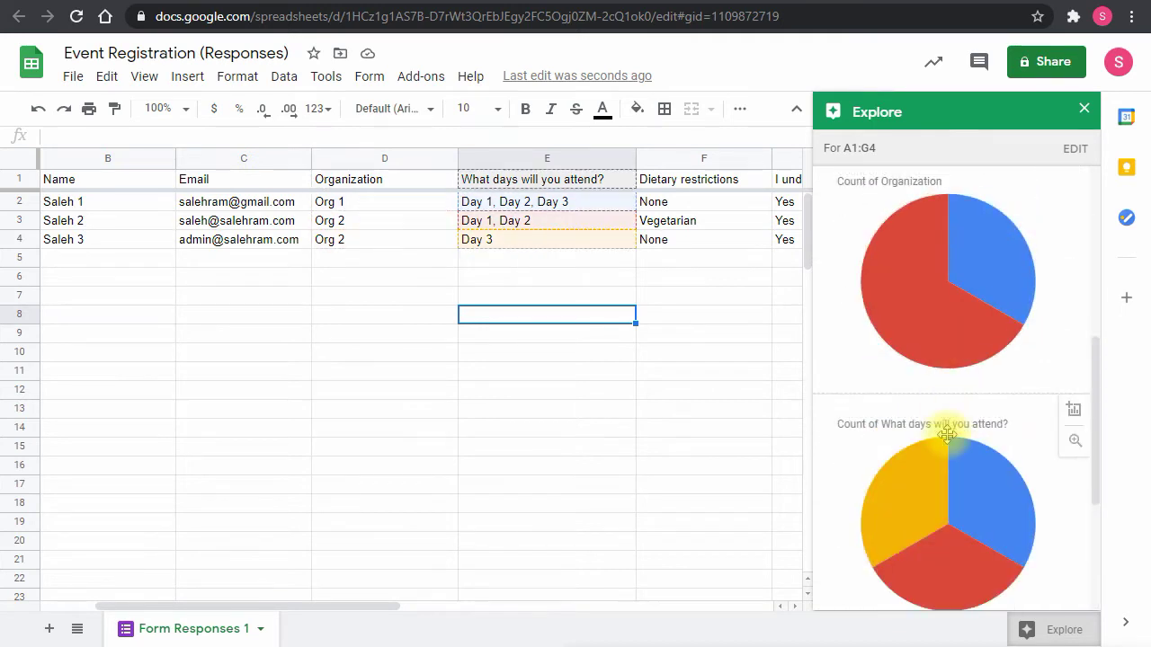
pyautogui.moveTo(918, 526)
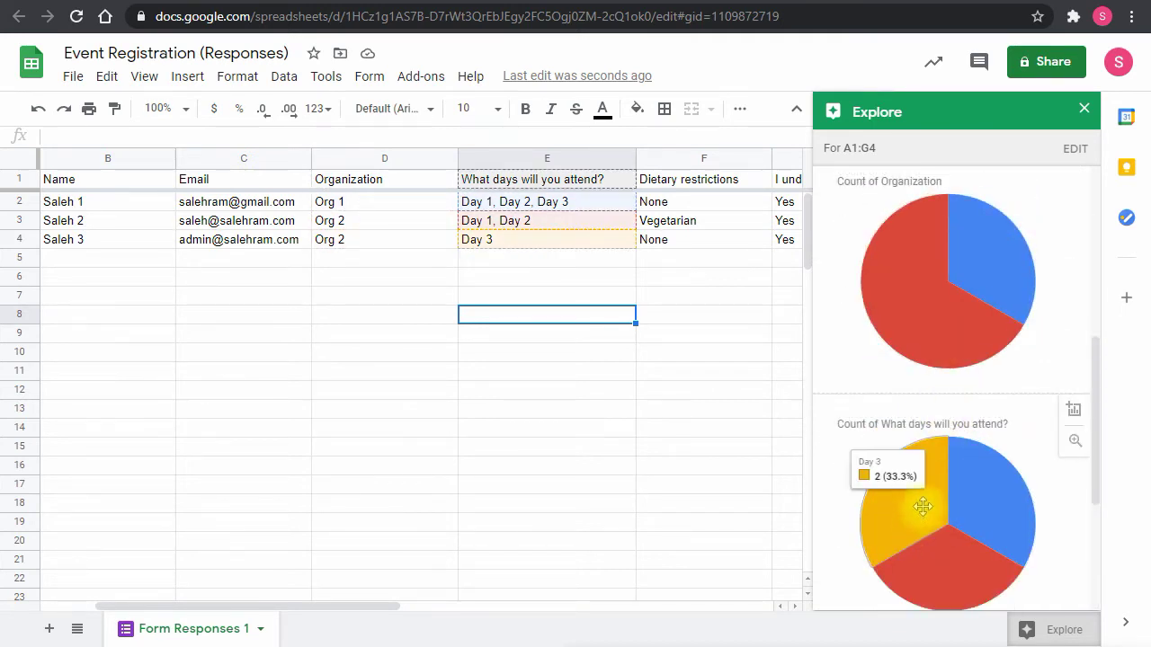
pyautogui.scroll(1, 923, 468)
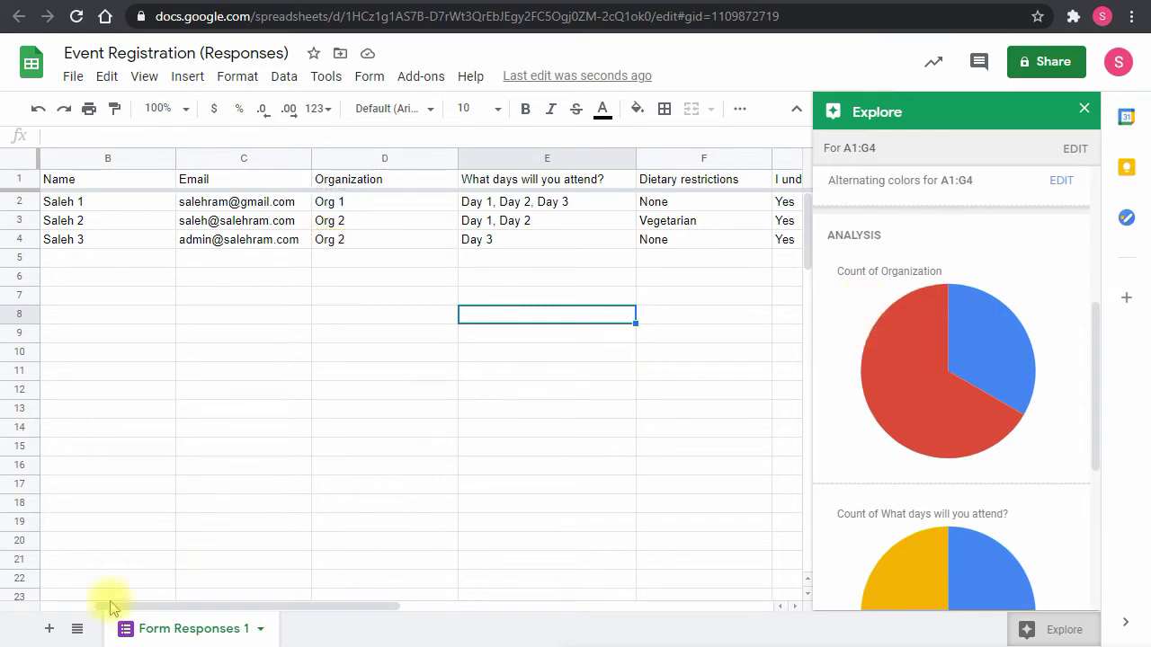
pyautogui.moveTo(1063, 365)
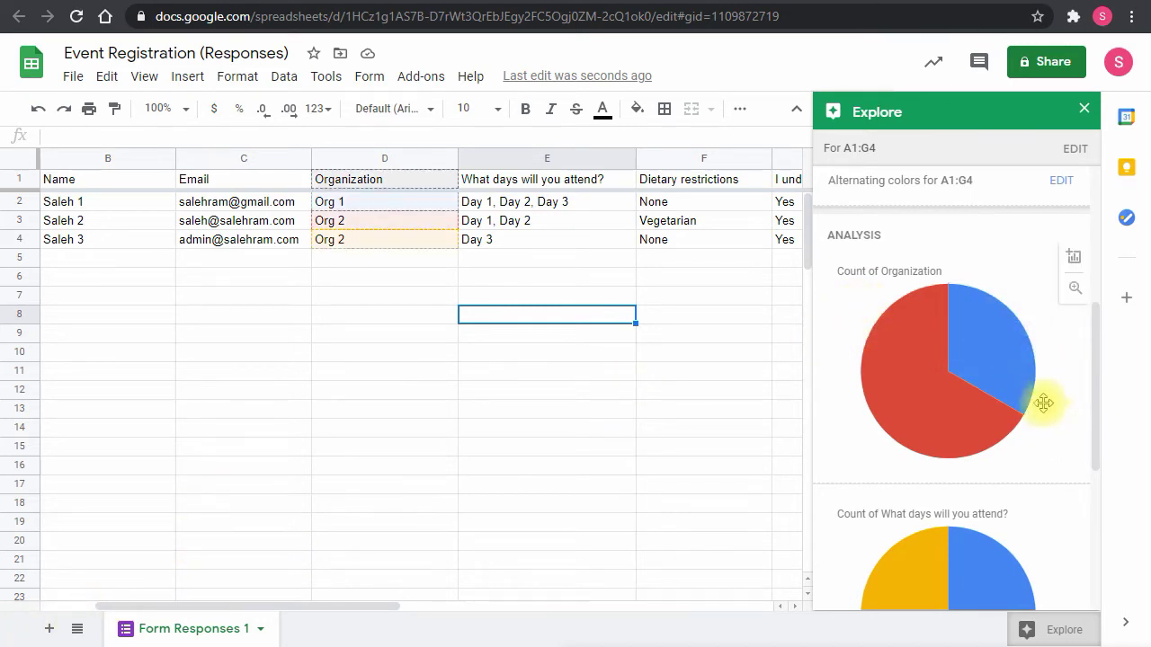
pyautogui.click(1073, 259)
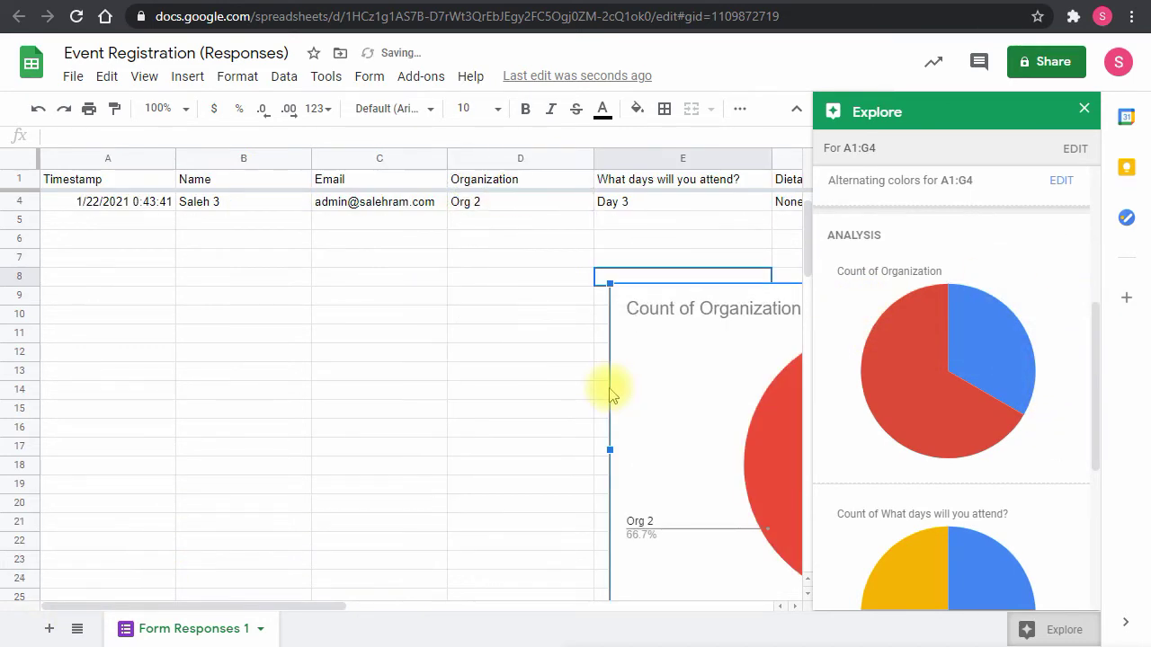
pyautogui.click(1075, 500)
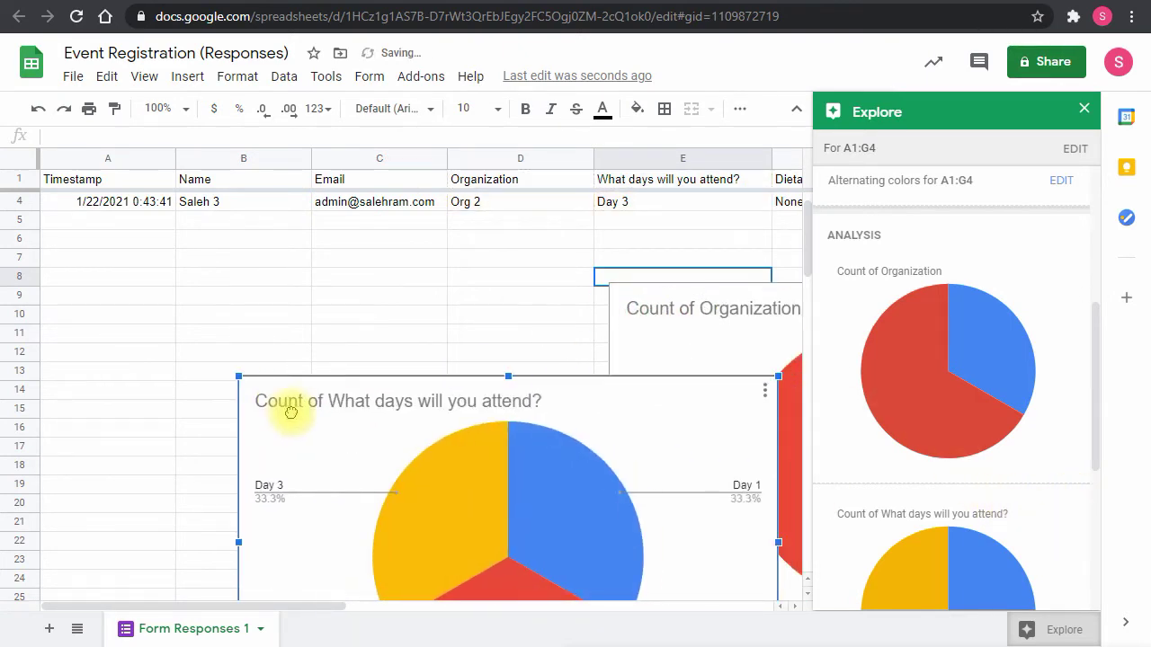
# Step: Add a new sheet named Charts, paste the attendance-days pie chart into it and align the chart with cell A1
pyautogui.click(47, 629)
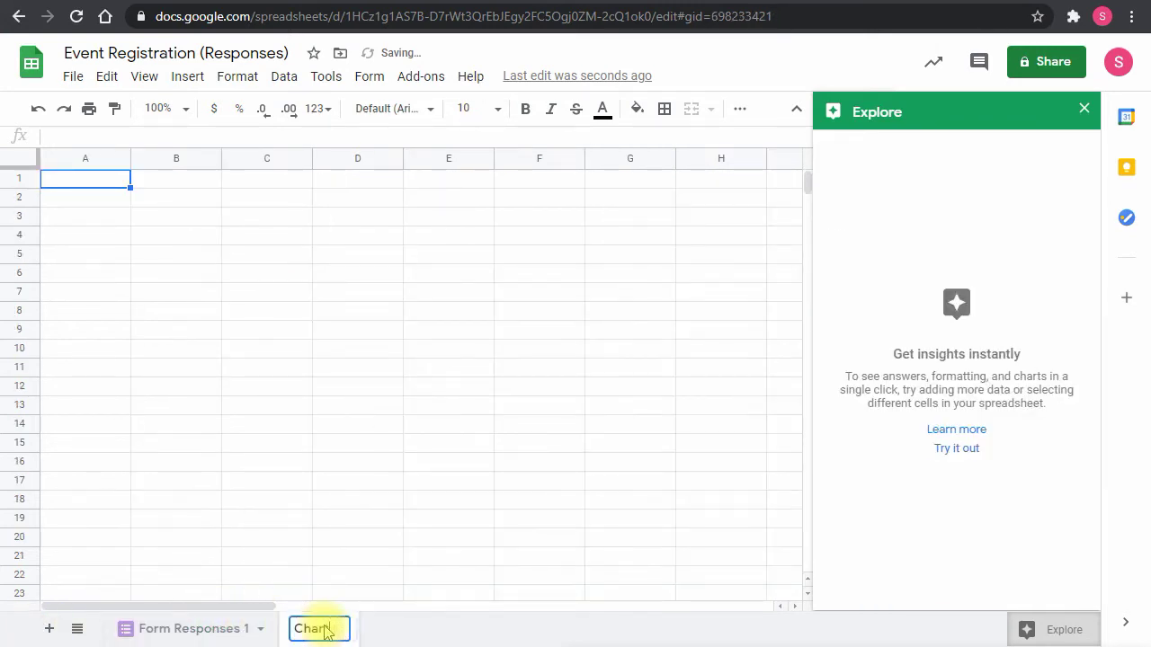
pyautogui.hotkey('ctrl', 'v')
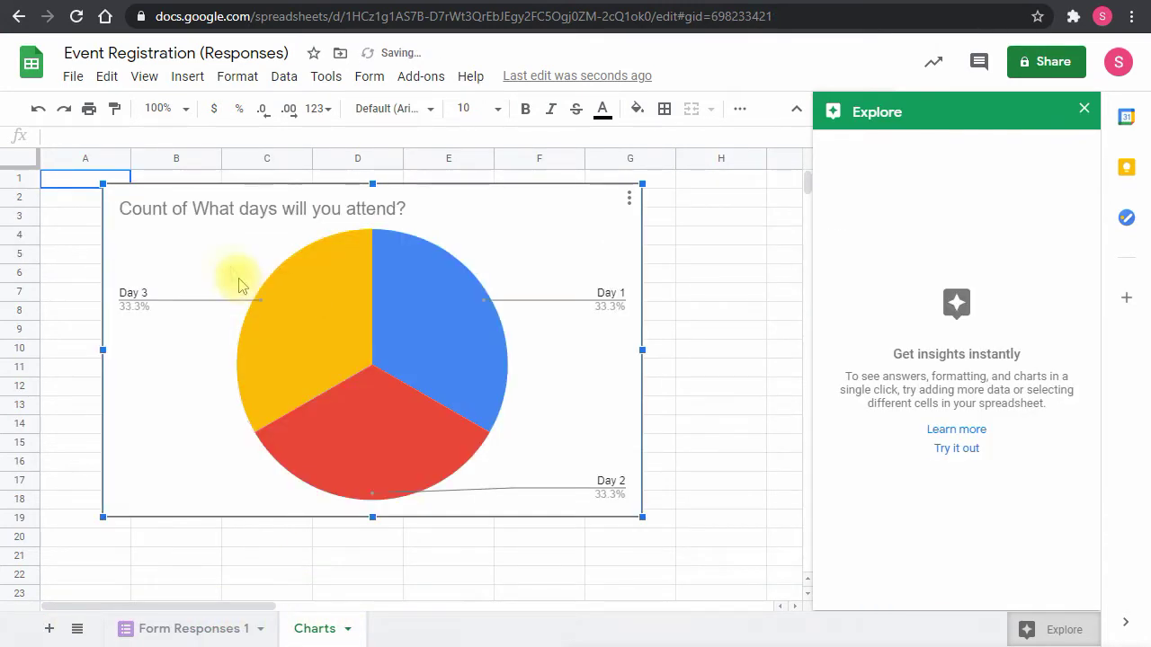
pyautogui.moveTo(244, 235); pyautogui.dragTo(162, 202)
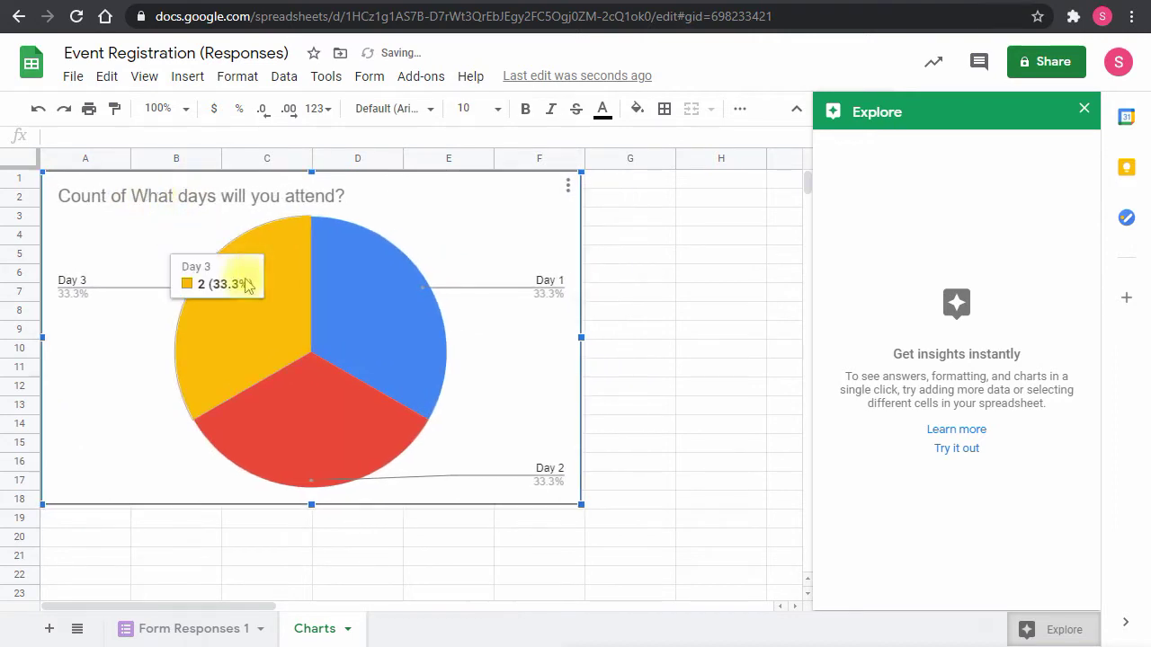
# Step: Copy the Count of Organization pie chart from Form Responses 1 to the Charts sheet, beside the attendance-days chart
pyautogui.click(184, 629)
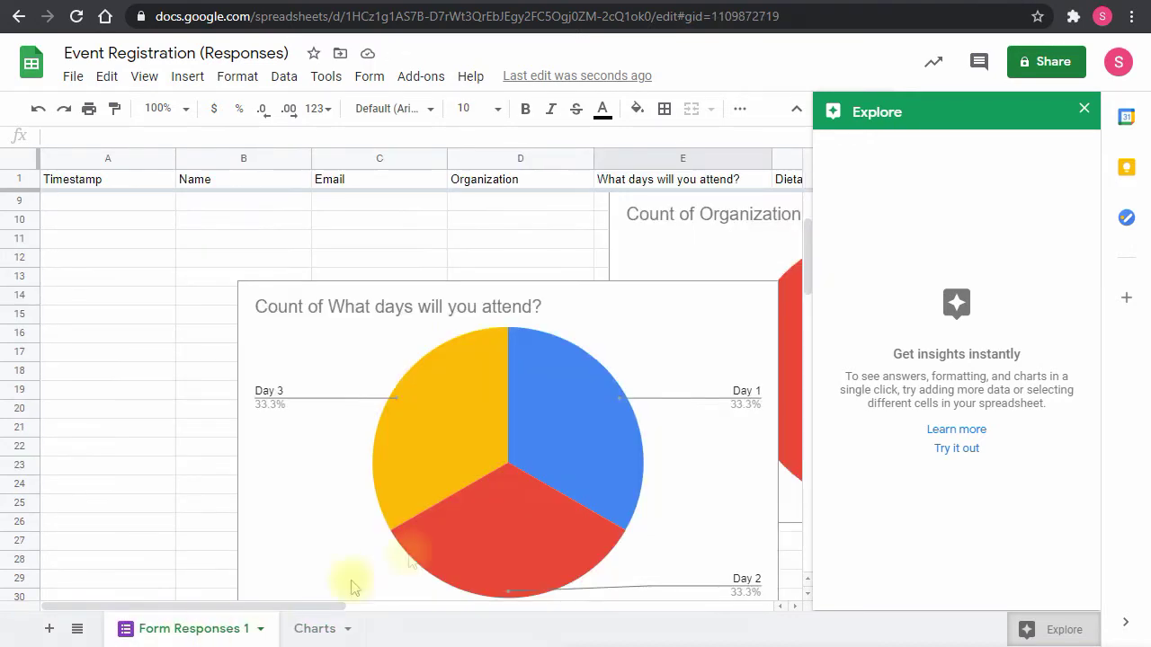
pyautogui.scroll(-1, 620, 368)
pyautogui.click(629, 381)
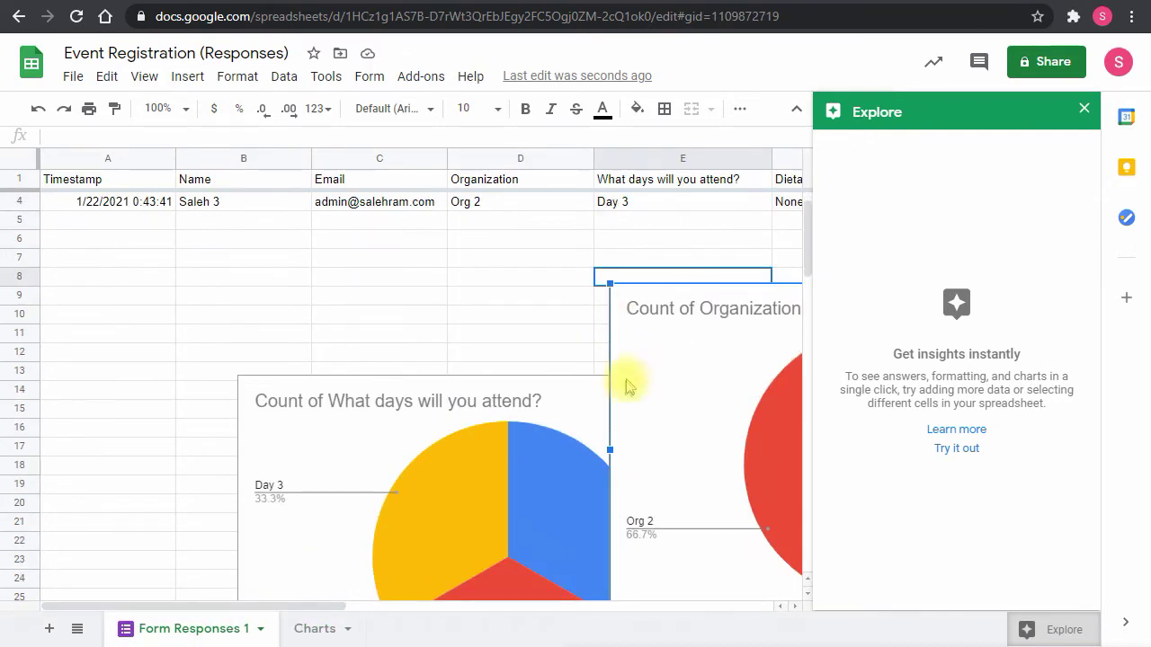
pyautogui.click(523, 329)
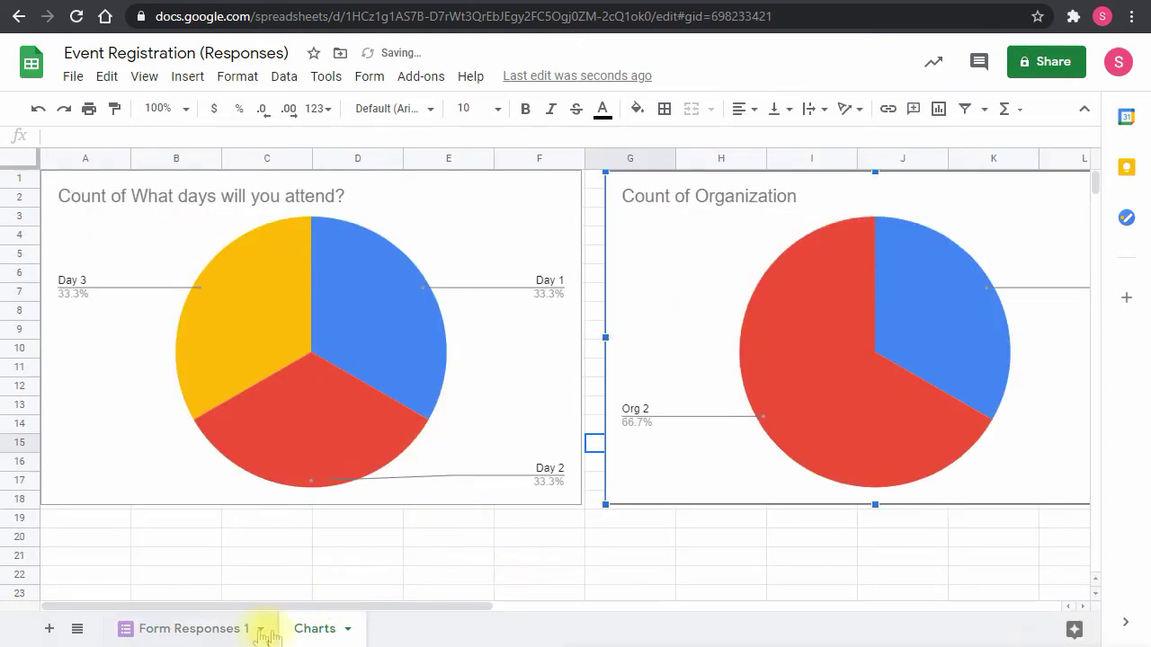
# Step: Delete both original pie charts from the Form Responses 1 sheet
pyautogui.click(267, 633)
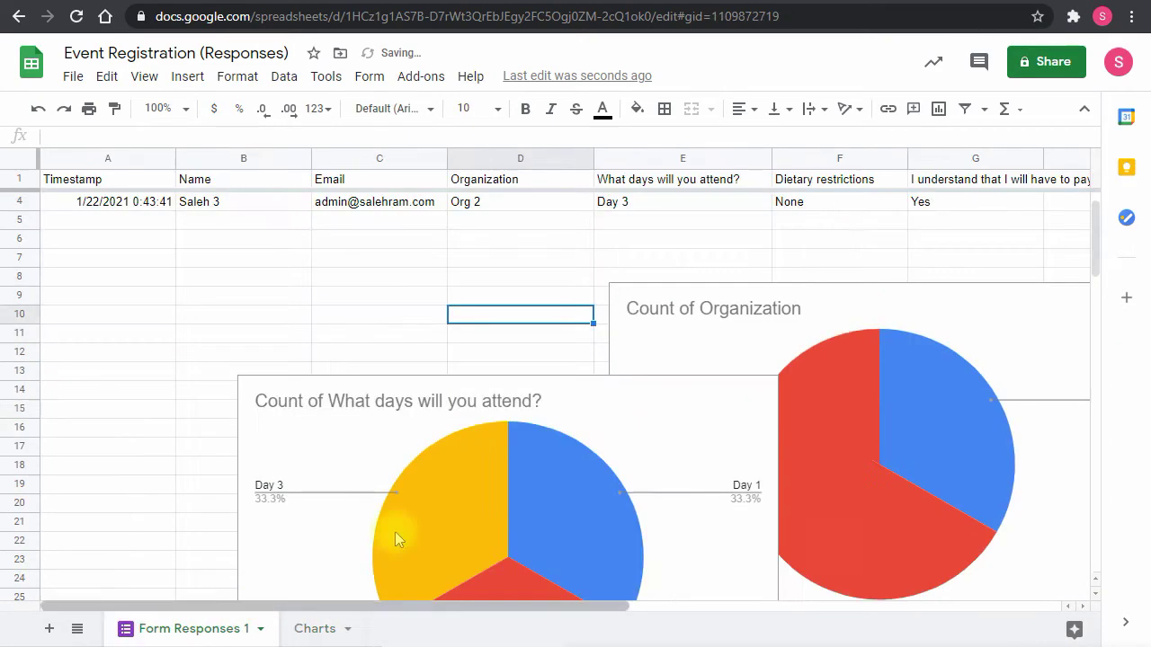
pyautogui.click(286, 409)
pyautogui.press('Delete')
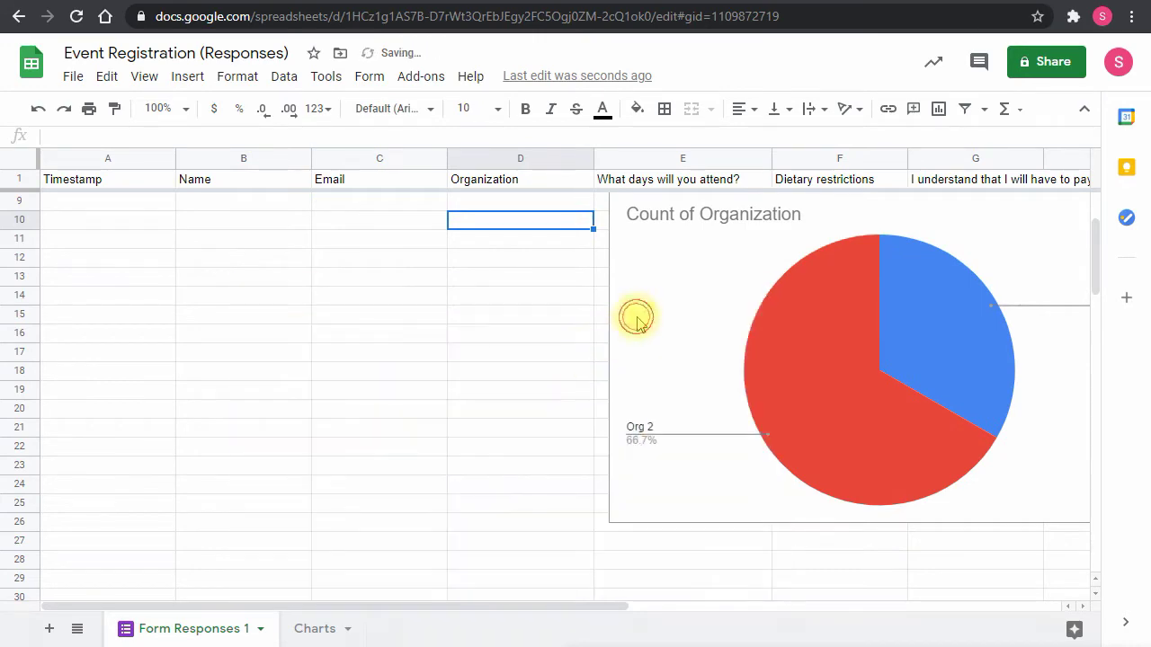
pyautogui.click(635, 315)
pyautogui.press('Delete')
pyautogui.scroll(2, 627, 332)
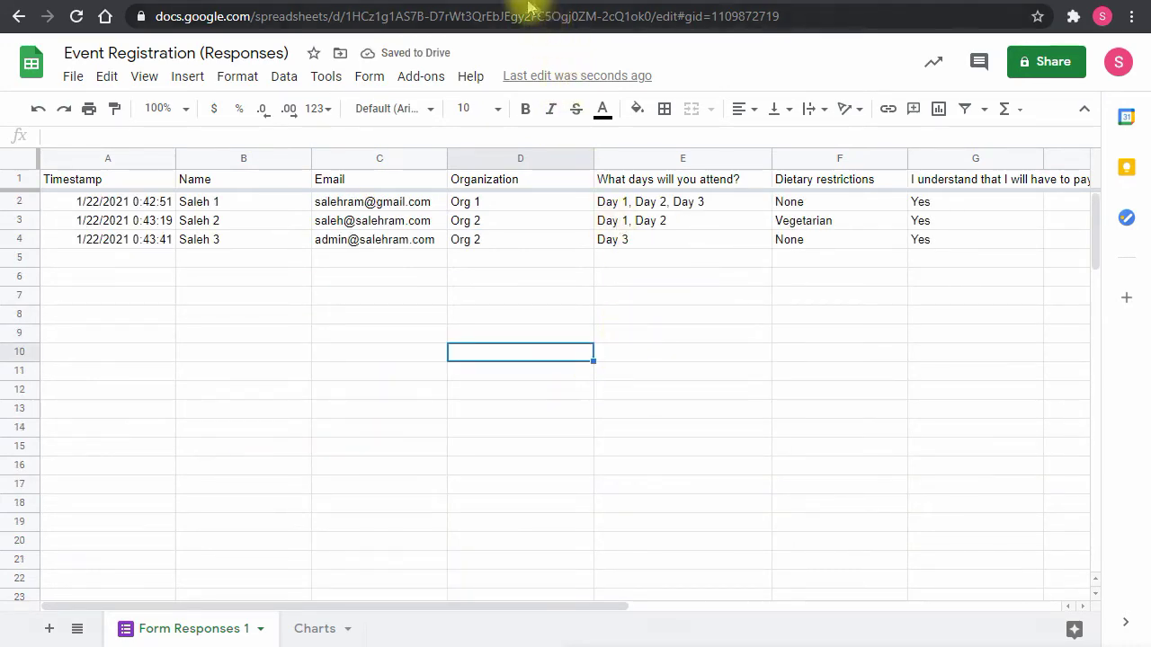
# Step: Reopen the submitted registration from its confirmation page, open the form's editor and return to the response spreadsheet
pyautogui.click(499, 5)
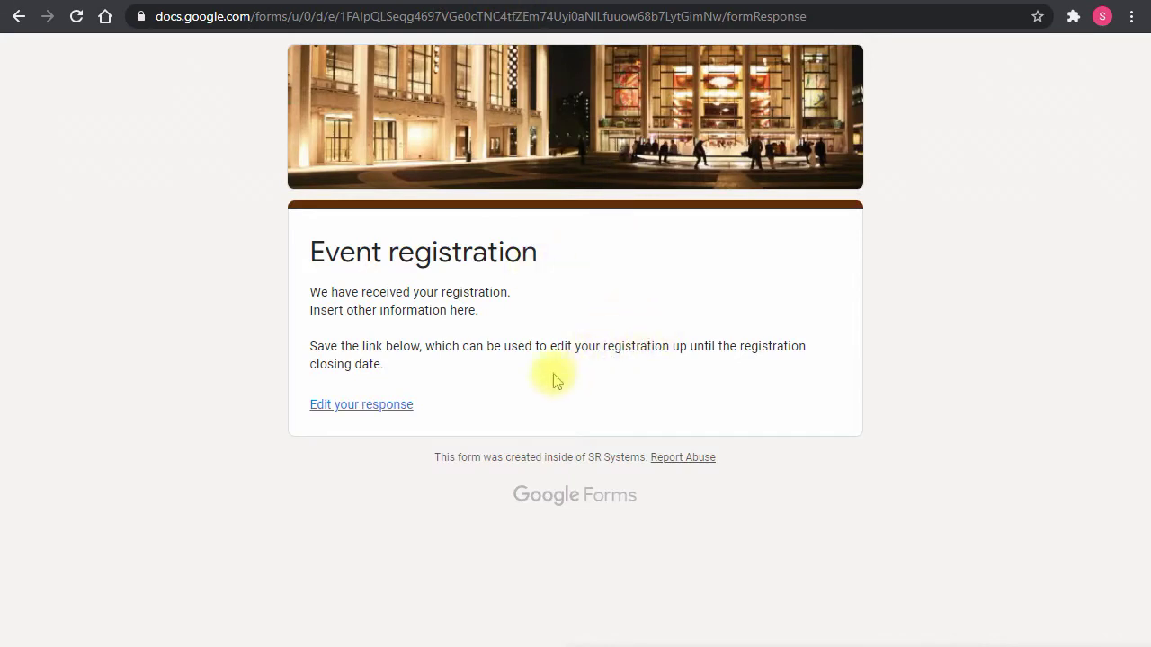
pyautogui.click(366, 406)
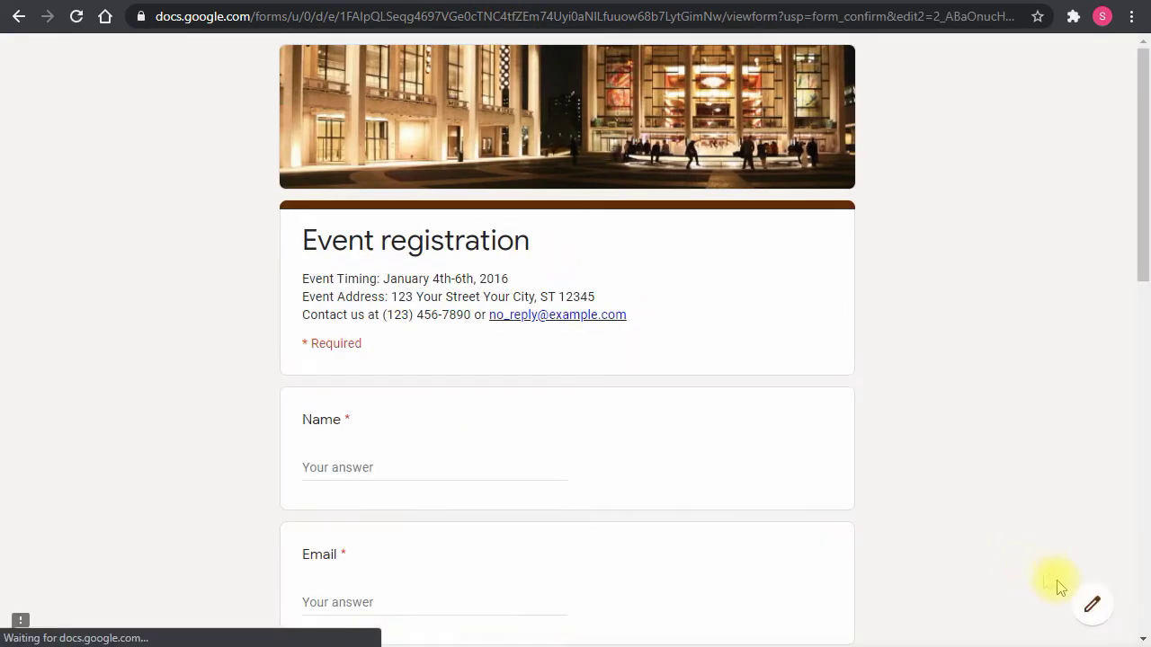
pyautogui.click(1093, 605)
pyautogui.click(662, 116)
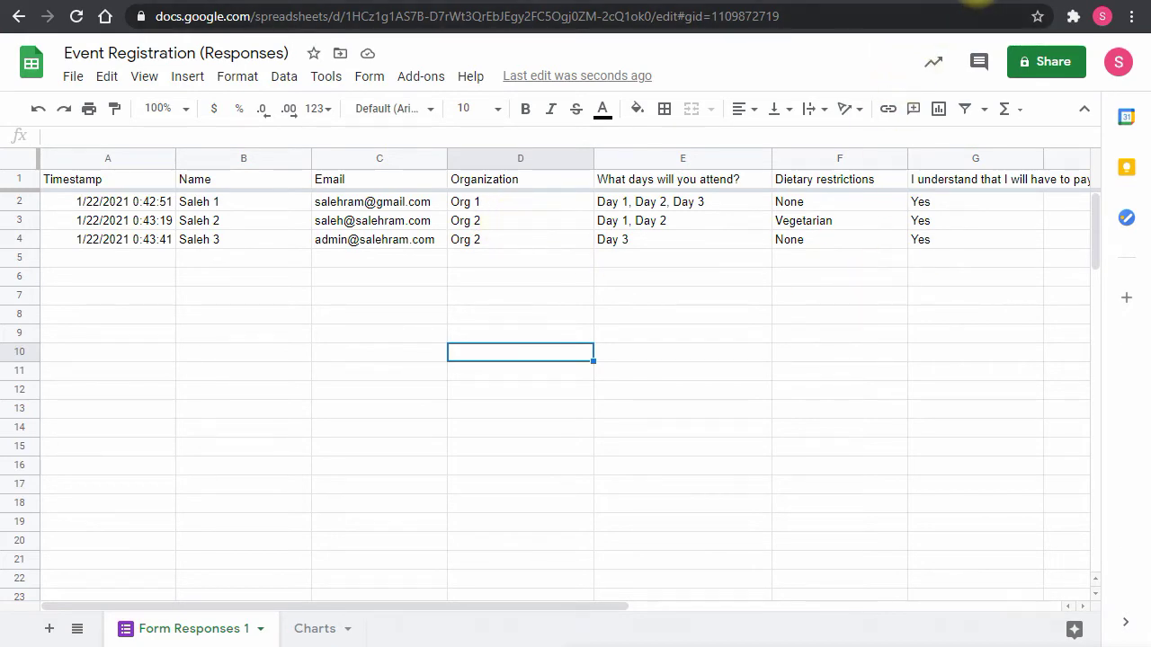
# Step: Open sites.google.com in a new browser tab and create a blank site
pyautogui.click(973, 1)
pyautogui.write('sites.google.com')
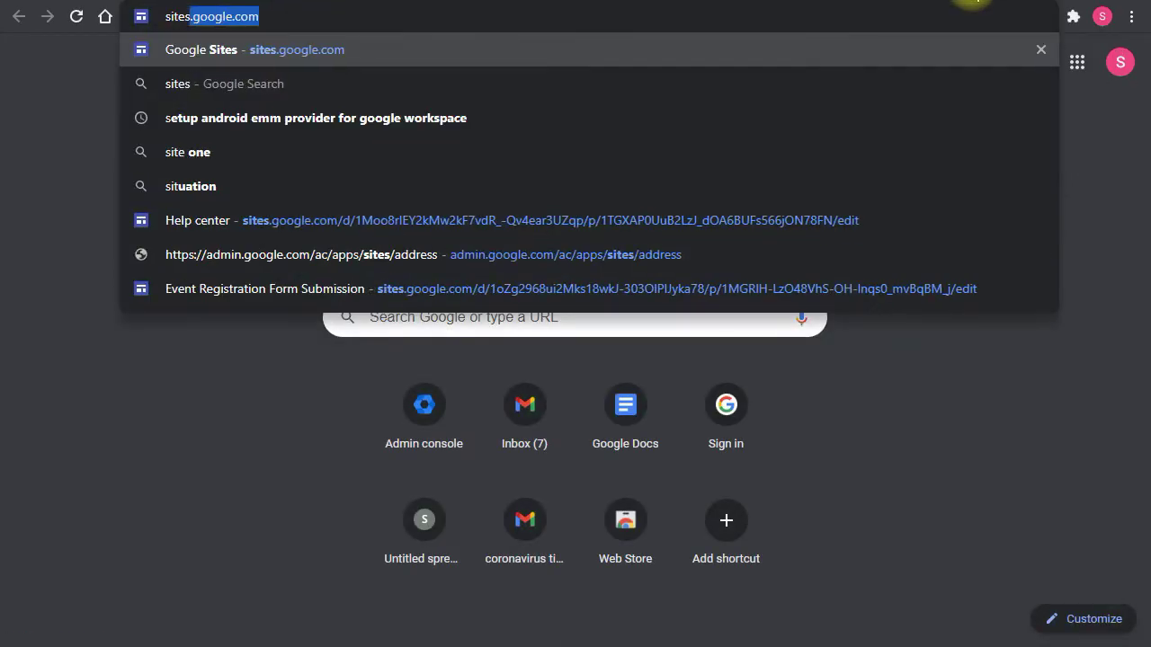
pyautogui.press('Return')
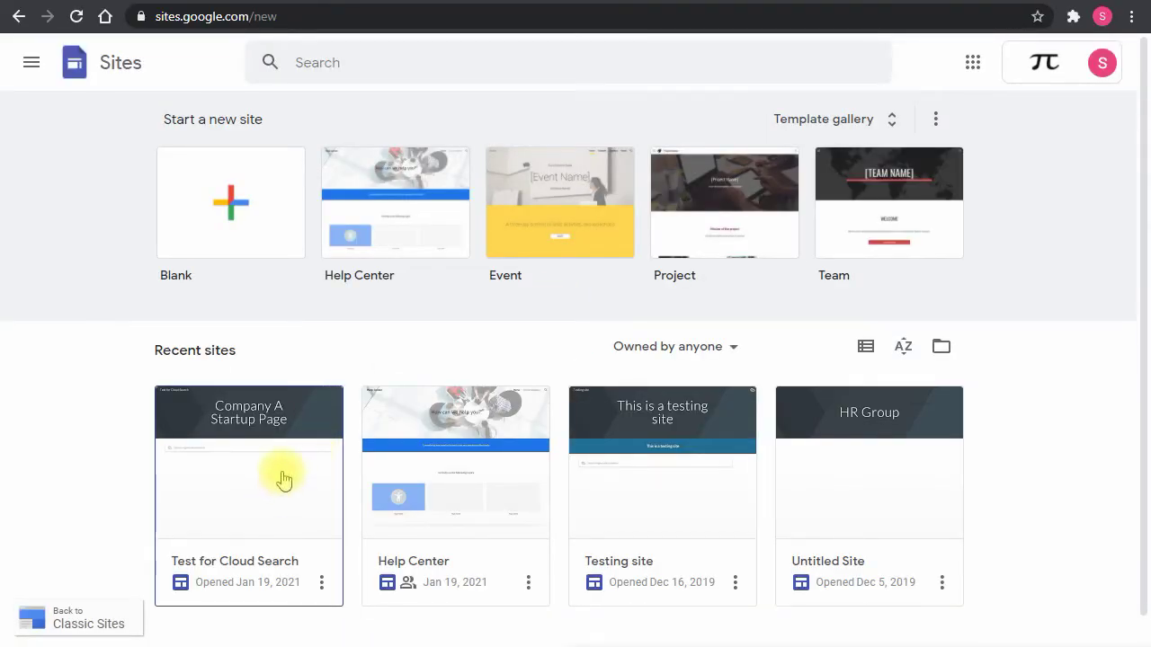
pyautogui.click(241, 198)
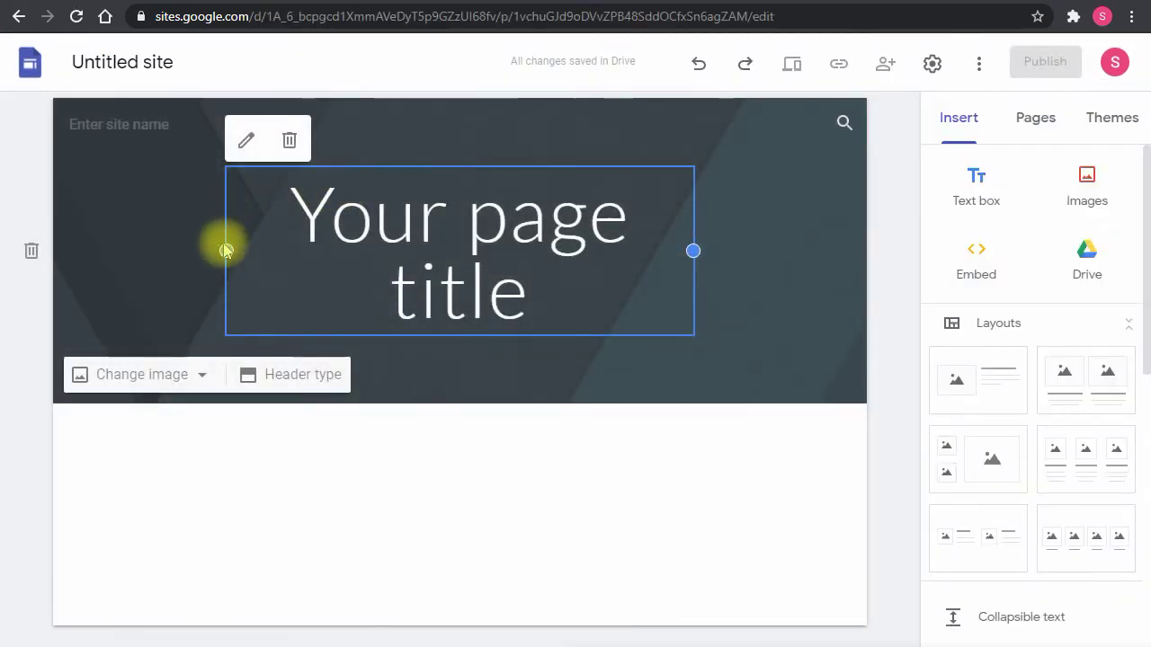
# Step: Widen the header's title box on both sides and set the page title to "Event Registration Form"
pyautogui.moveTo(226, 249); pyautogui.dragTo(106, 252)
pyautogui.moveTo(692, 252); pyautogui.dragTo(819, 286)
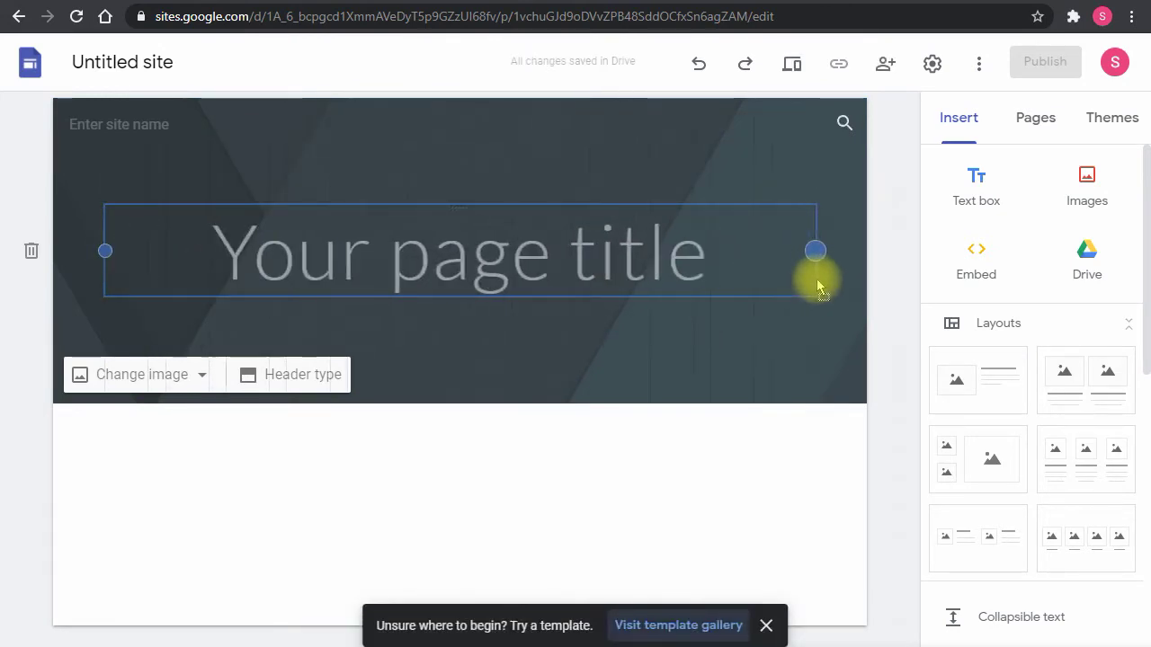
pyautogui.click(543, 249)
pyautogui.hotkey('ctrl', 'a')
pyautogui.write('Event Registration Form')
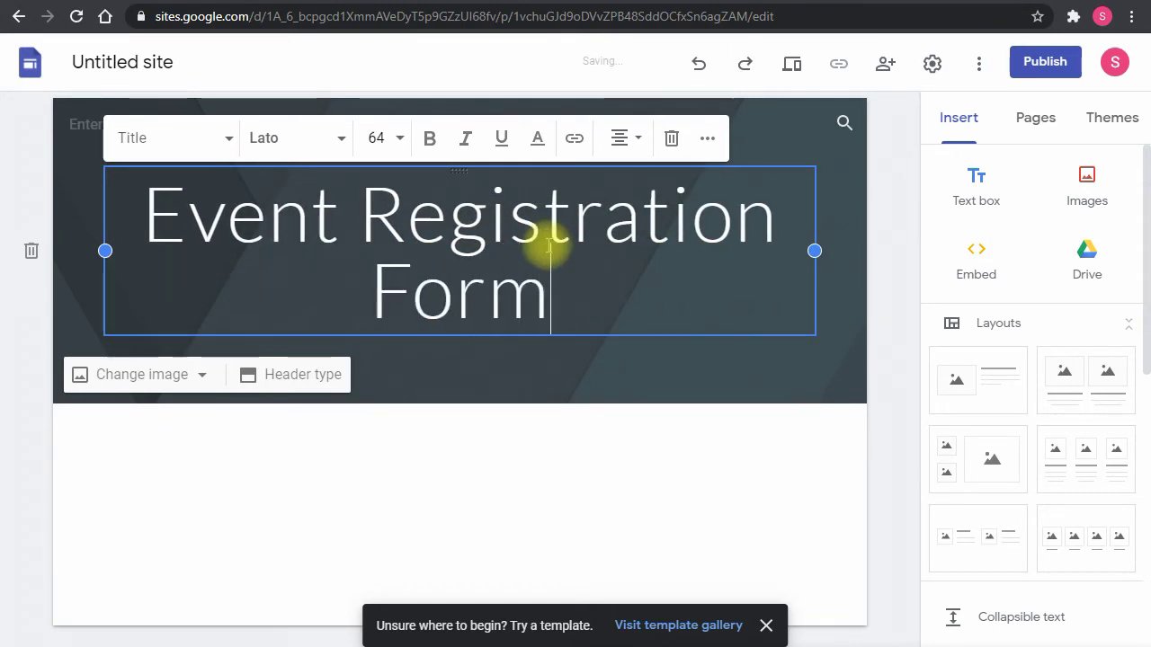
# Step: Copy the header title and use it as the site's name, "Event Registration Form"
pyautogui.hotkey('ctrl', 'a')
pyautogui.hotkey('ctrl', 'c')
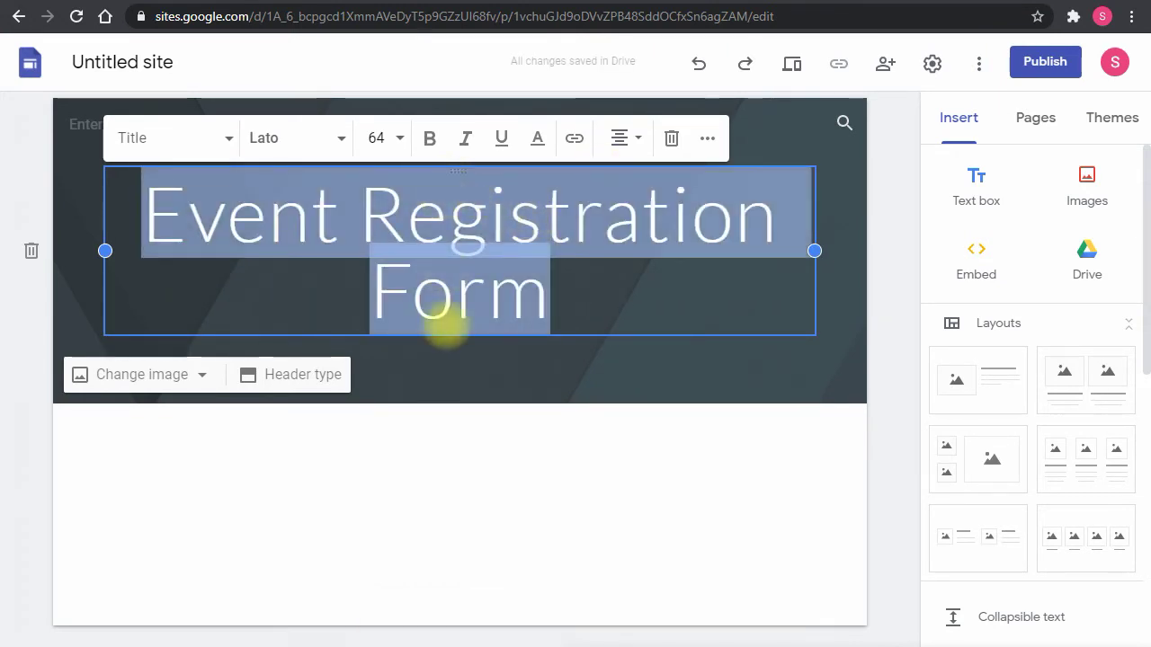
pyautogui.click(404, 463)
pyautogui.click(153, 59)
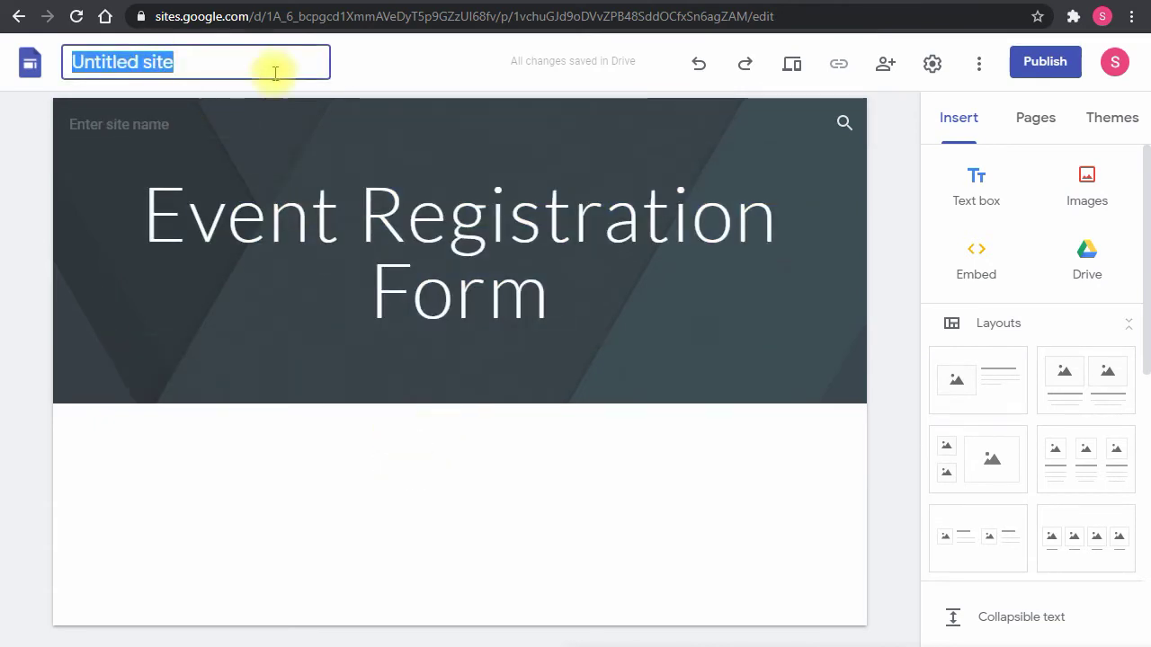
pyautogui.hotkey('ctrl', 'v')
pyautogui.click(351, 481)
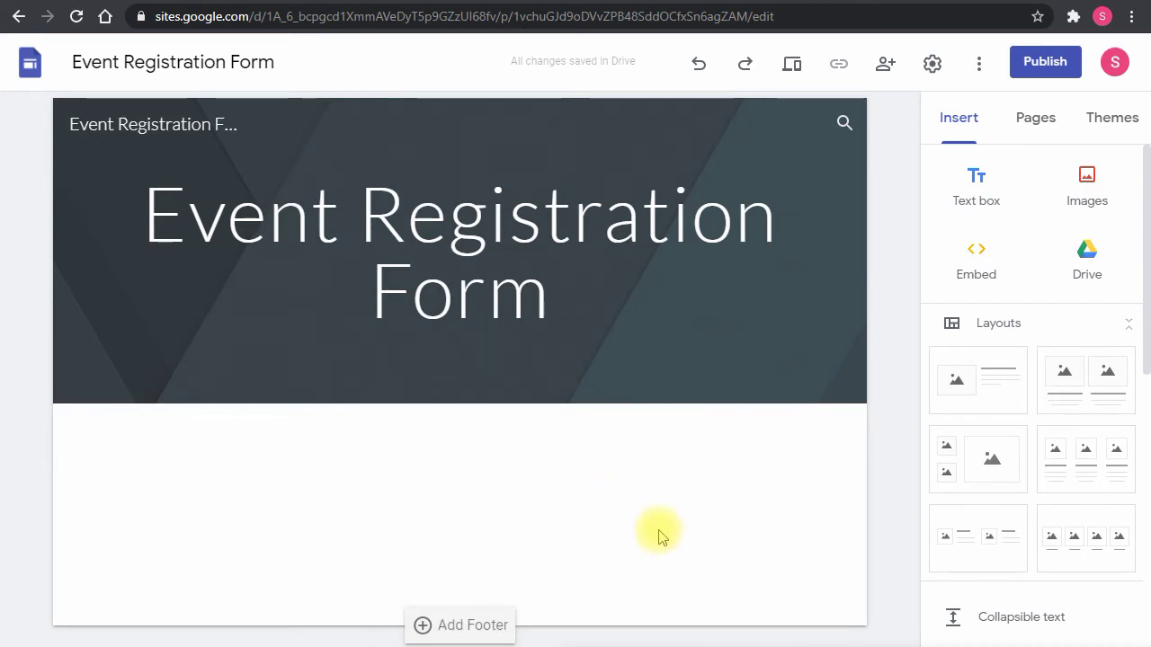
# Step: Insert the Event Registration Google Form into the page below the header
pyautogui.scroll(-7, 1014, 380)
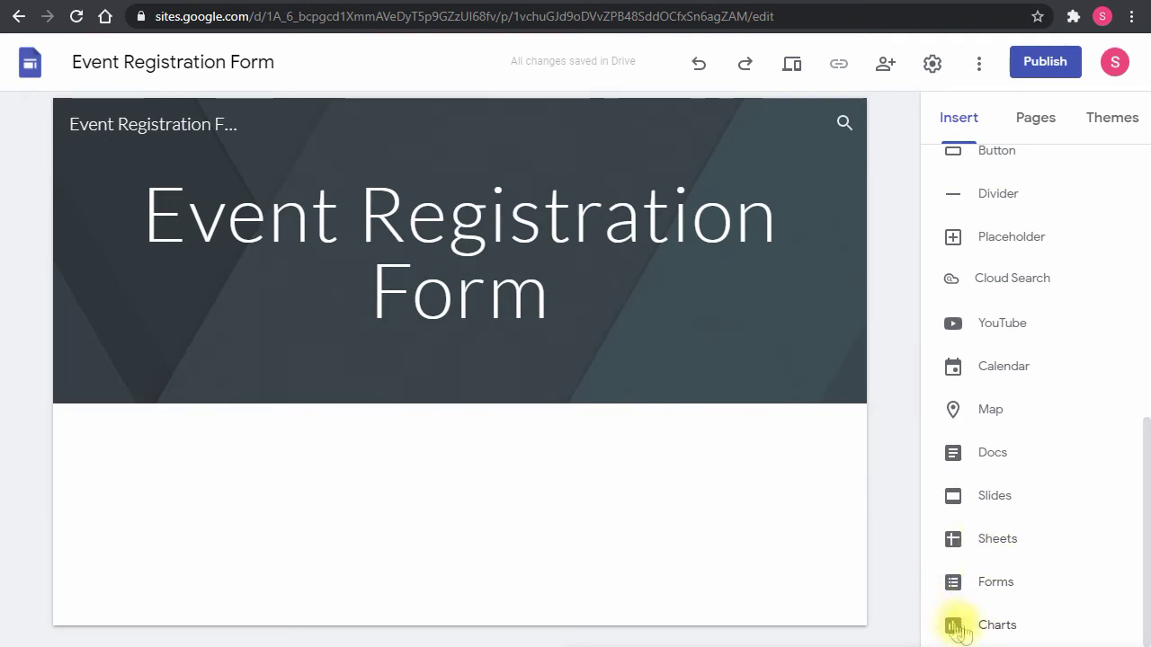
pyautogui.click(994, 592)
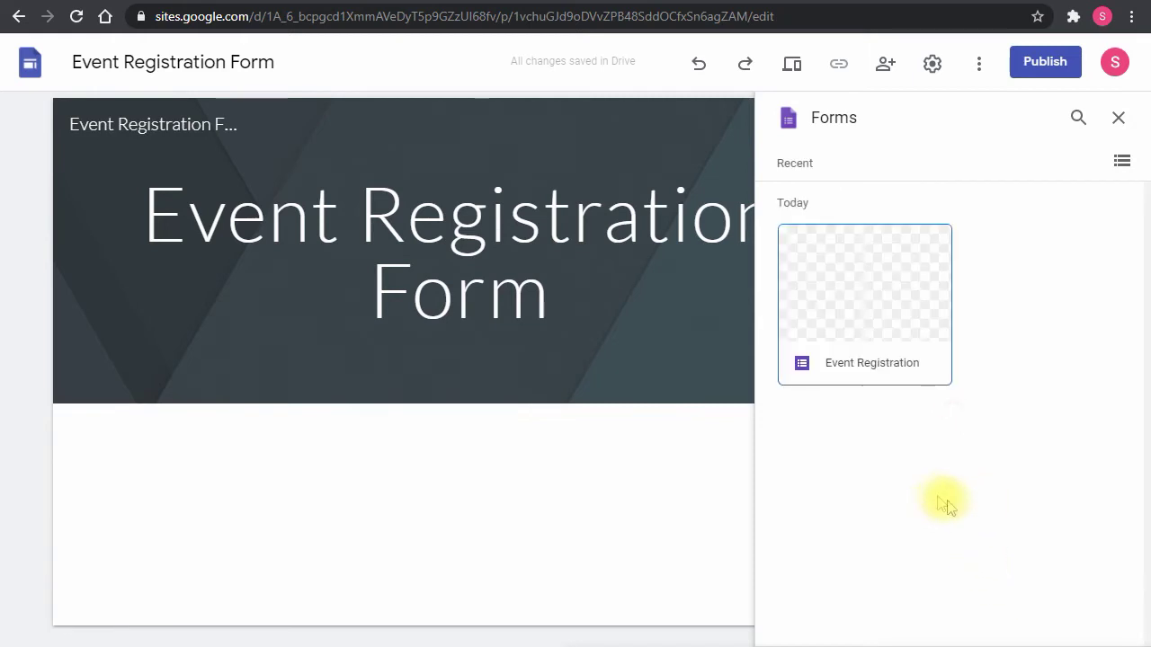
pyautogui.click(887, 297)
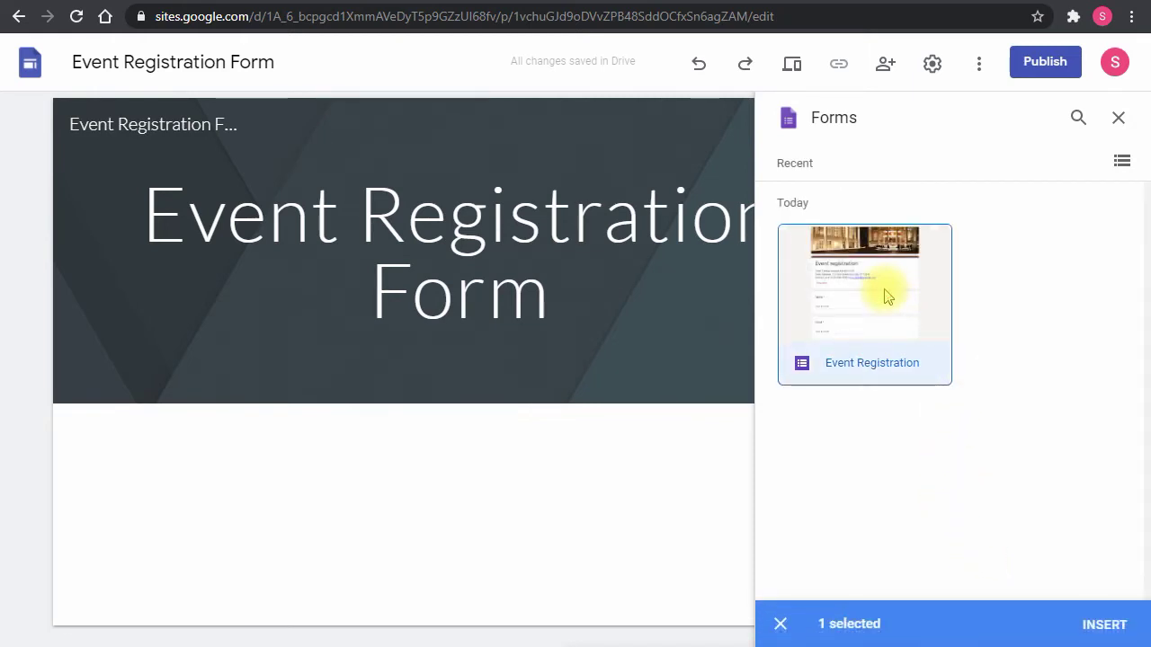
pyautogui.click(1102, 625)
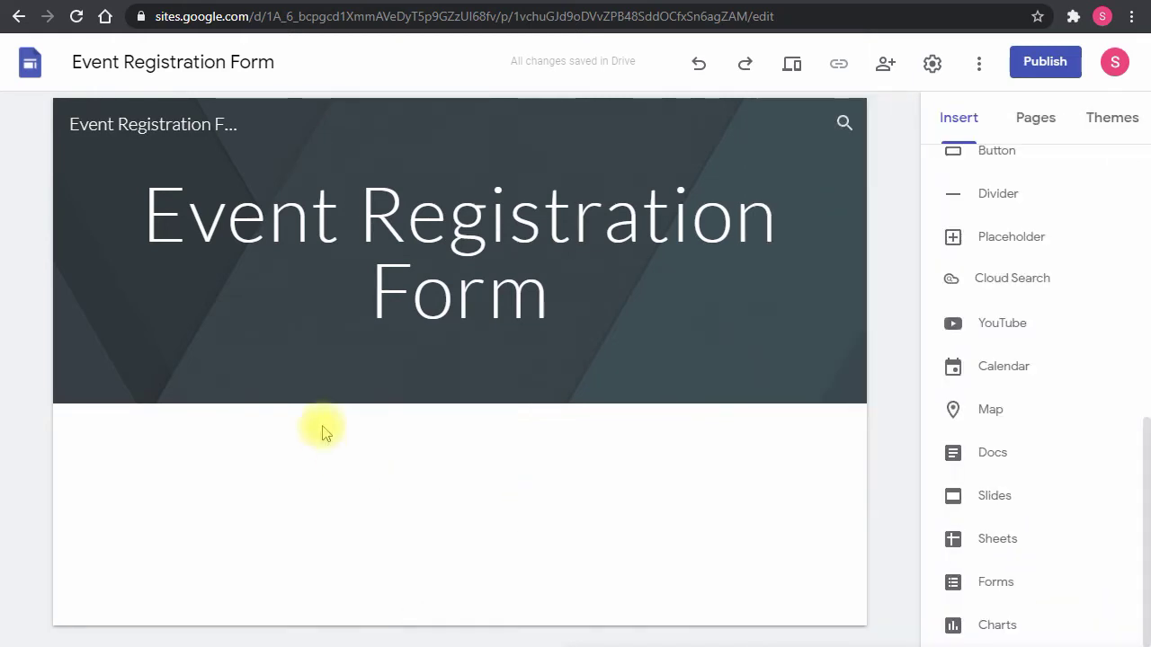
# Step: Widen the embedded registration form to span the full content width of the page
pyautogui.scroll(-5, 575, 503)
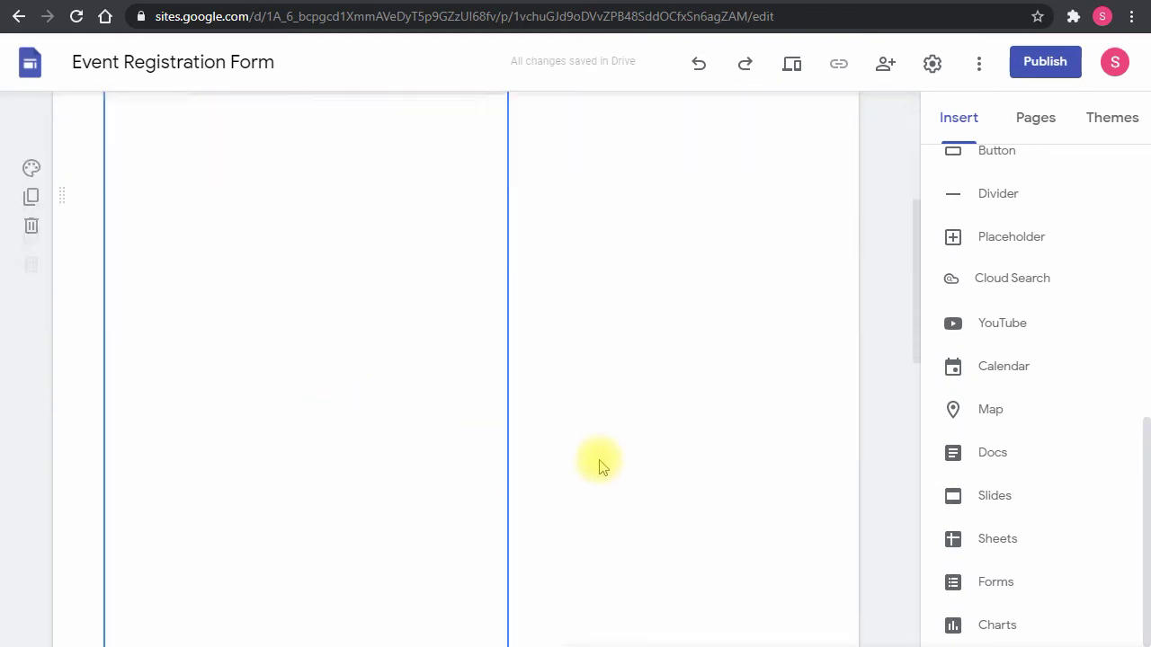
pyautogui.scroll(-6, 539, 395)
pyautogui.scroll(7, 611, 409)
pyautogui.moveTo(507, 192); pyautogui.dragTo(804, 252)
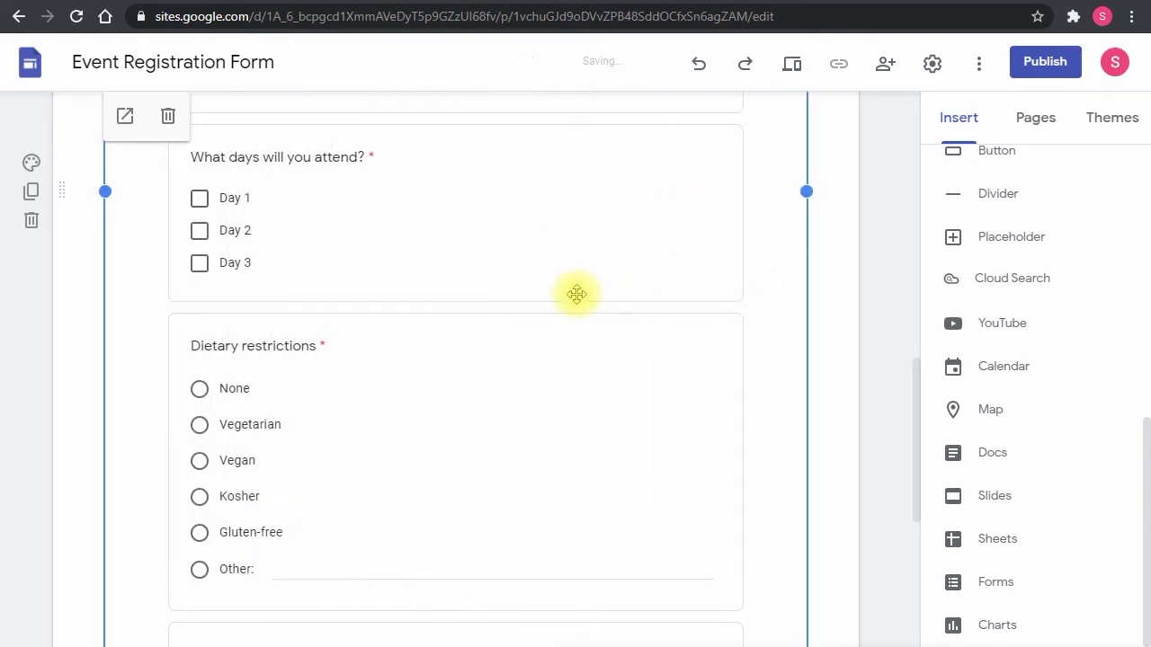
pyautogui.scroll(-4, 611, 275)
pyautogui.scroll(12, 609, 281)
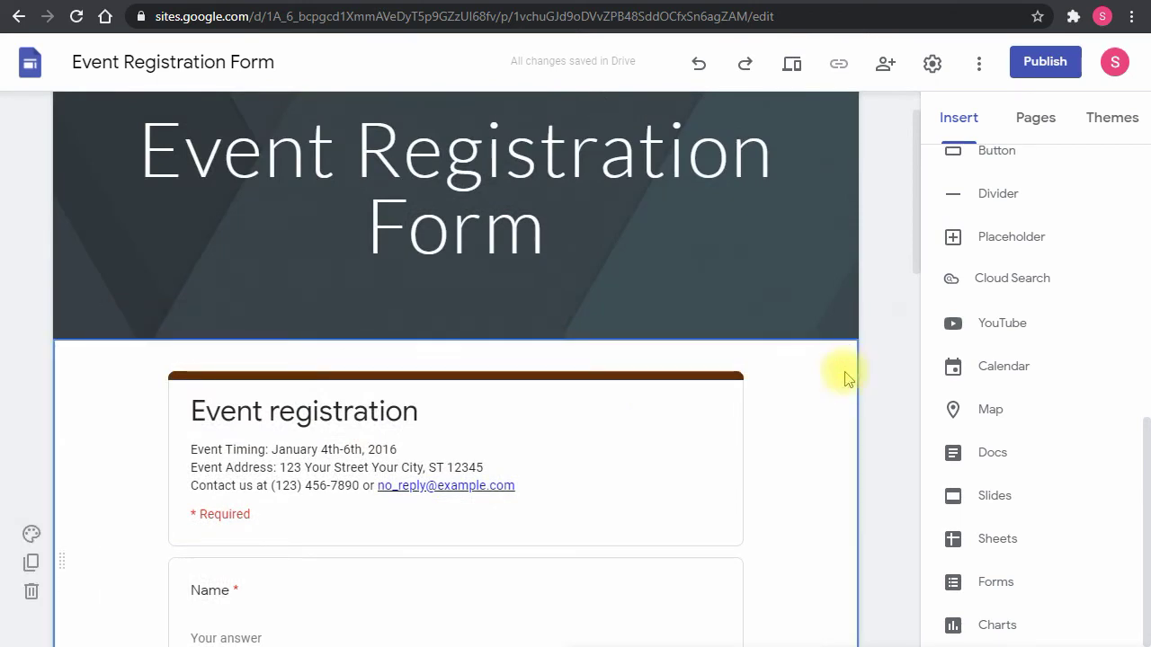
pyautogui.click(773, 132)
pyautogui.click(827, 367)
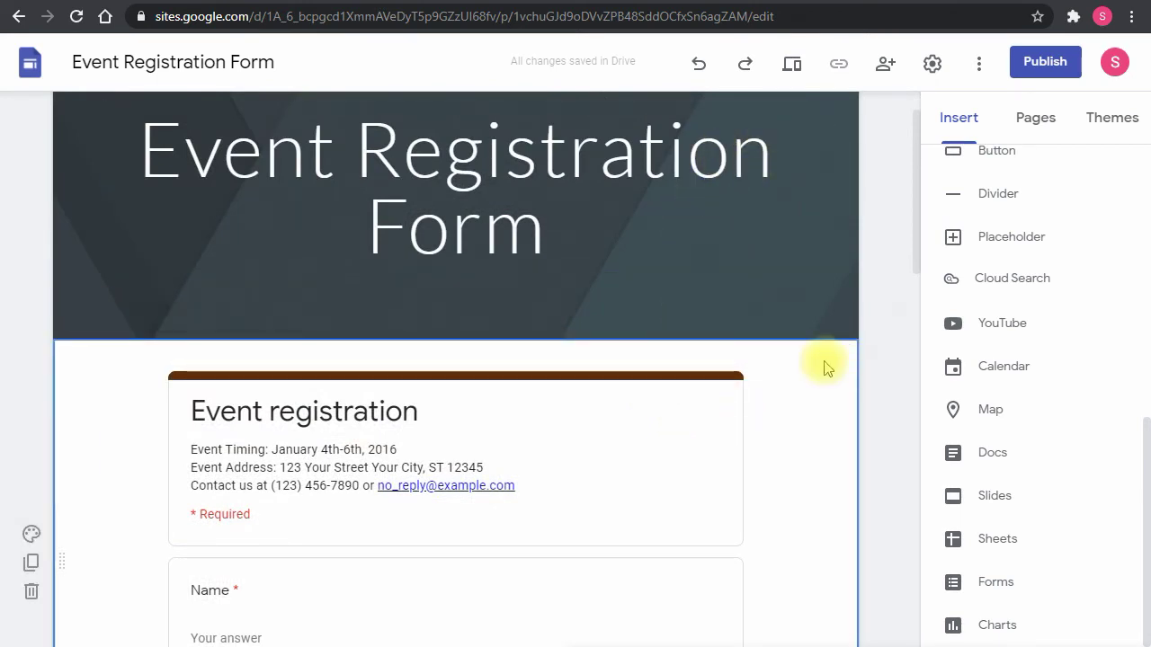
# Step: Preview the home page with its embedded form from header to end, and return to the editor
pyautogui.click(793, 65)
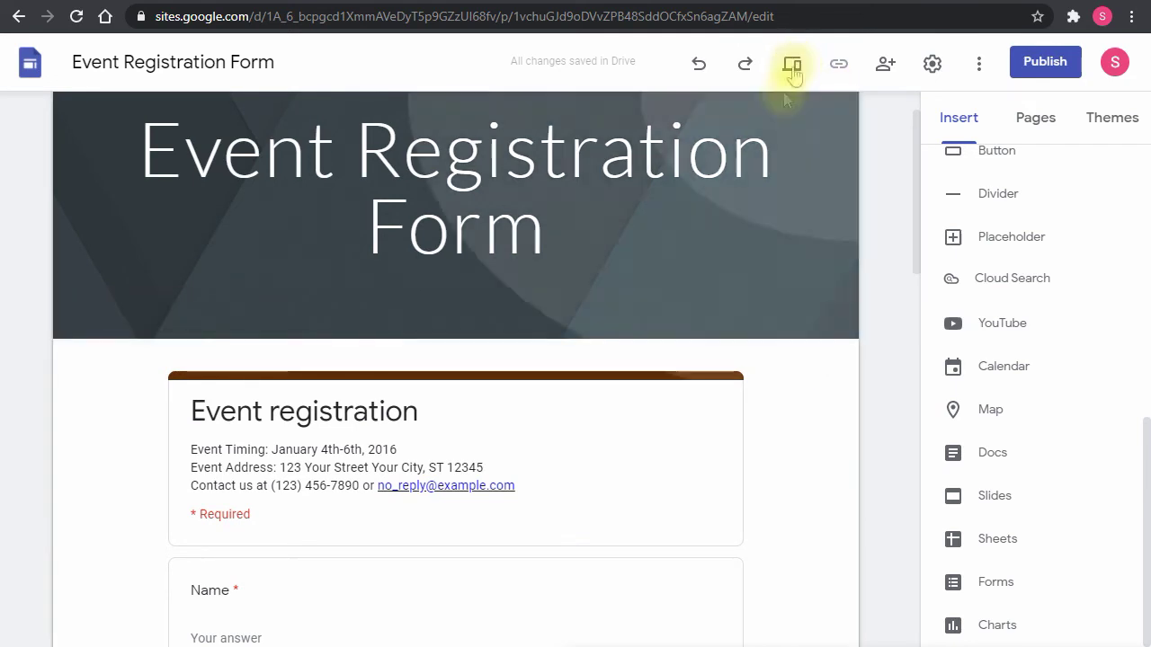
pyautogui.scroll(-15, 629, 251)
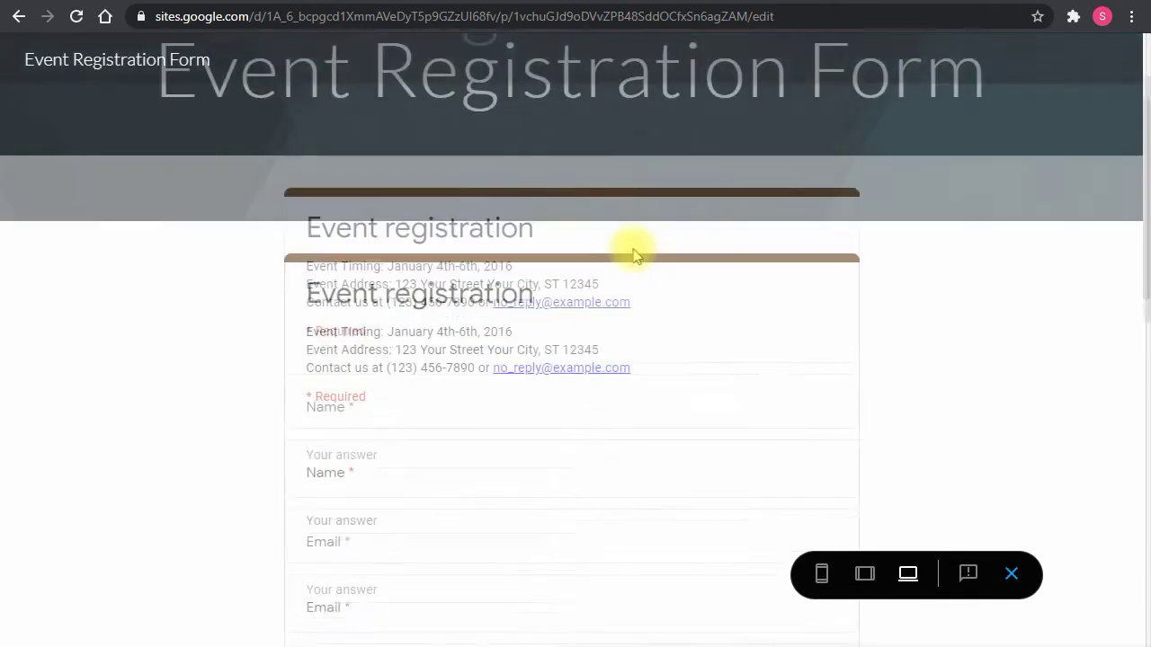
pyautogui.scroll(15, 570, 275)
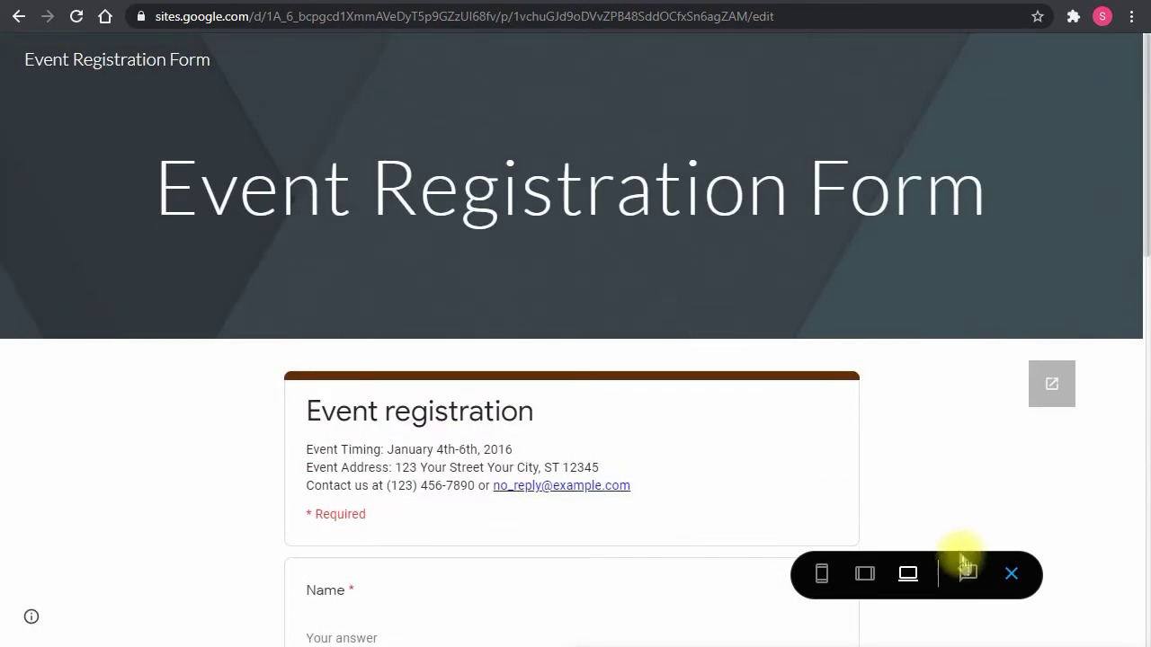
pyautogui.click(1011, 574)
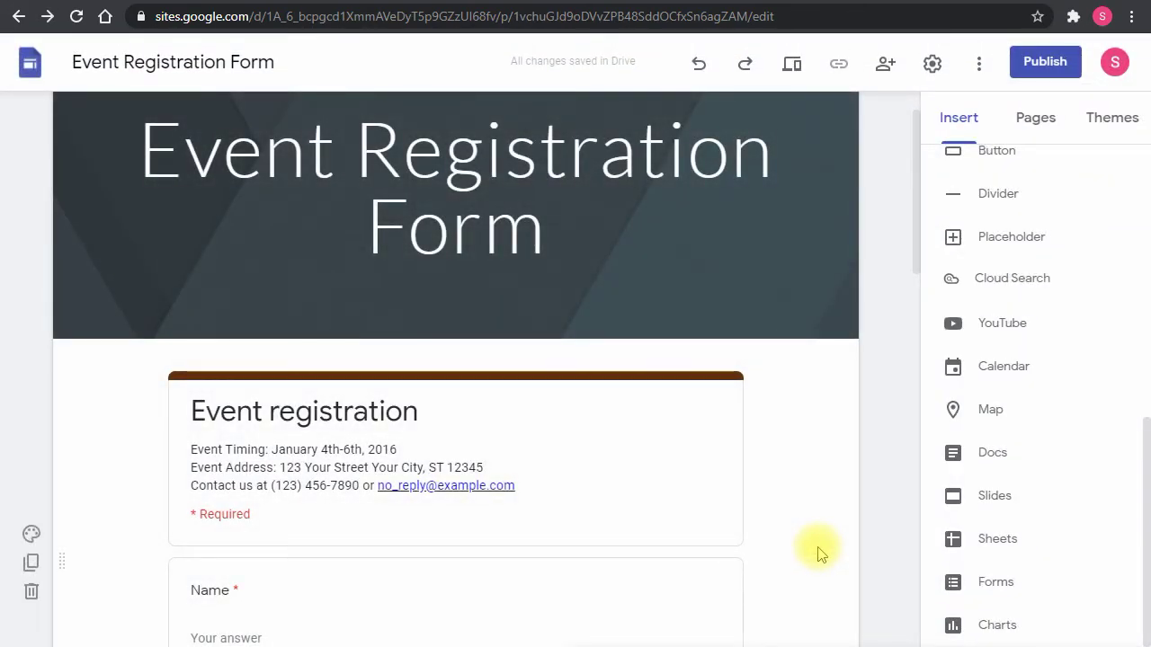
pyautogui.scroll(1, 818, 555)
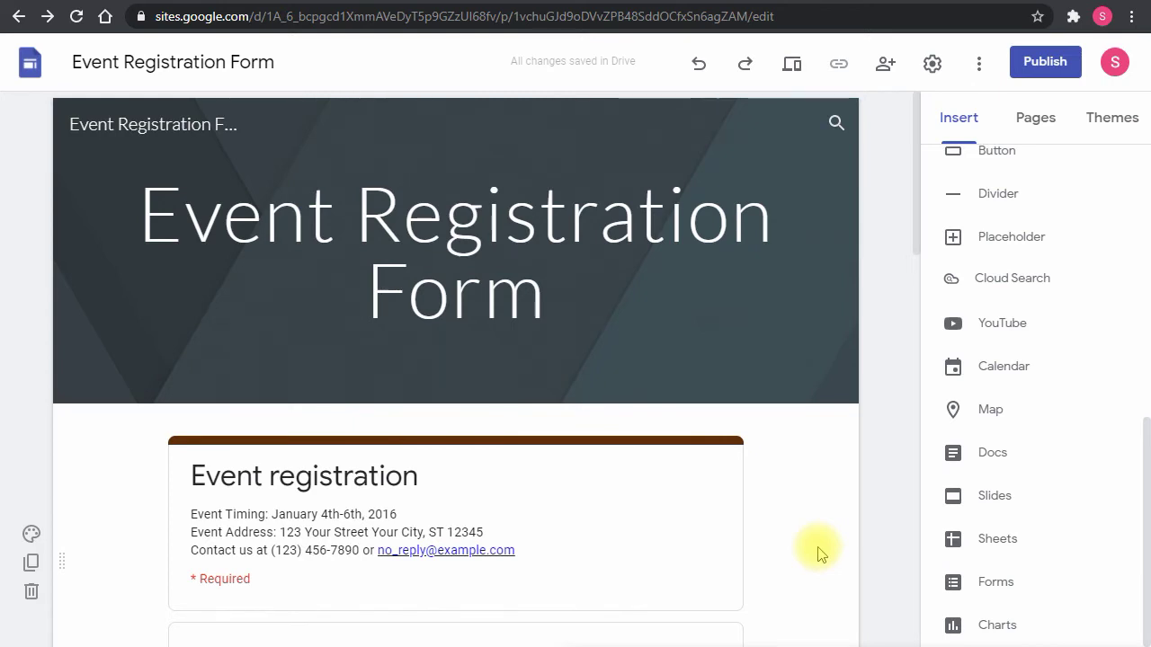
# Step: Add a new page named "Answers" to the site
pyautogui.moveTo(738, 336)
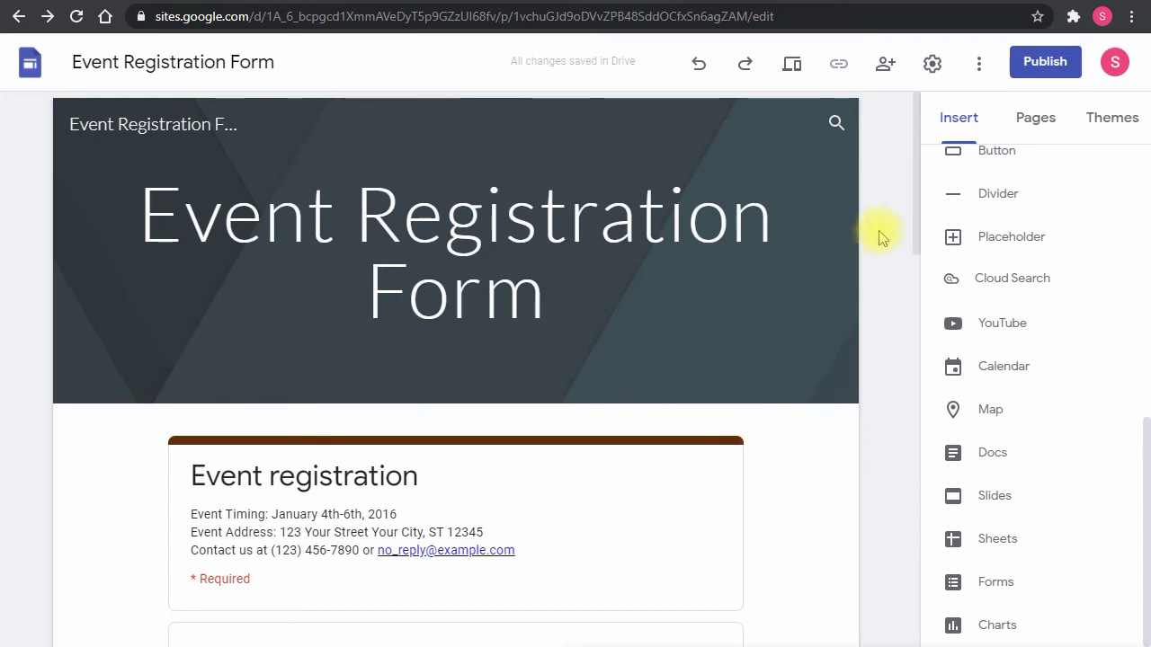
pyautogui.moveTo(585, 275)
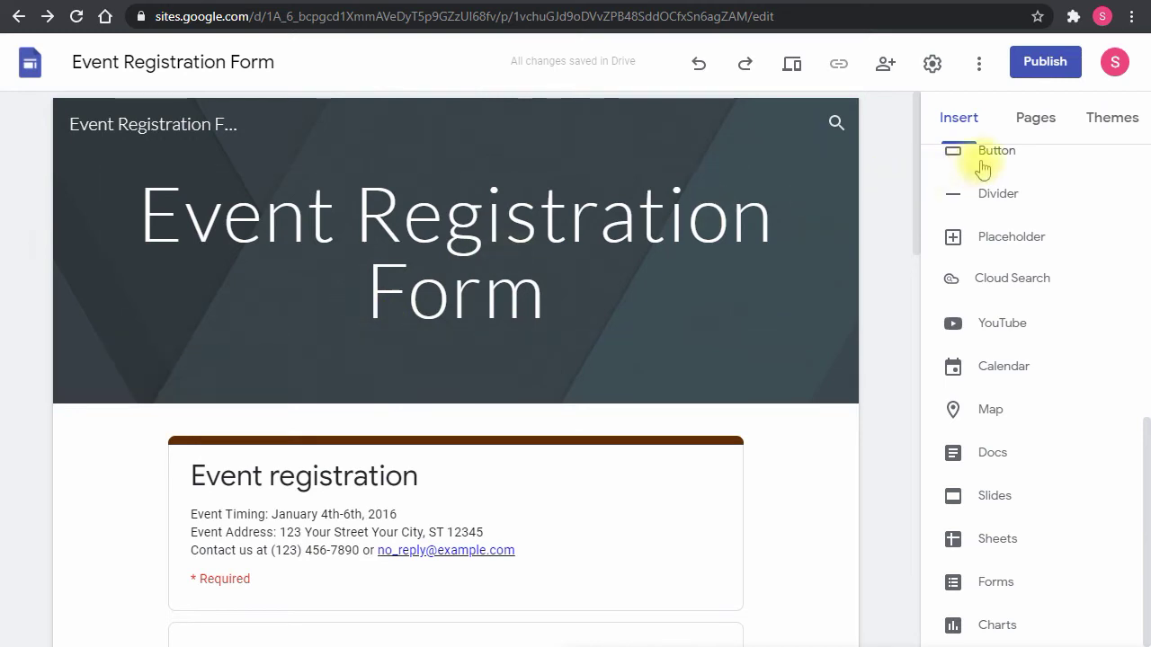
pyautogui.click(1038, 131)
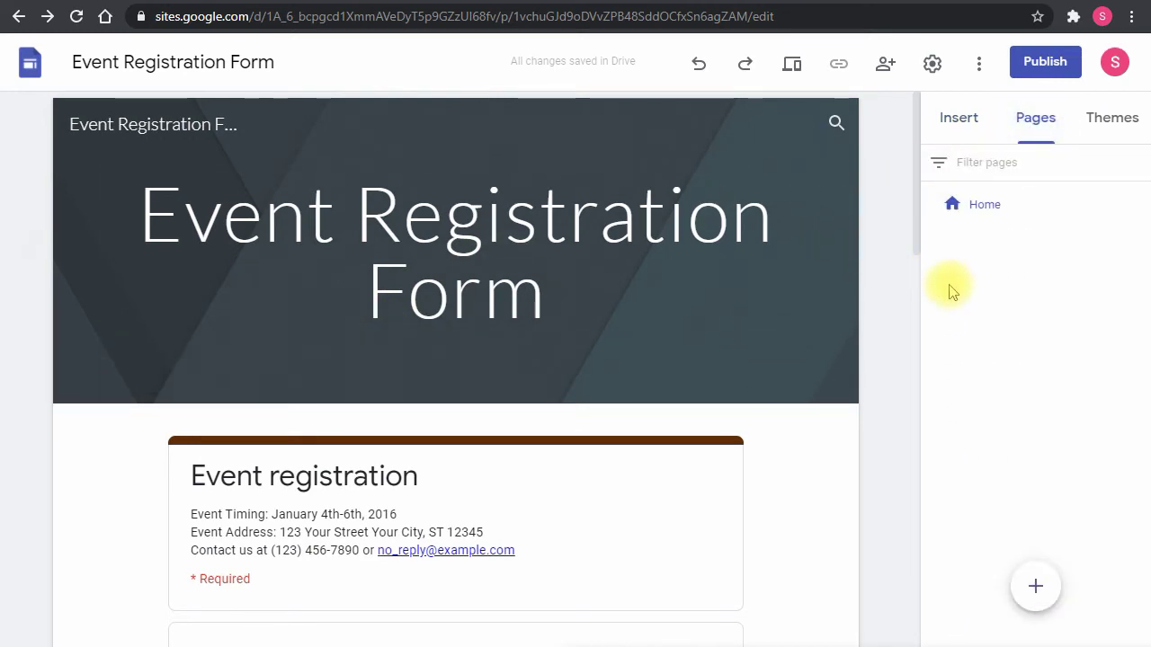
pyautogui.moveTo(1038, 604)
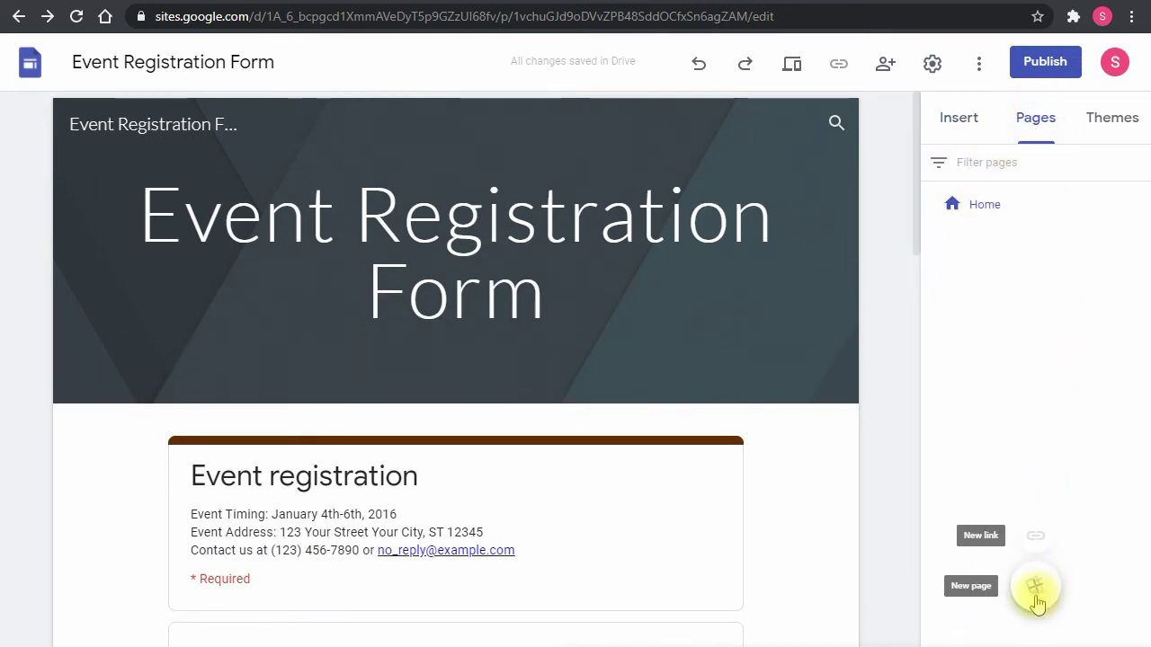
pyautogui.click(1034, 592)
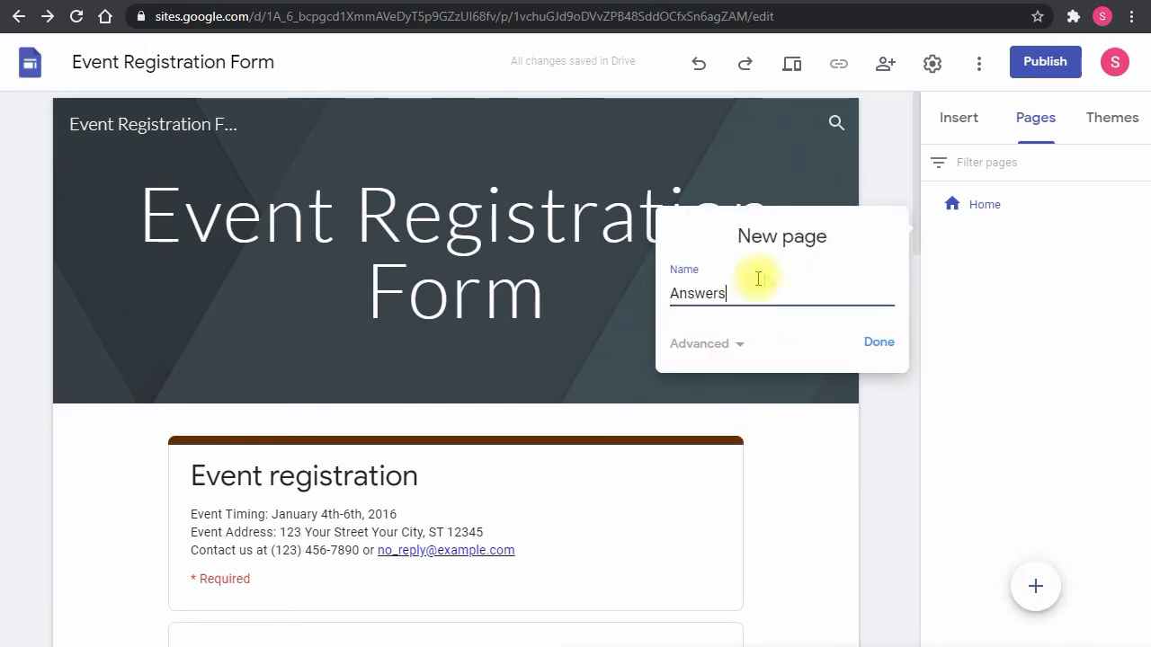
pyautogui.click(874, 346)
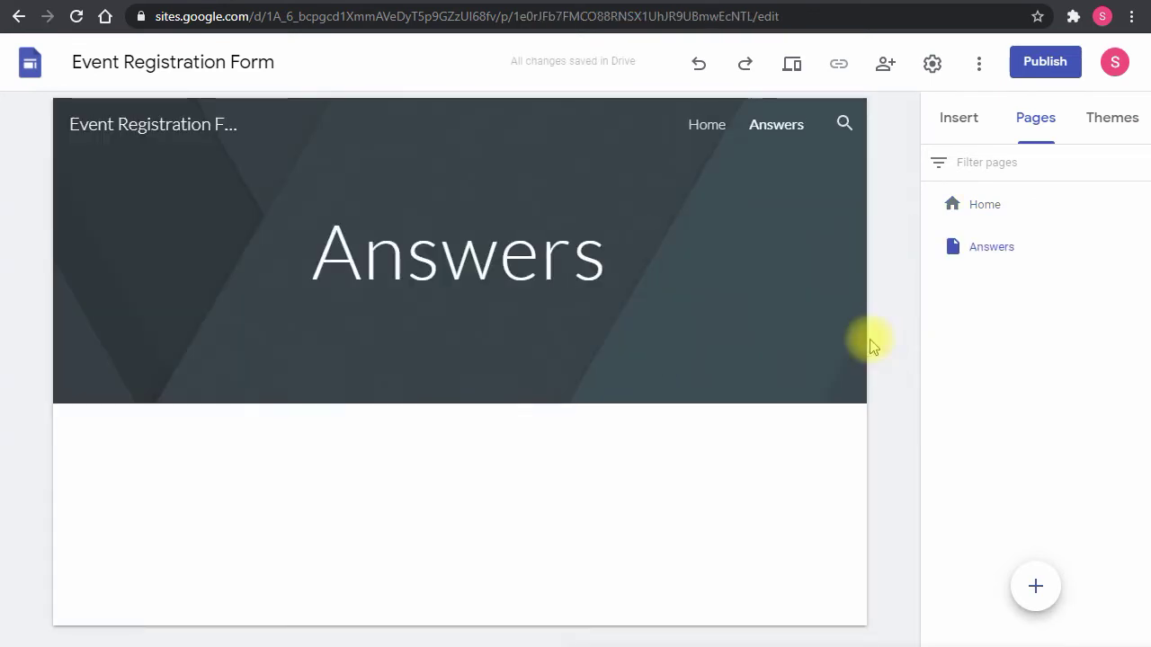
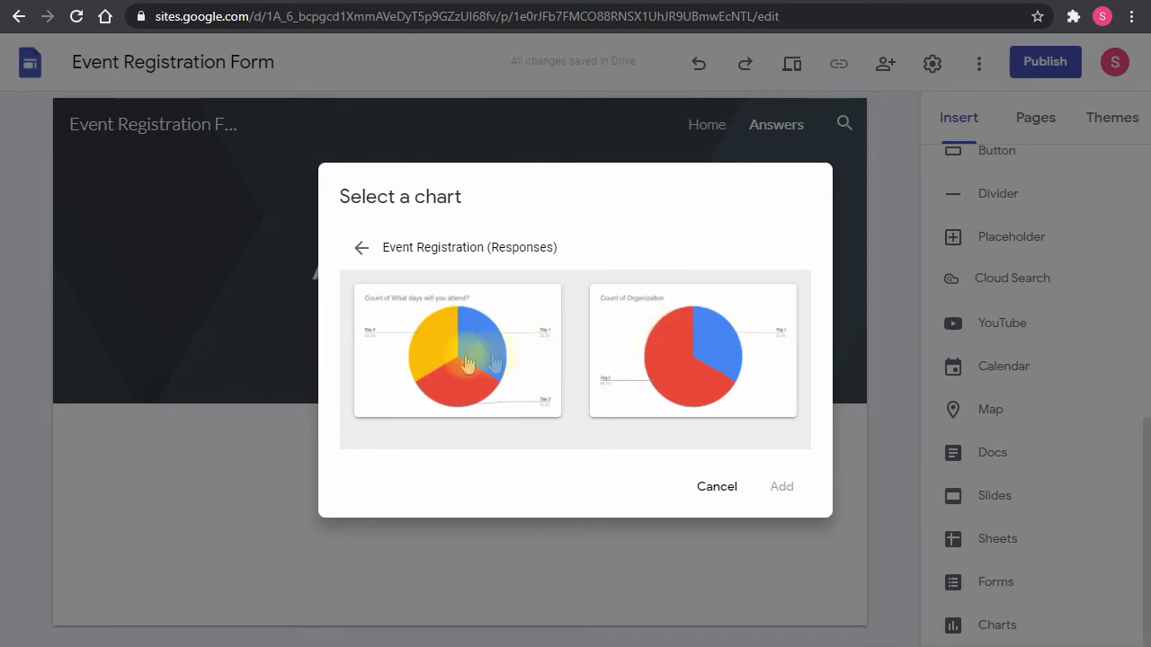
# Step: Insert both pie charts, attendance days and organization, from the Event Registration (Responses) spreadsheet into the Answers page
pyautogui.click(463, 355)
pyautogui.click(710, 329)
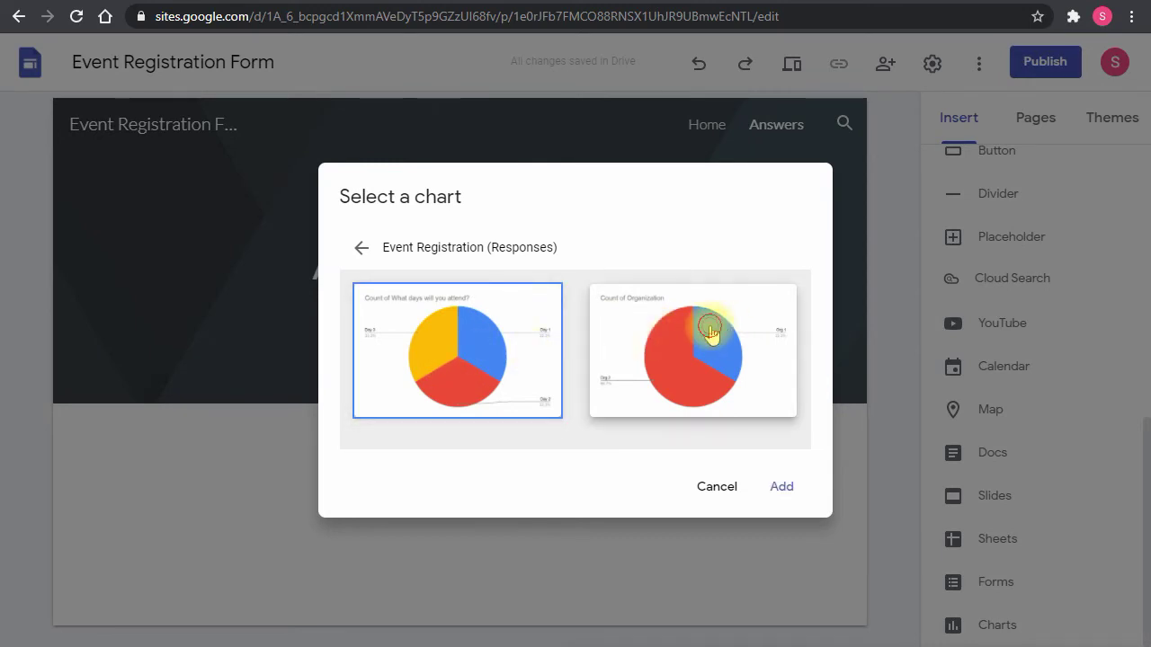
pyautogui.click(784, 487)
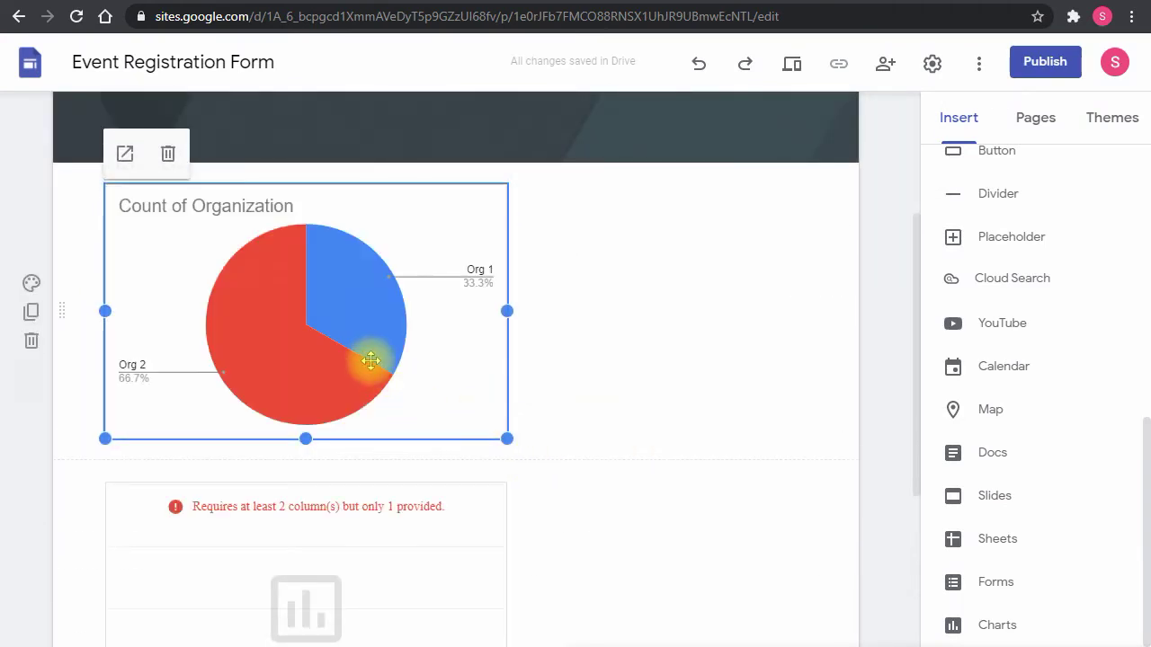
# Step: Narrow the Count of Organization chart and move the other chart beside it in the same row
pyautogui.click(506, 398)
pyautogui.moveTo(506, 398); pyautogui.dragTo(450, 398)
pyautogui.moveTo(314, 548); pyautogui.dragTo(563, 308)
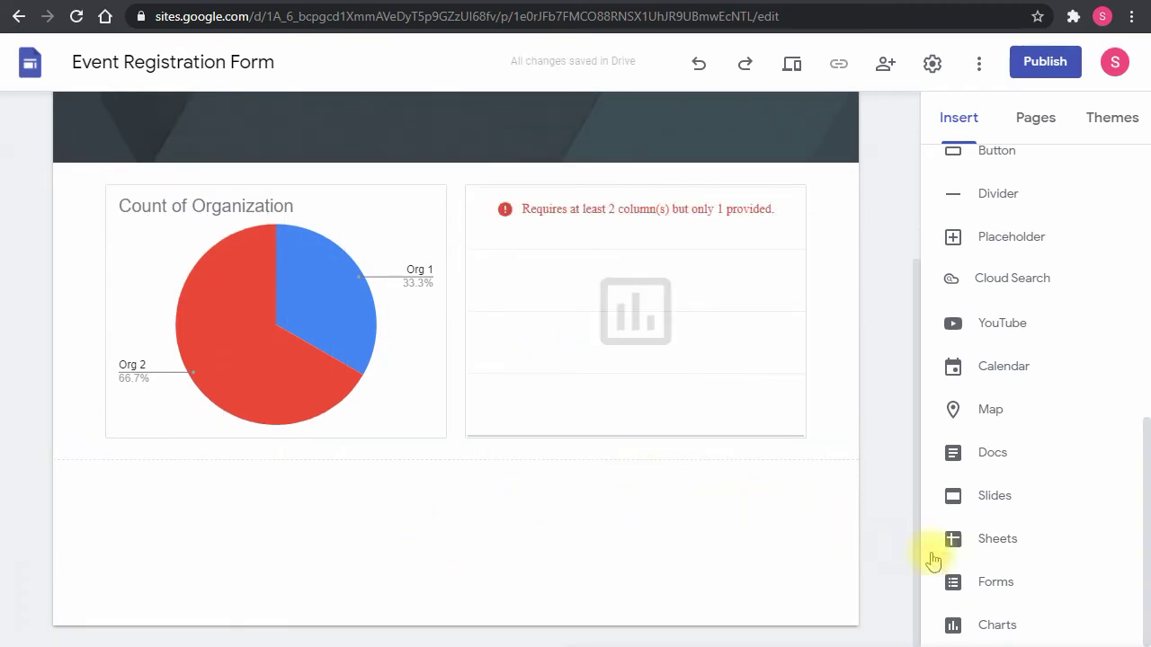
# Step: Insert the Event Registration (Responses) spreadsheet below the charts and extend its frame downward to make it taller
pyautogui.click(994, 542)
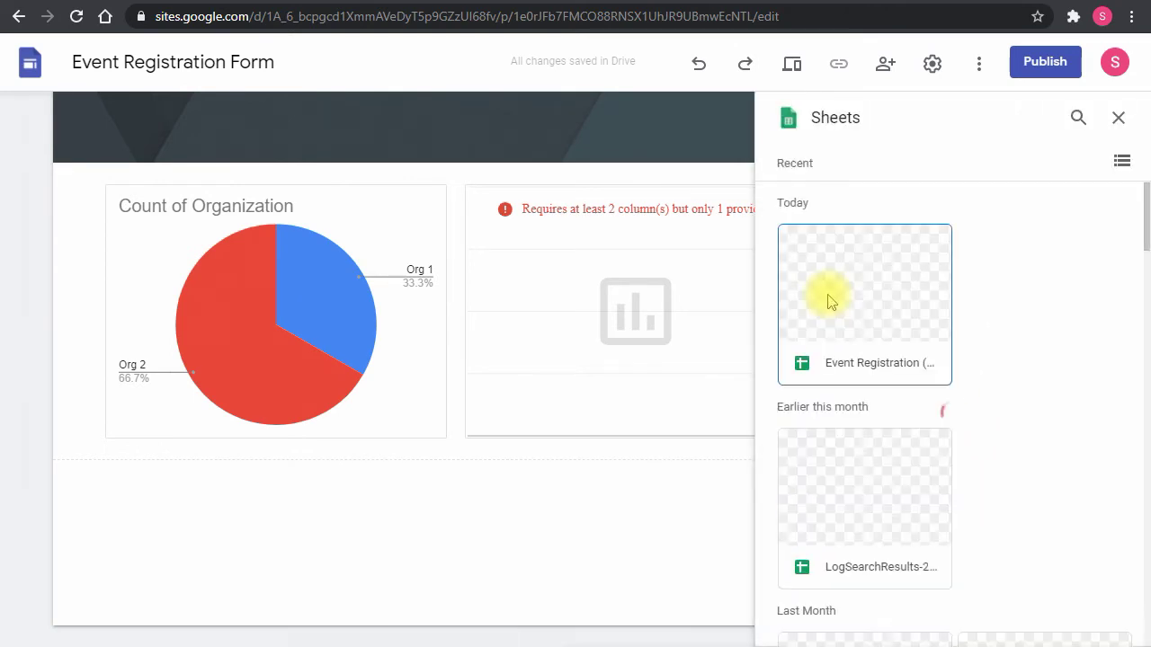
pyautogui.click(821, 288)
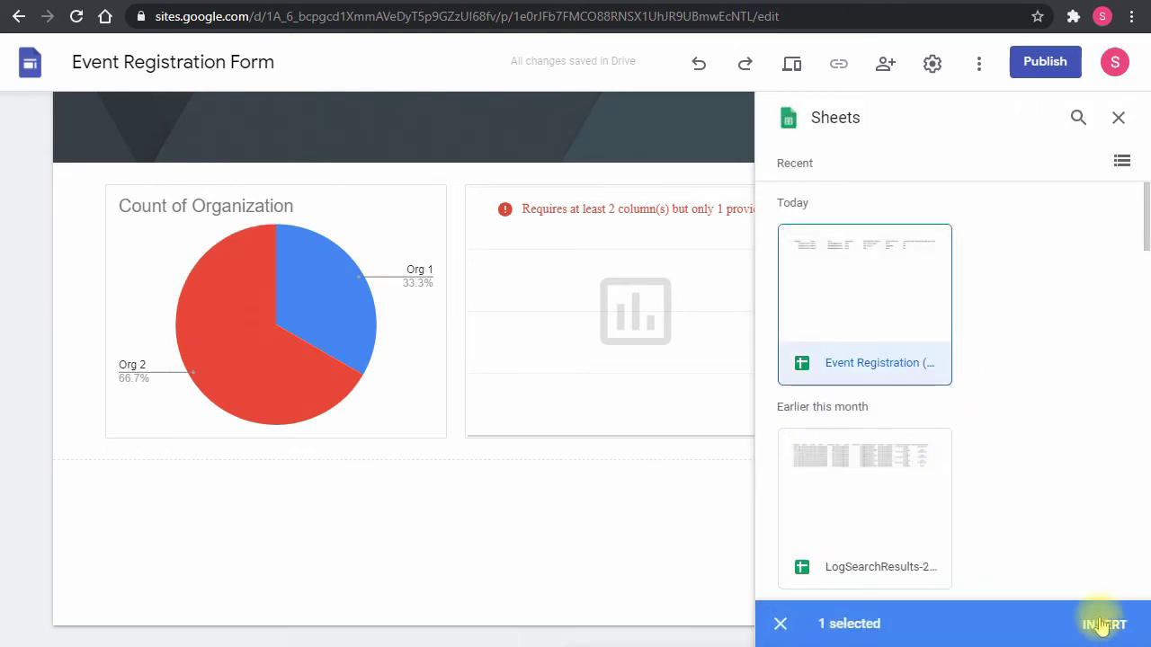
pyautogui.click(1104, 625)
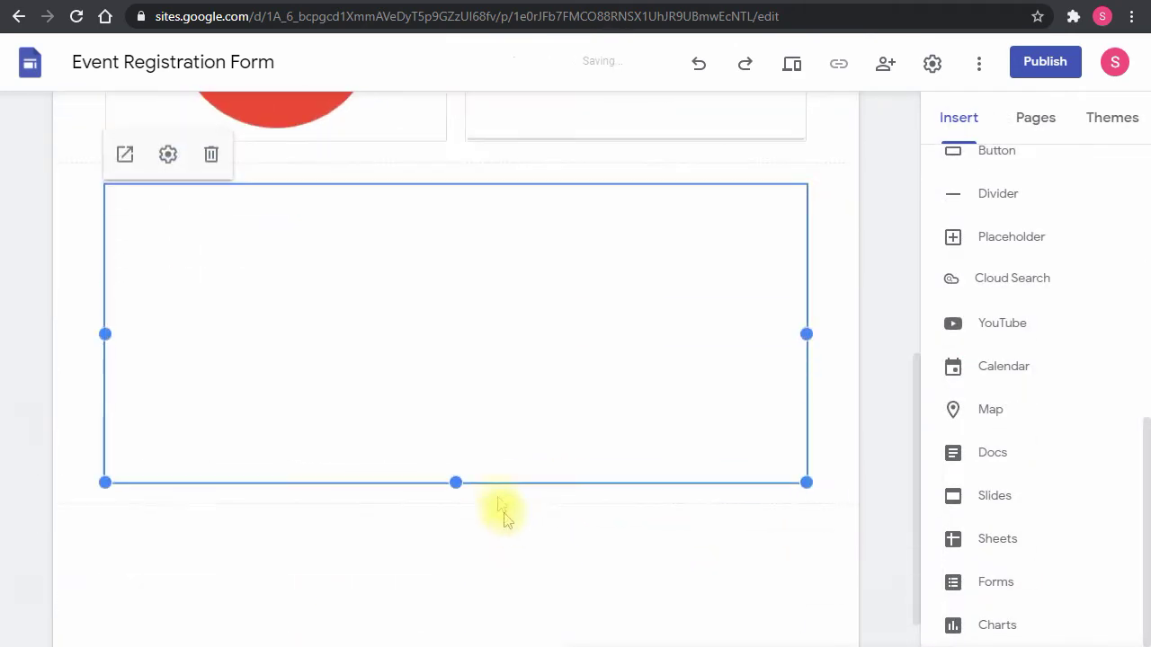
pyautogui.moveTo(457, 481); pyautogui.dragTo(450, 604)
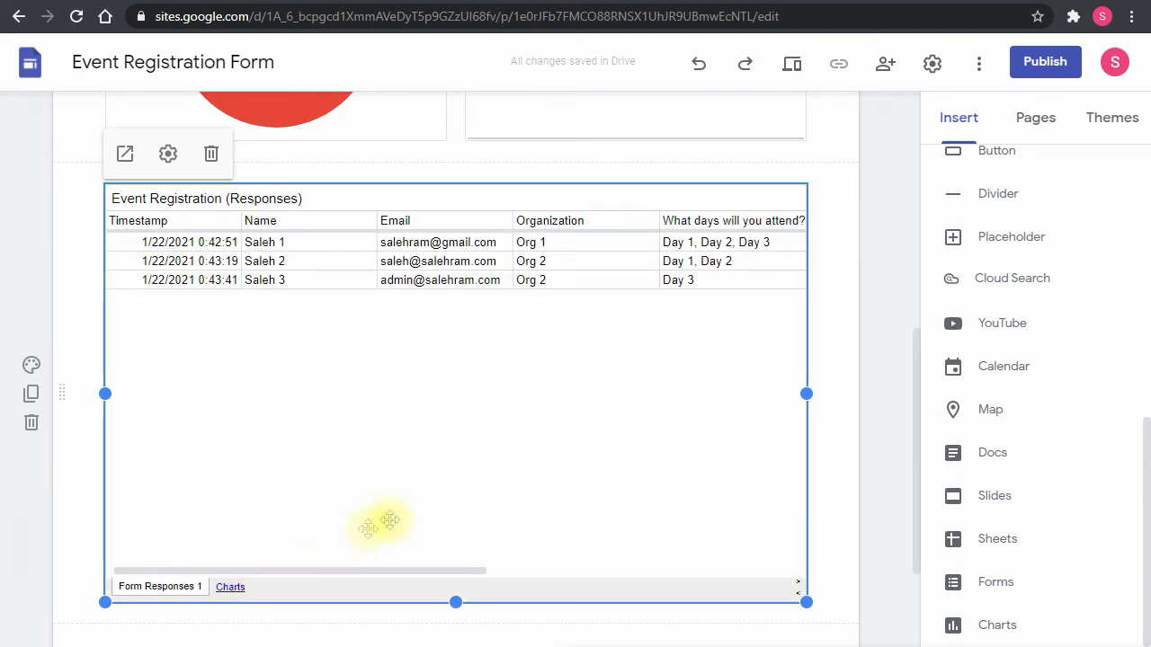
# Step: Preview the Answers page and examine its charts and the embedded response table
pyautogui.scroll(7, 581, 483)
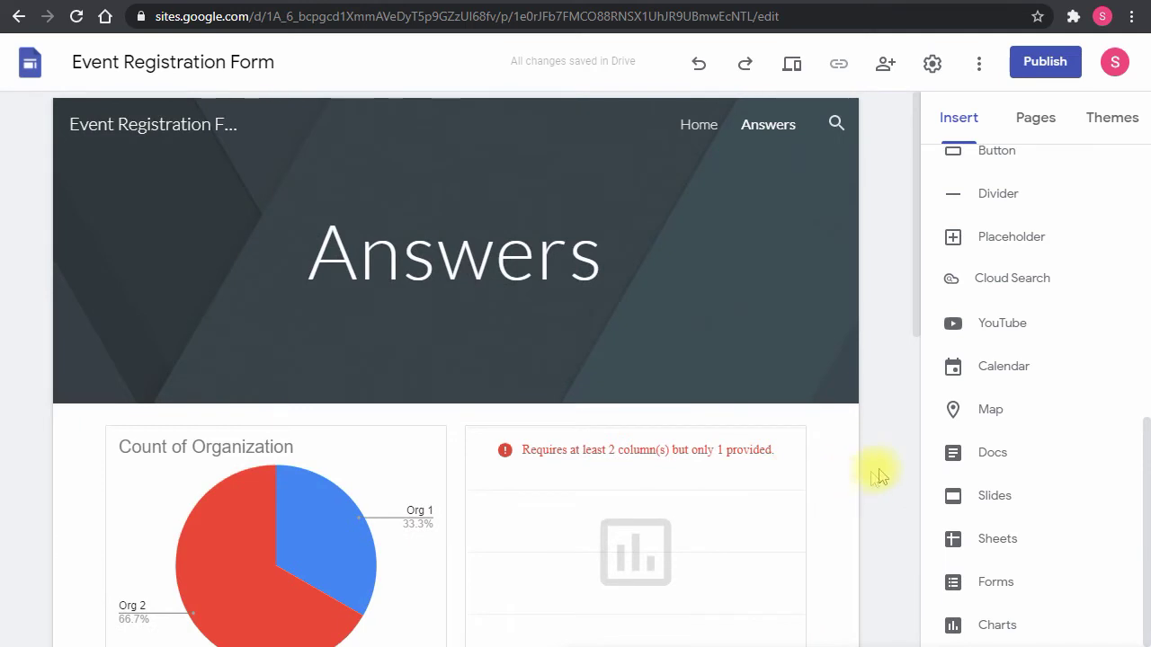
pyautogui.scroll(-1, 884, 472)
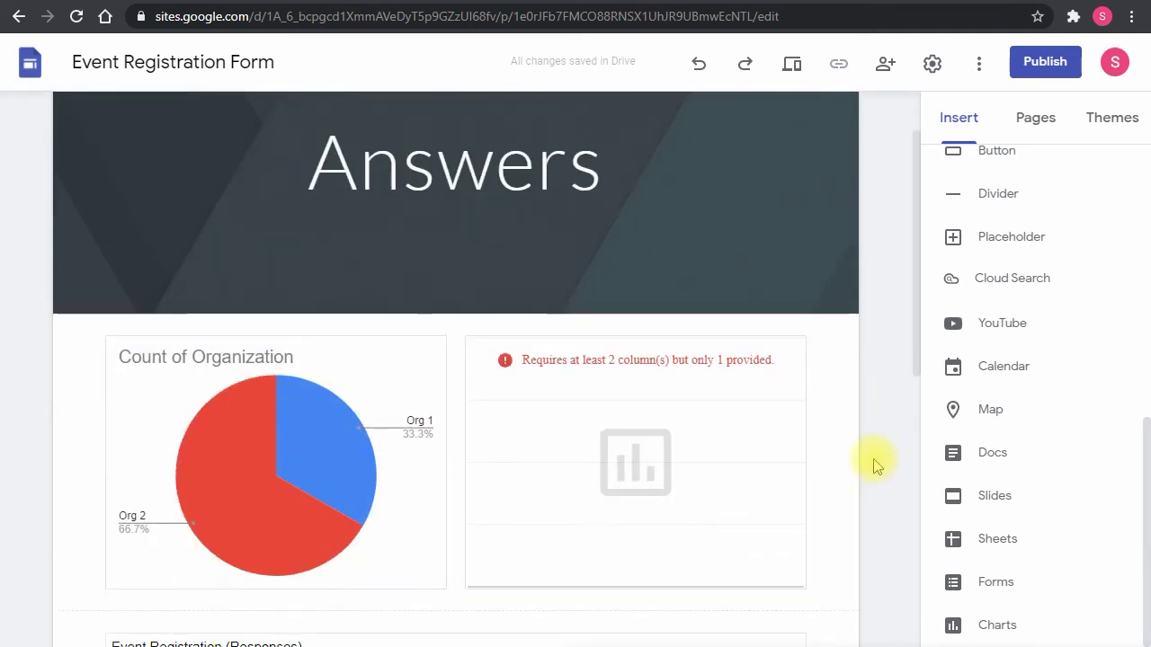
pyautogui.click(791, 64)
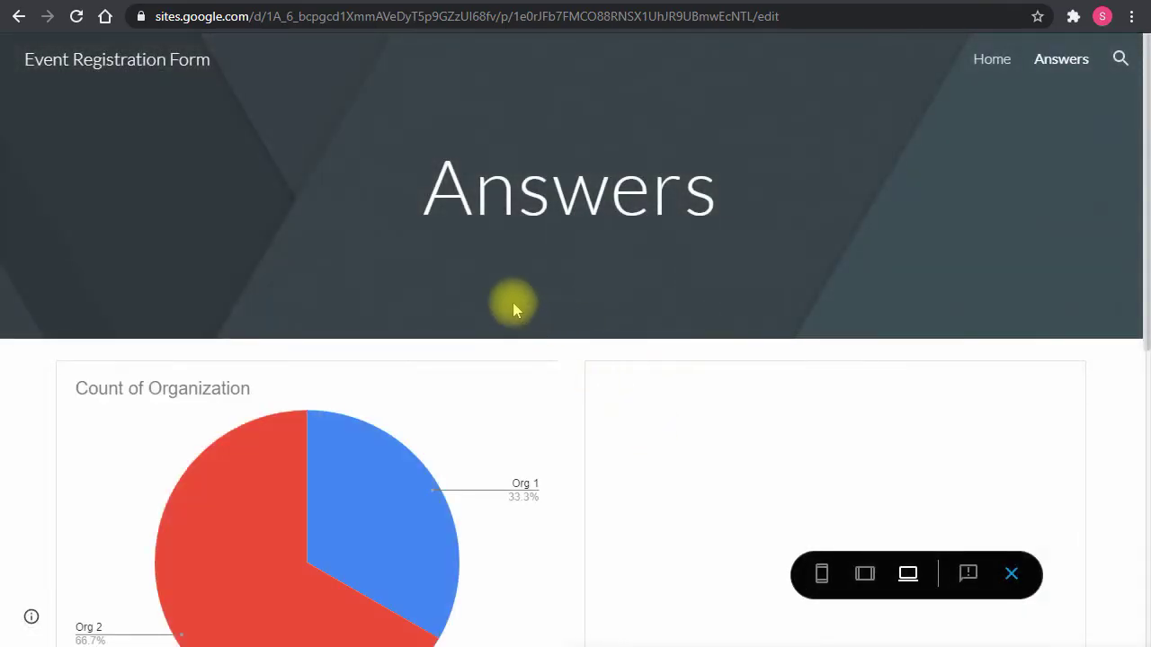
pyautogui.scroll(-5, 513, 302)
pyautogui.scroll(3, 637, 343)
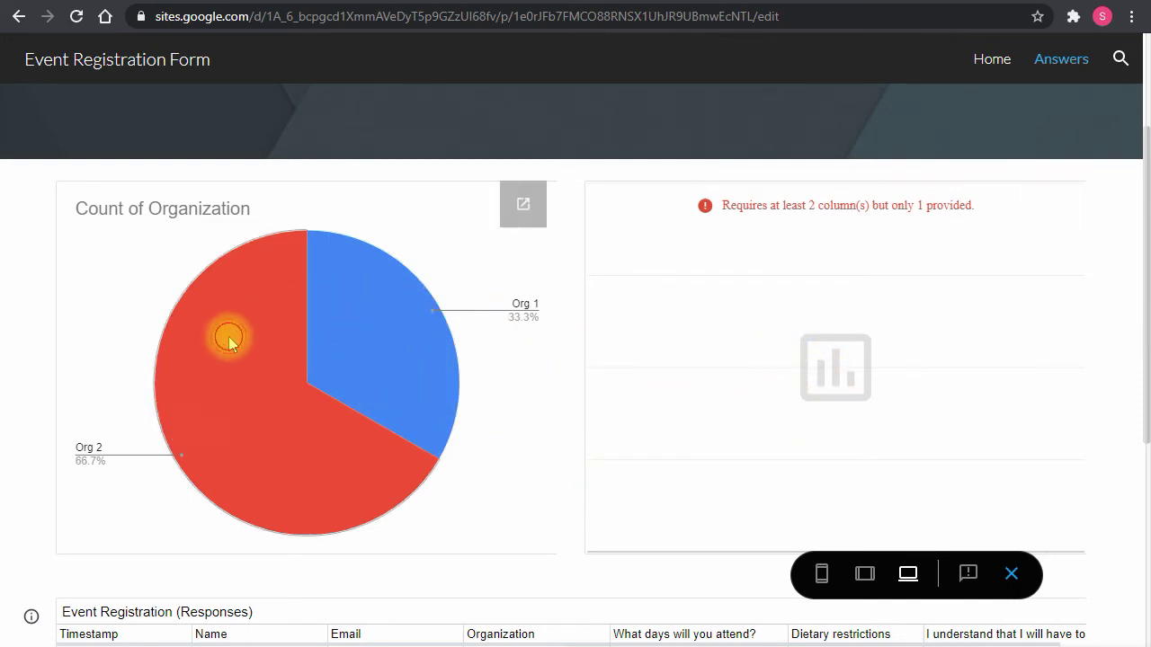
pyautogui.moveTo(228, 338)
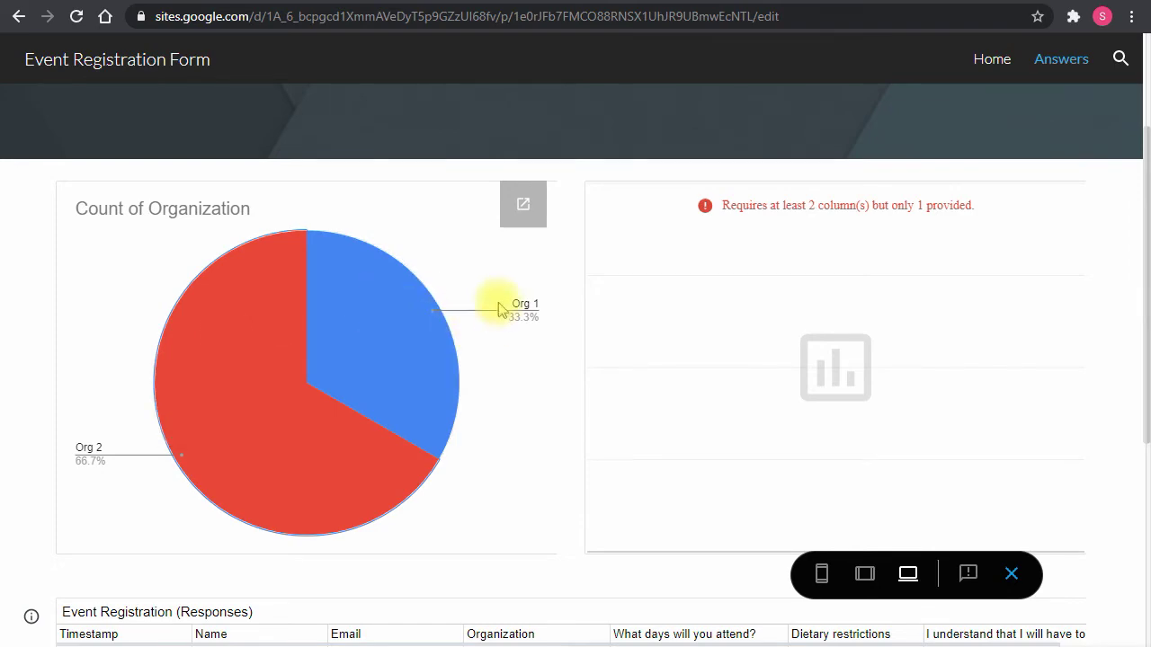
# Step: Check the Charts and Form Responses 1 sheets of the embedded spreadsheet in the Answers page preview, and close the preview
pyautogui.scroll(-5, 334, 416)
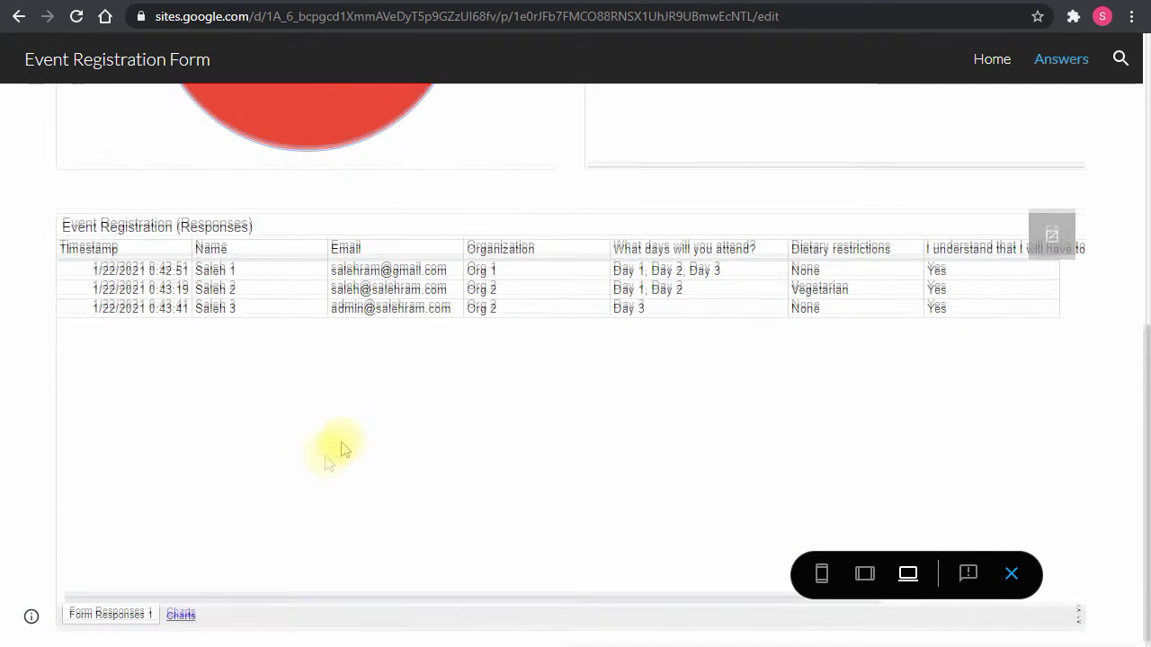
pyautogui.click(199, 612)
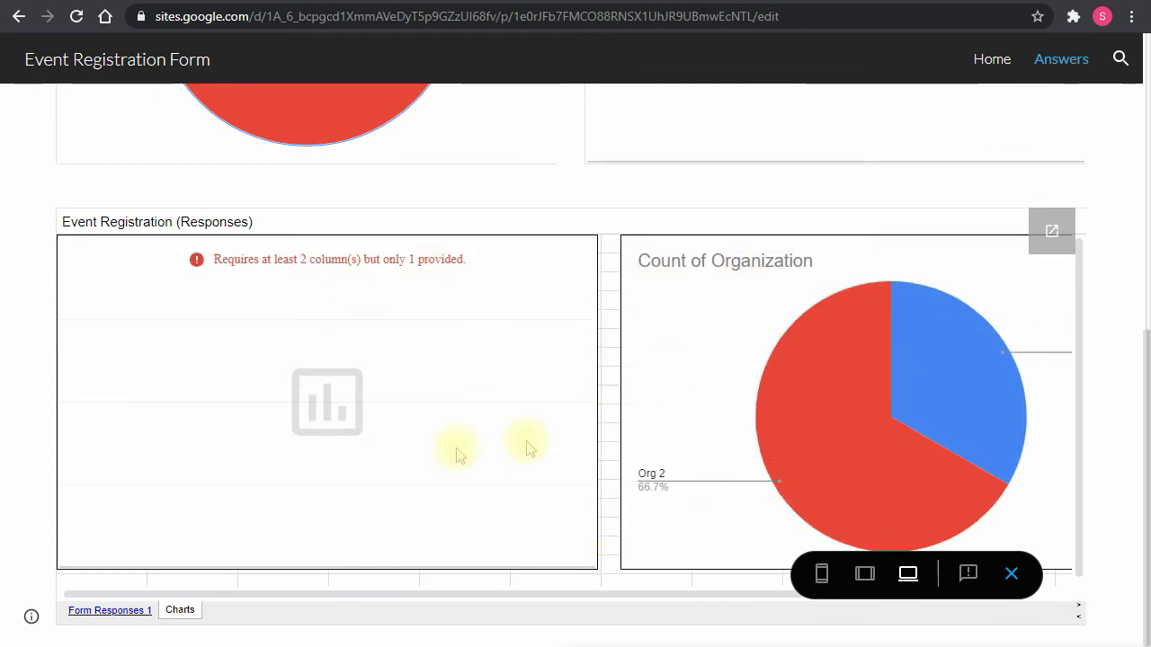
pyautogui.scroll(3, 455, 352)
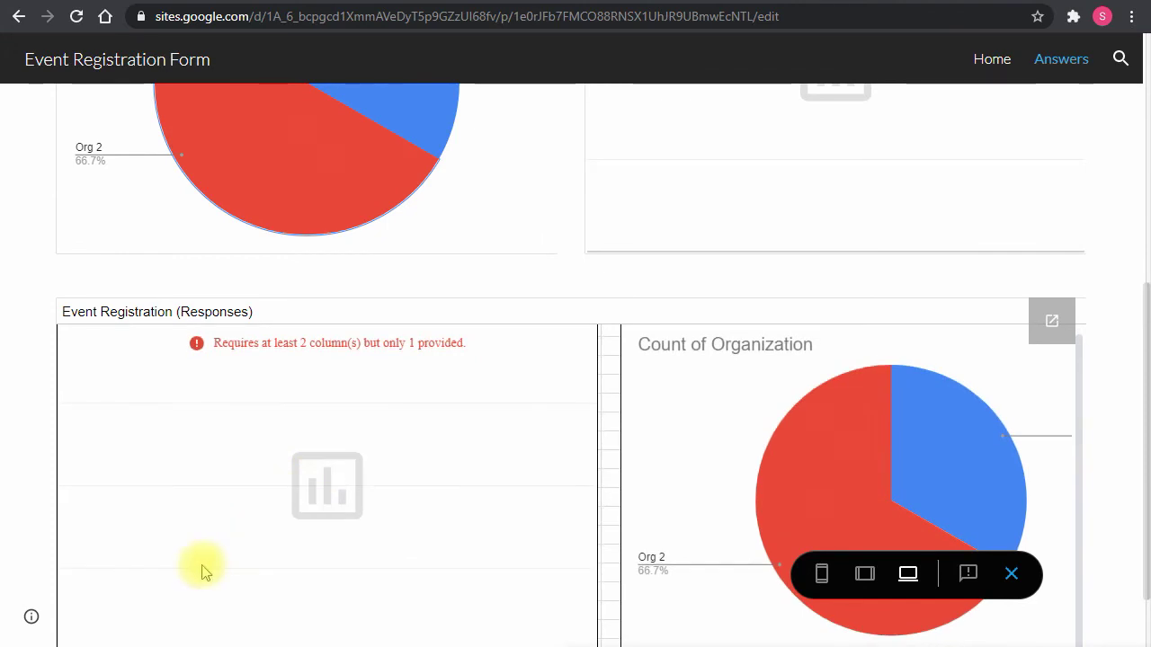
pyautogui.scroll(-3, 144, 580)
pyautogui.click(109, 610)
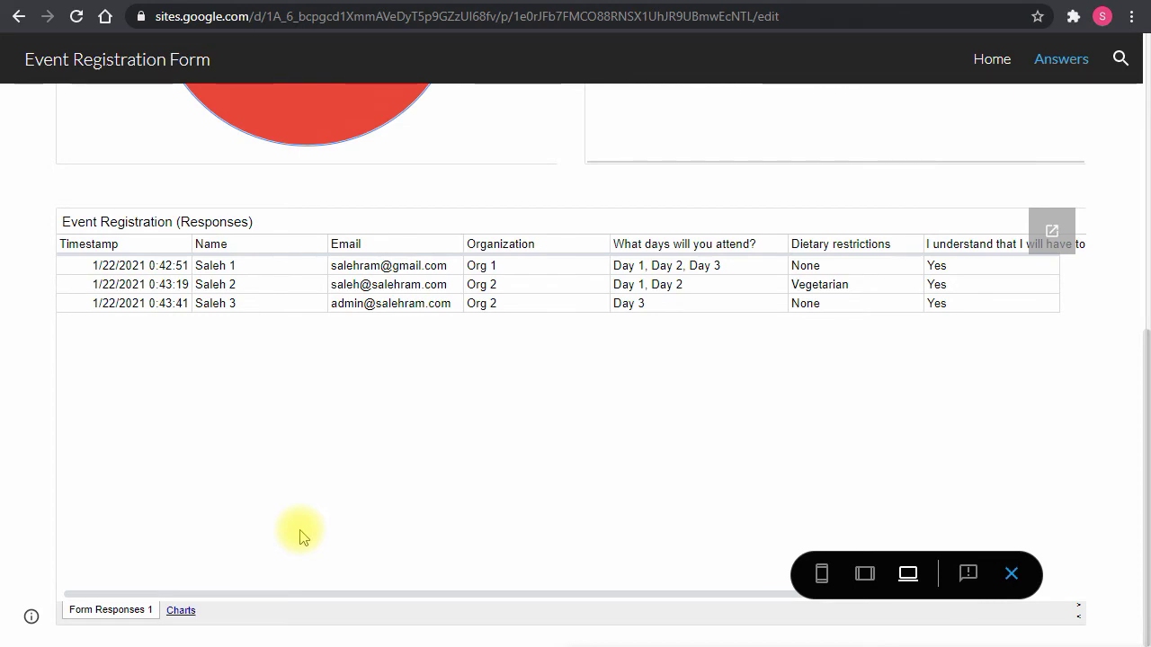
pyautogui.scroll(5, 441, 391)
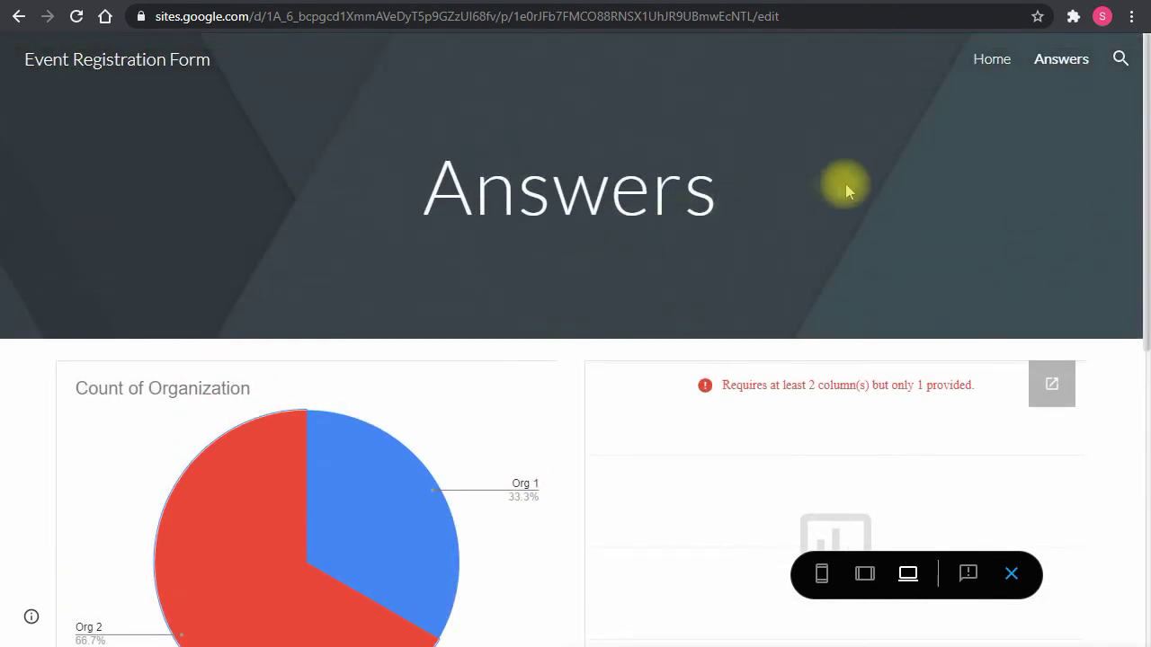
pyautogui.click(1011, 575)
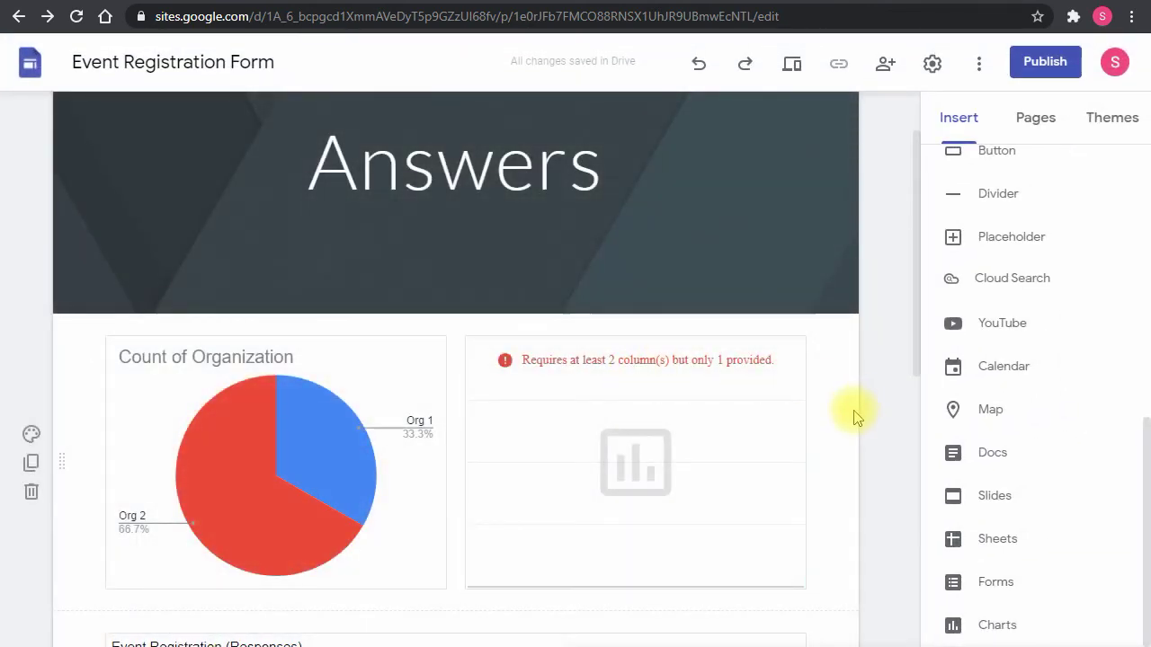
# Step: Publish the site at the web address eventregistrationform with the published site's access set to Public
pyautogui.click(1041, 66)
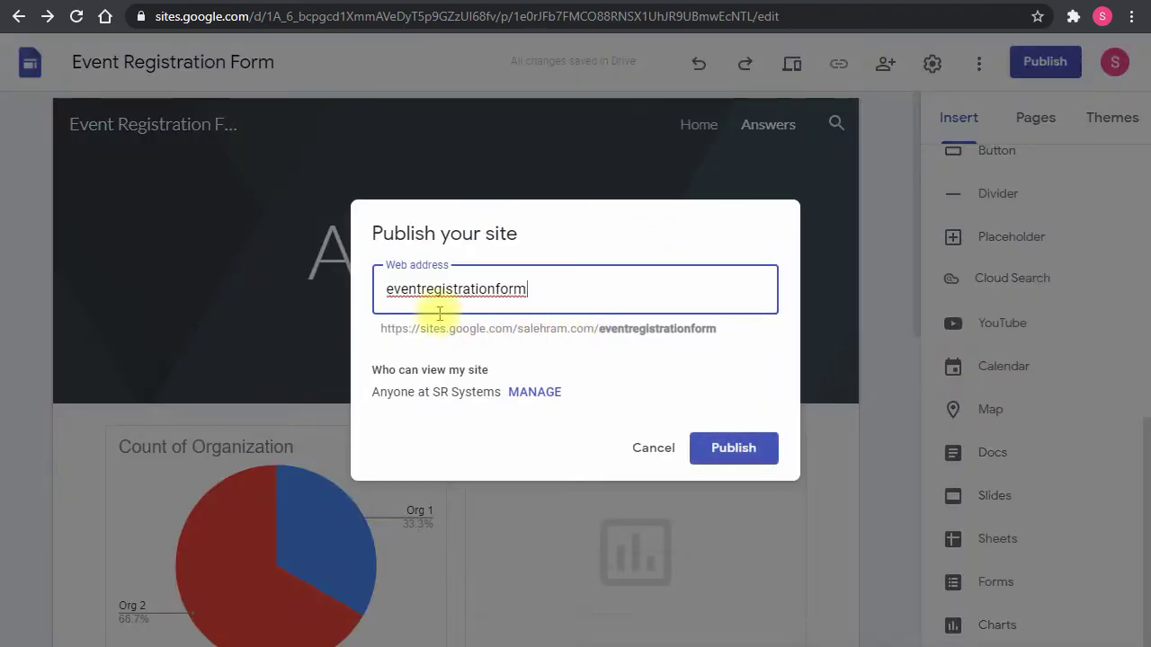
pyautogui.moveTo(569, 291); pyautogui.dragTo(341, 303)
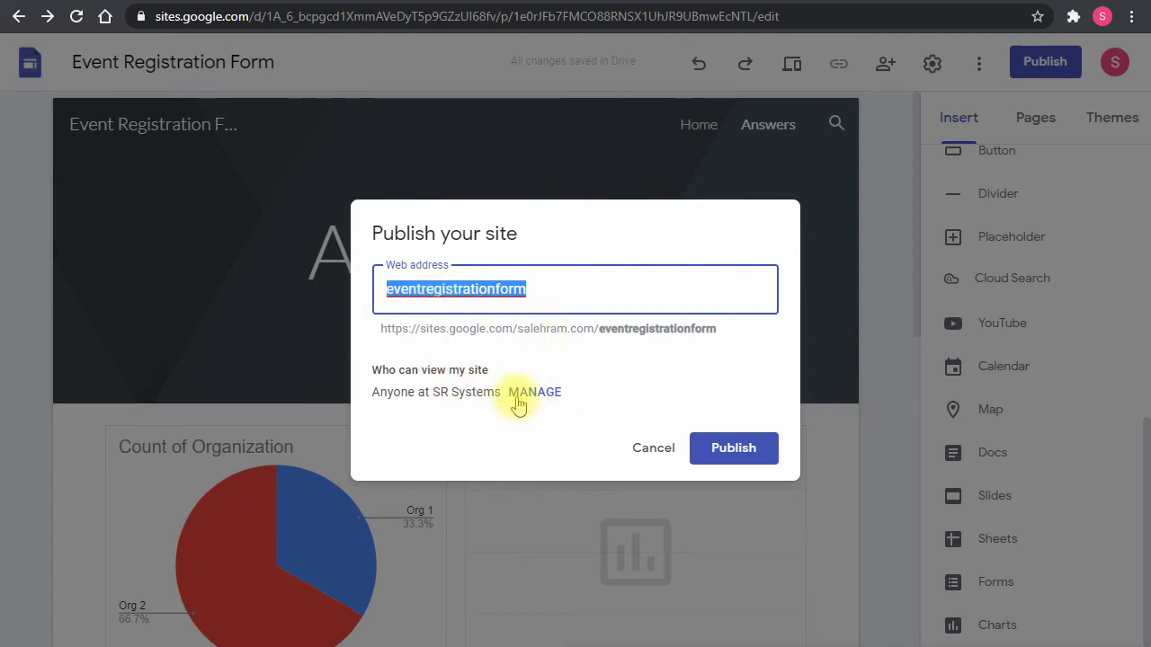
pyautogui.moveTo(376, 405); pyautogui.dragTo(563, 396)
pyautogui.click(465, 394)
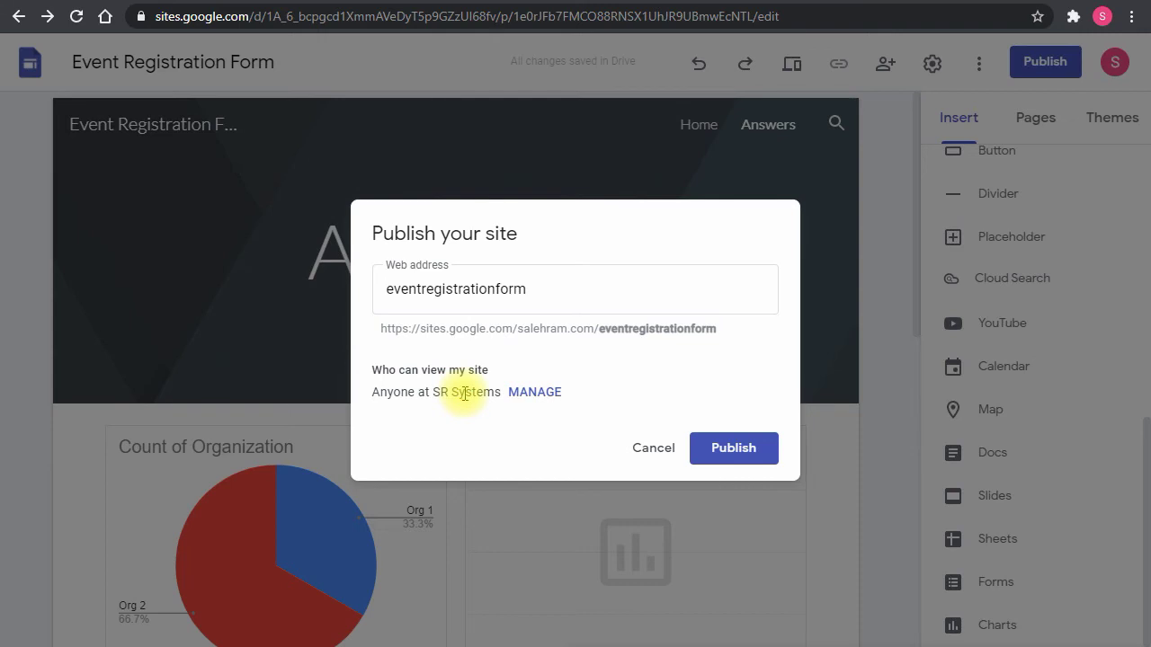
pyautogui.click(532, 393)
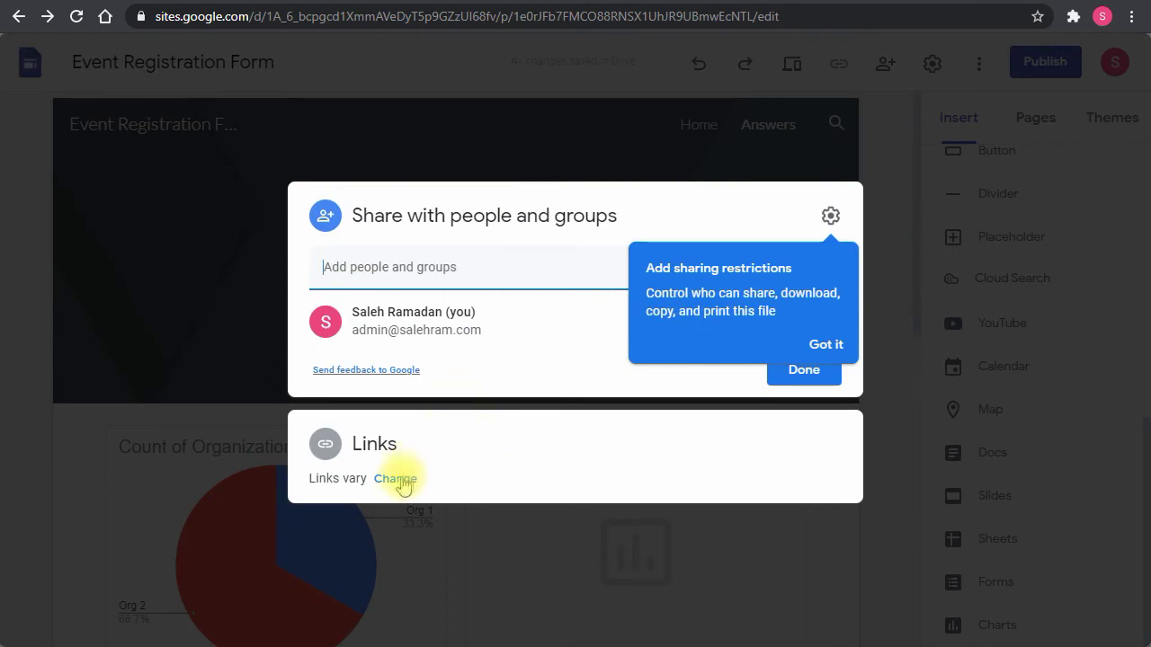
pyautogui.click(397, 479)
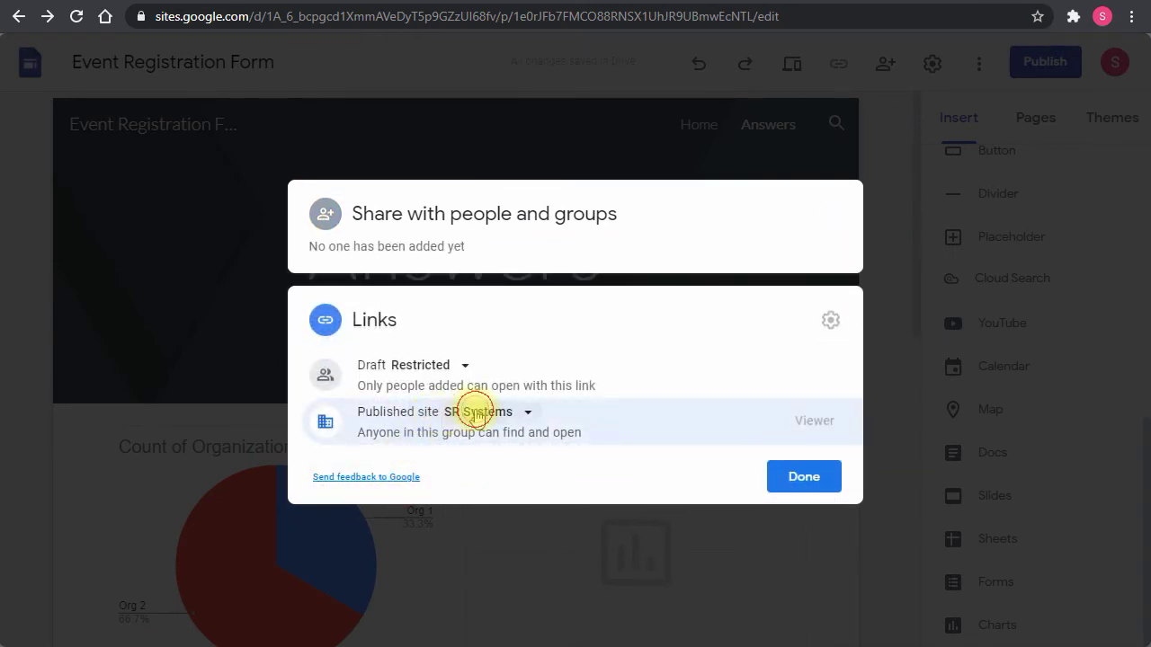
pyautogui.click(477, 412)
pyautogui.click(490, 312)
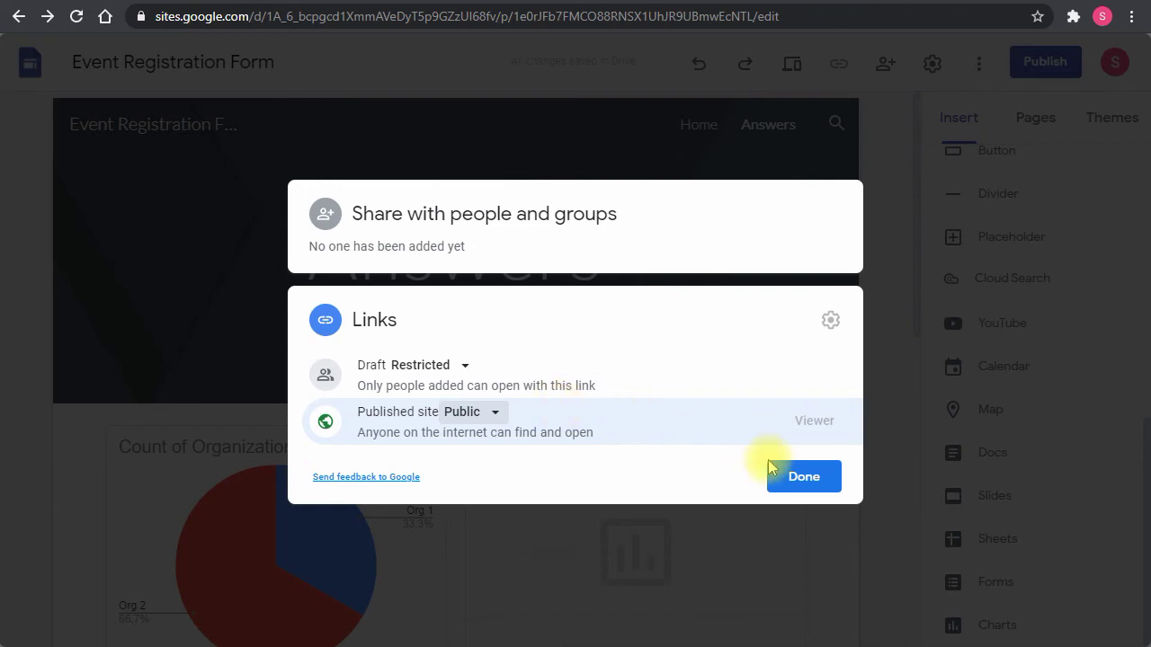
pyautogui.click(796, 483)
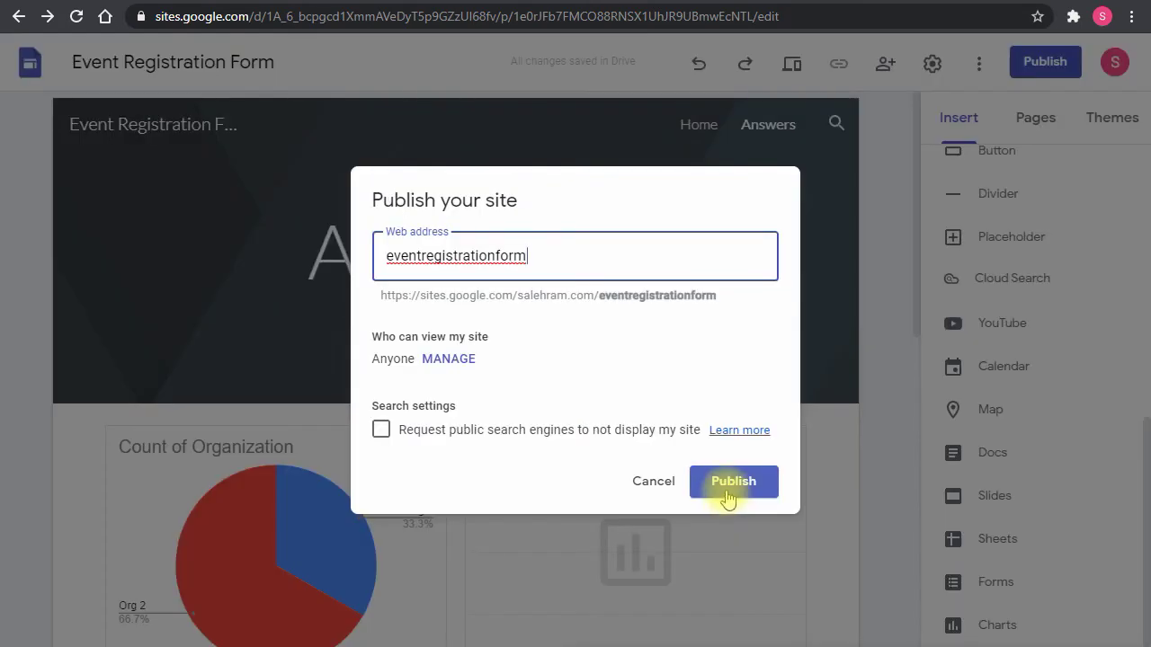
pyautogui.click(724, 487)
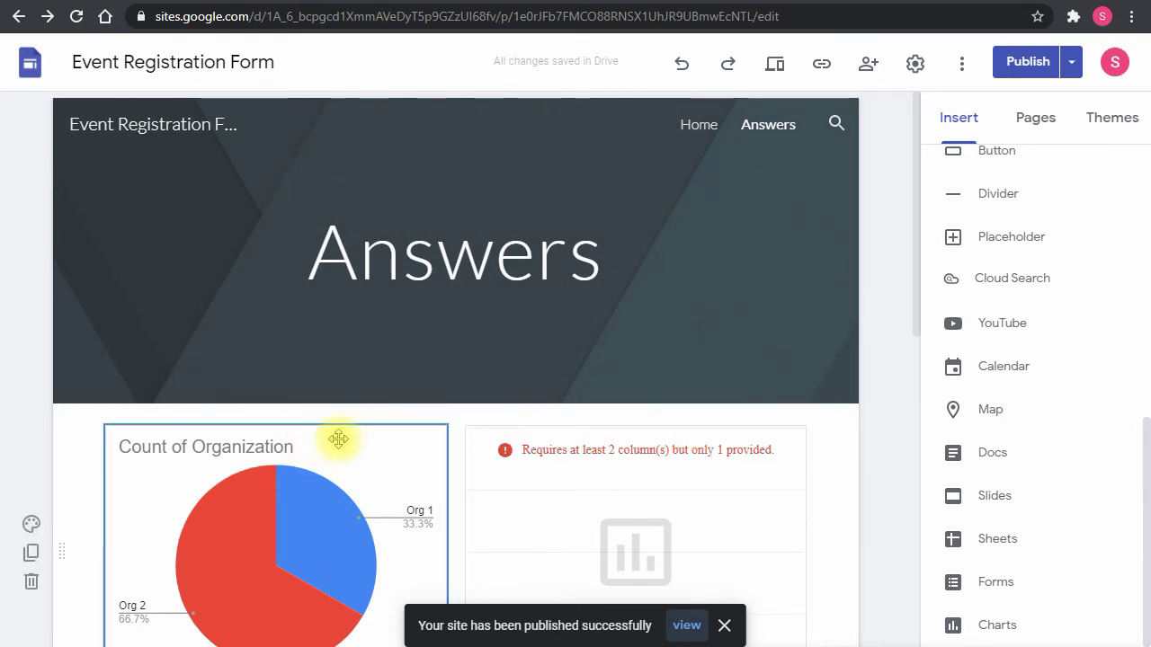
# Step: Review the site's publish settings for web address, search engines and change review, and close them without changes
pyautogui.click(1070, 61)
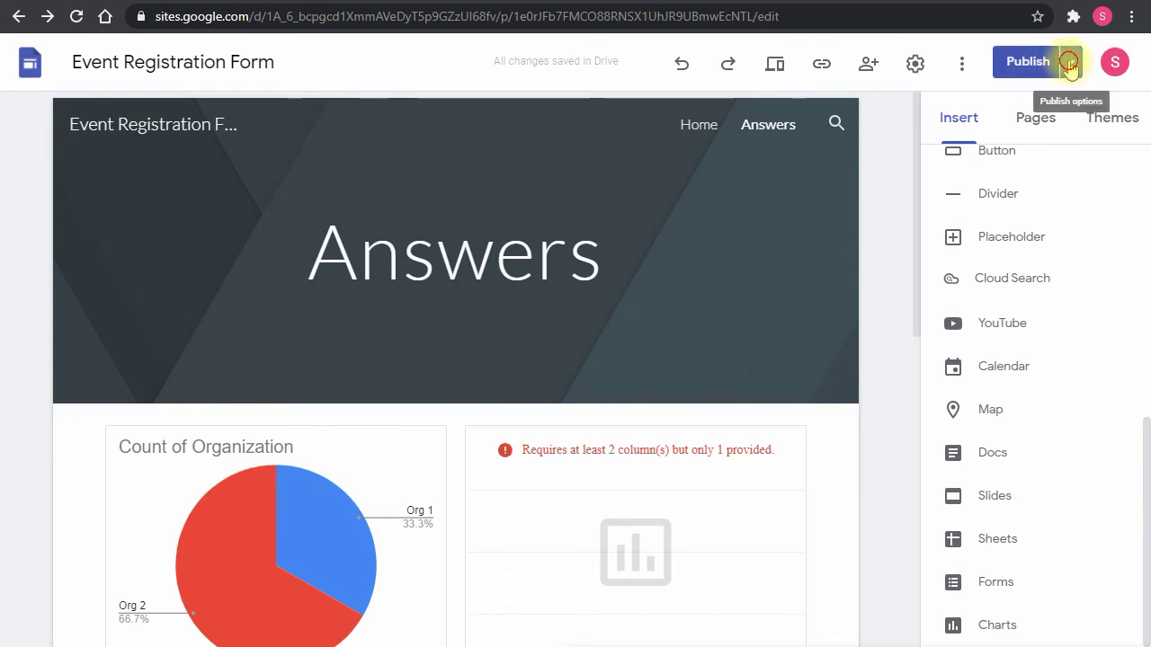
pyautogui.click(1070, 59)
pyautogui.click(982, 100)
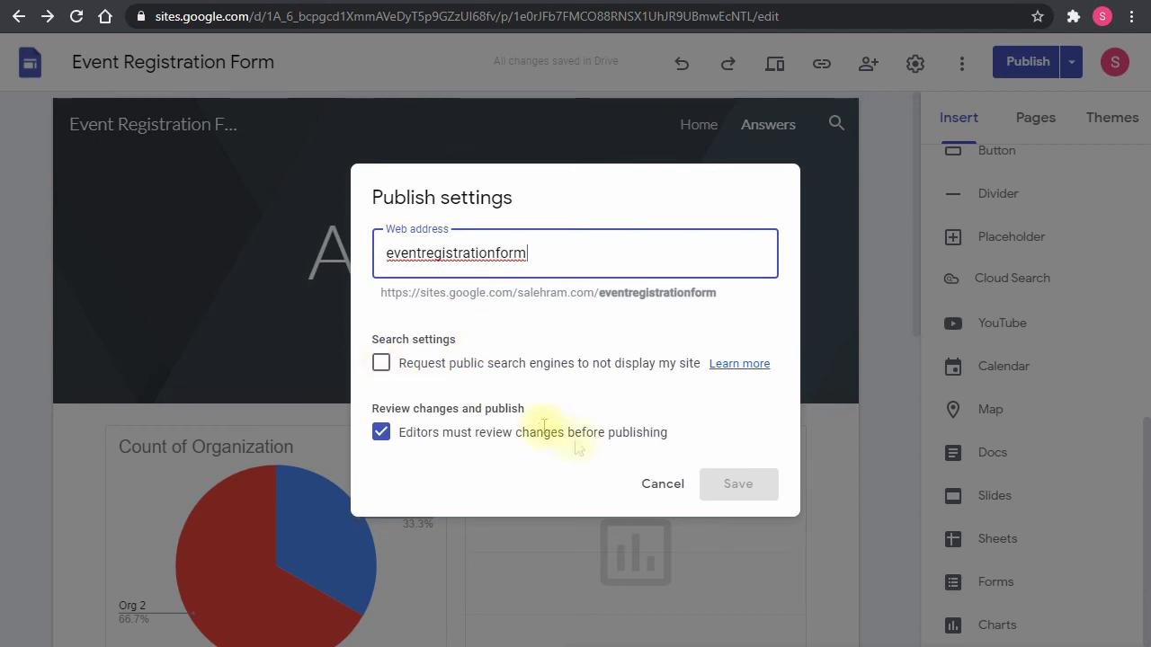
pyautogui.click(663, 490)
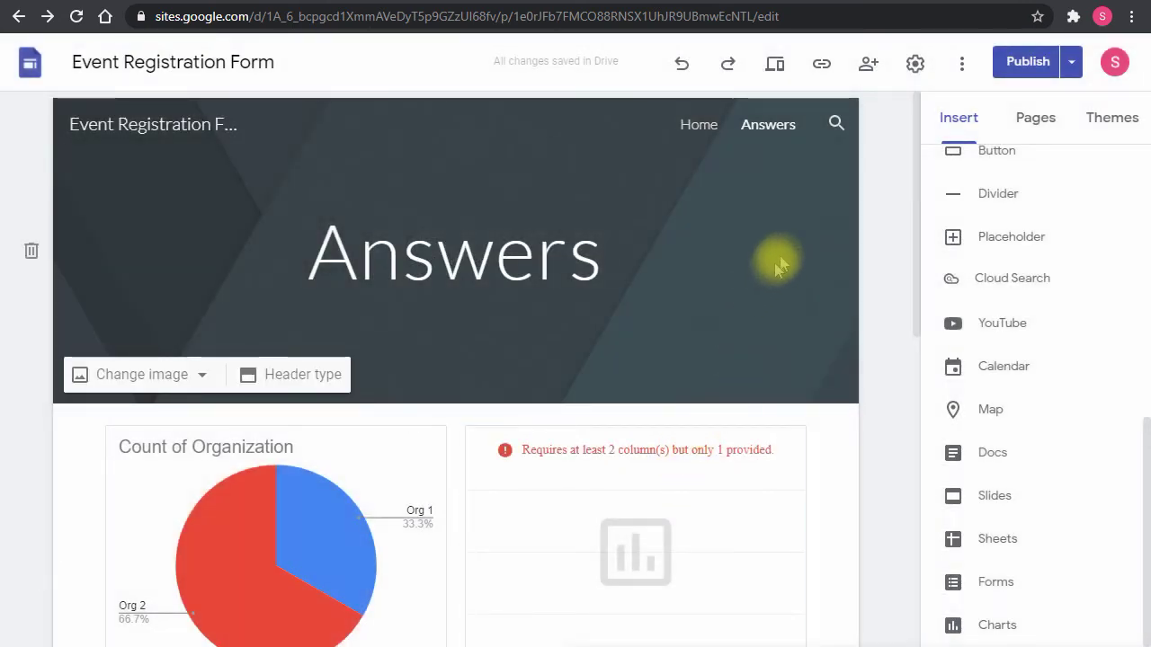
# Step: Copy the published site link and open it in a new browser tab
pyautogui.click(821, 63)
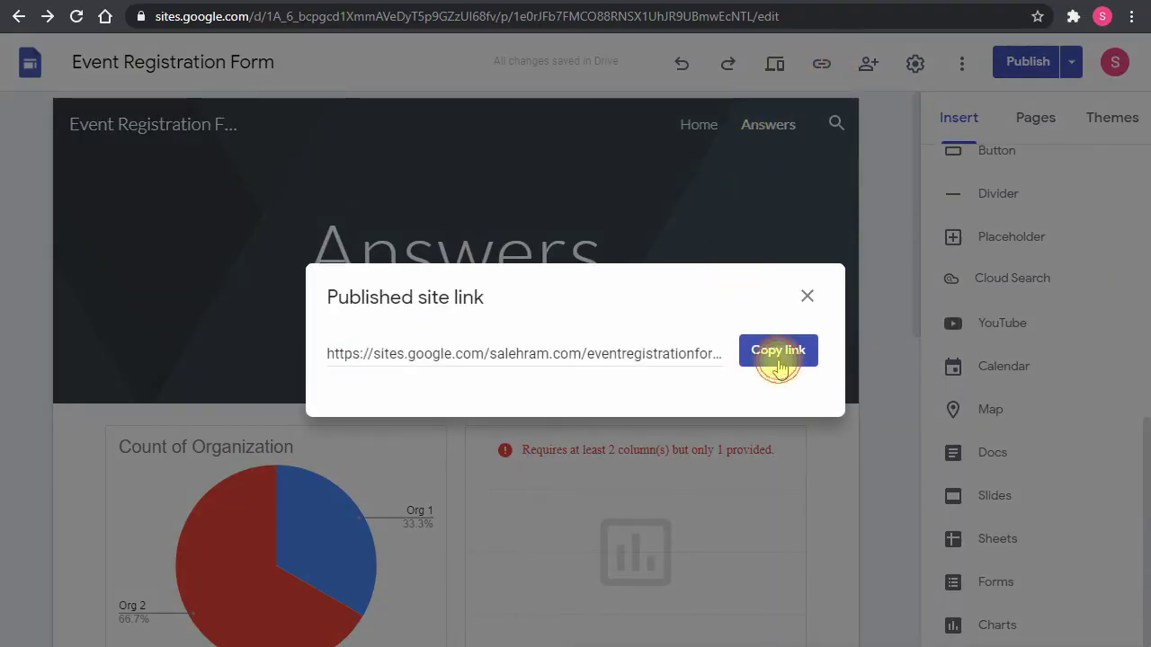
pyautogui.click(779, 360)
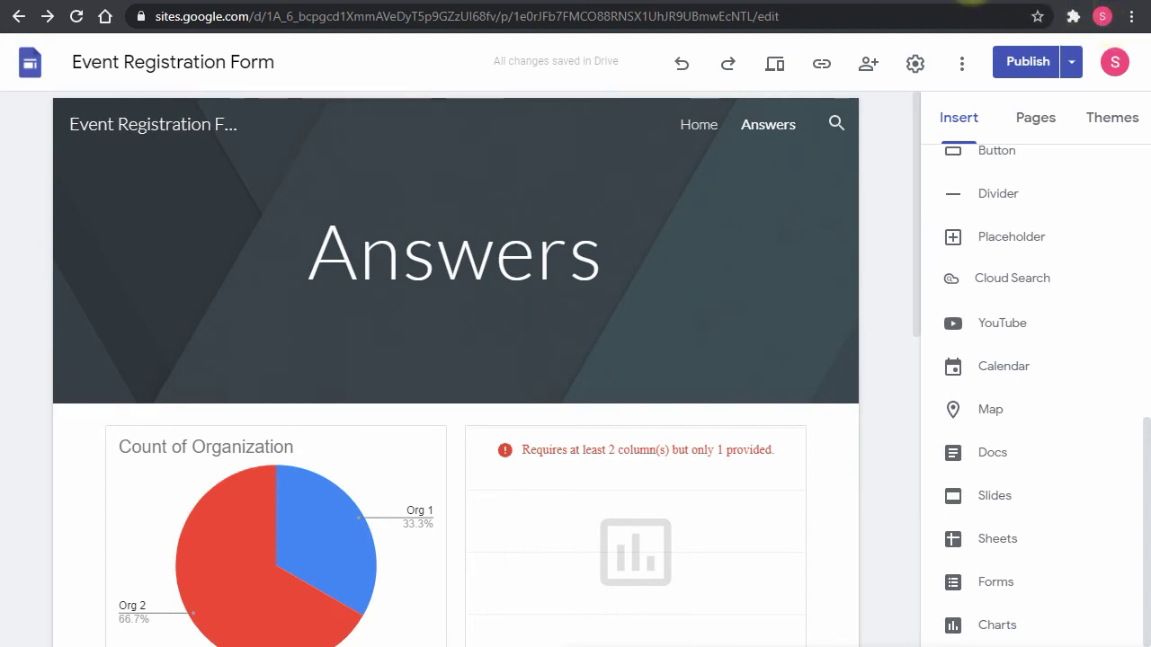
pyautogui.hotkey('ctrl', 't')
pyautogui.hotkey('ctrl', 'v')
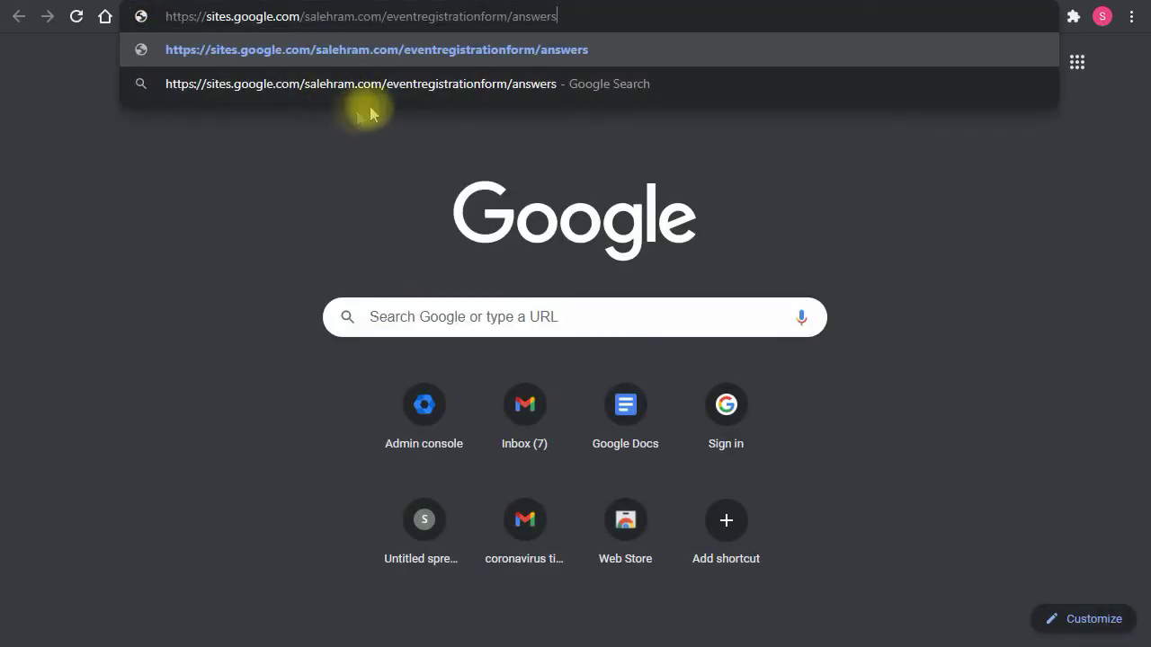
pyautogui.press('Return')
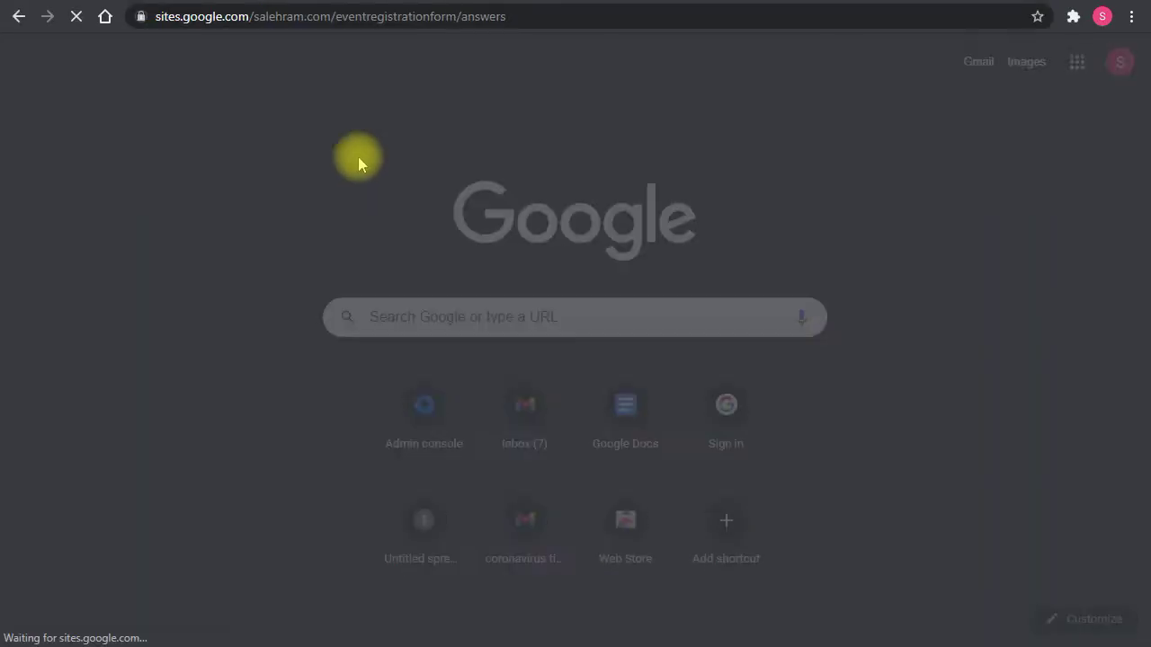
# Step: Look through the published Answers page and go to the published Home page
pyautogui.scroll(-5, 540, 221)
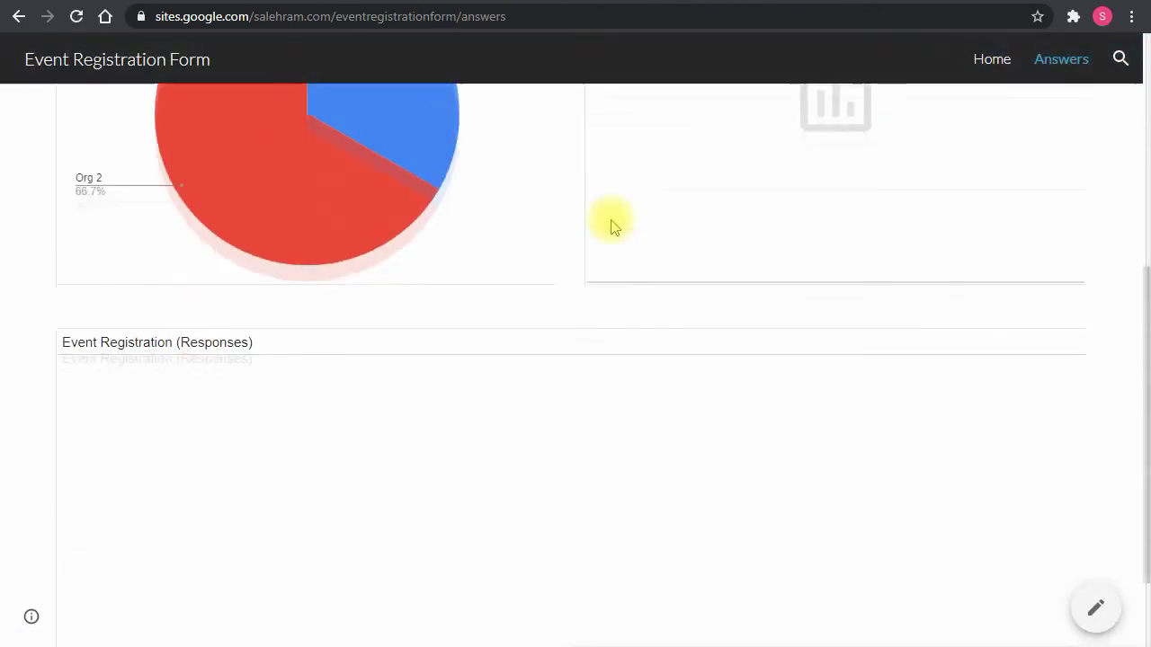
pyautogui.scroll(5, 619, 216)
pyautogui.click(989, 58)
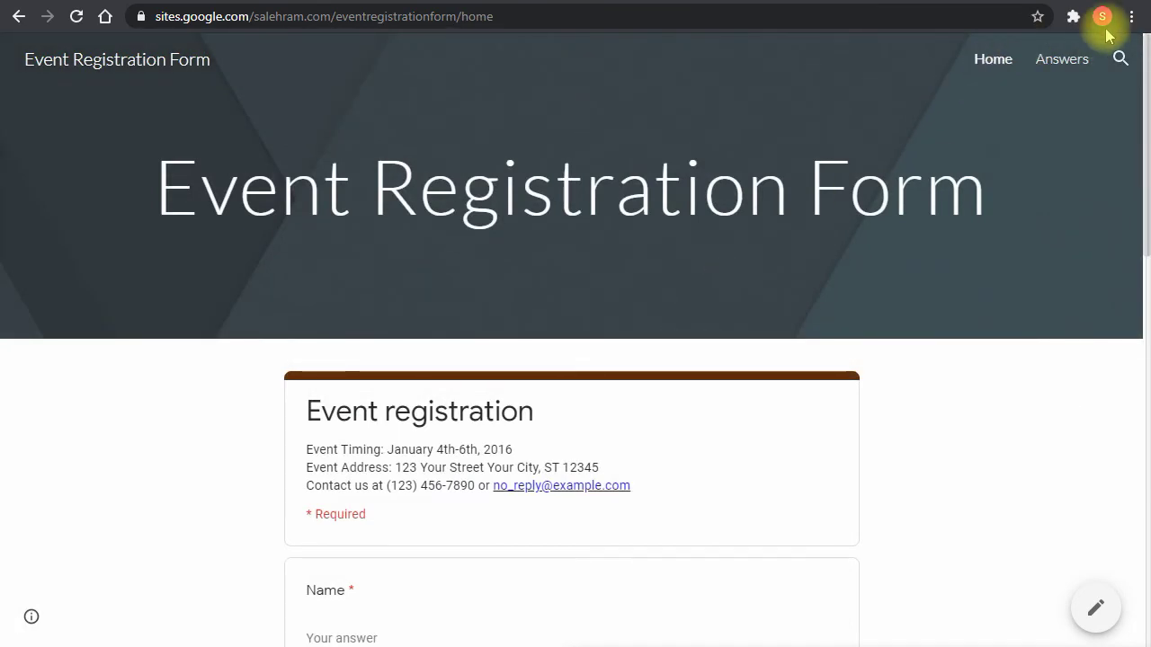
# Step: Open the copied published site link in a new incognito window
pyautogui.click(1135, 16)
pyautogui.click(1002, 84)
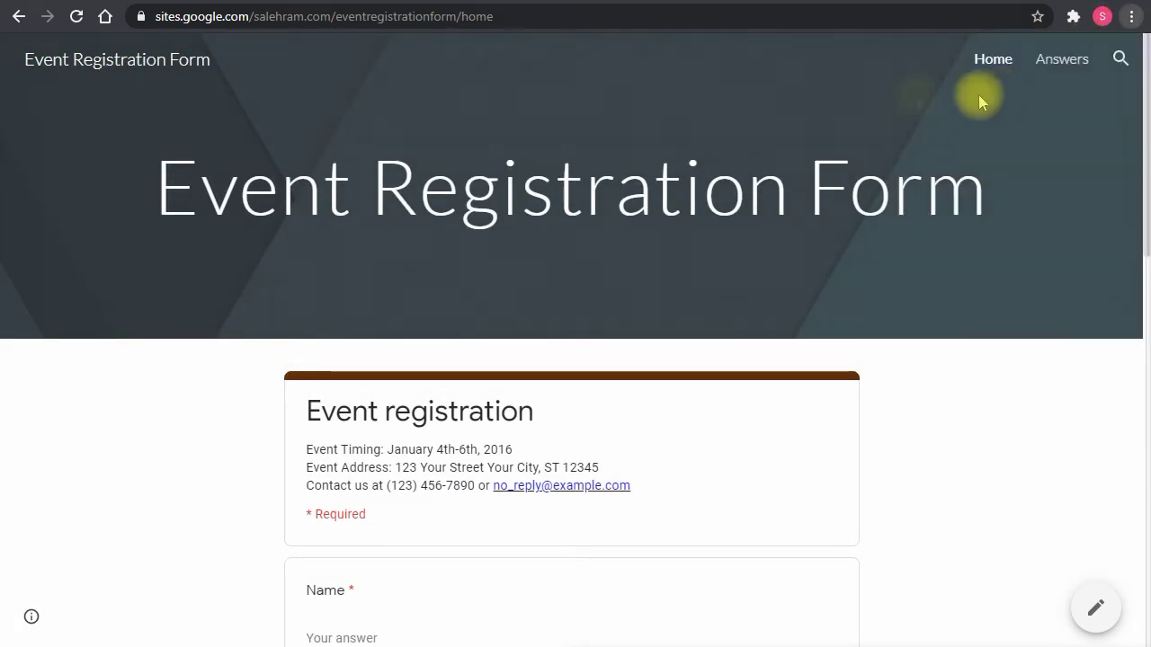
pyautogui.hotkey('ctrl', 'v')
pyautogui.press('Return')
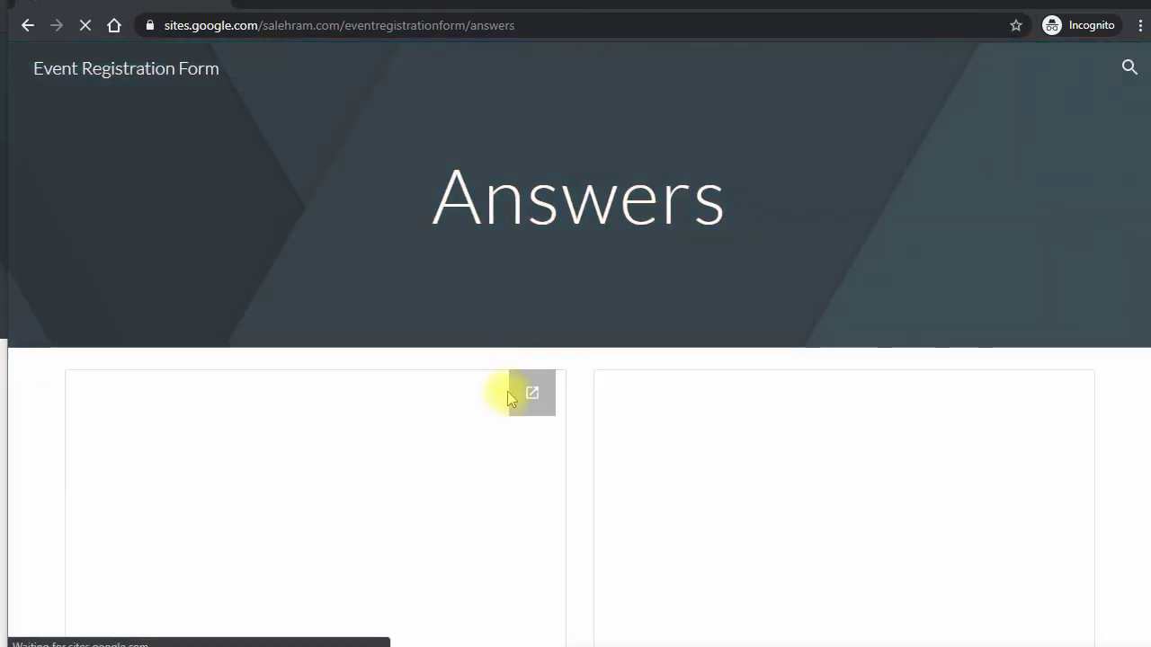
# Step: Examine how the published Answers and Home pages display their embedded charts, spreadsheet and form to a signed-out visitor
pyautogui.scroll(-6, 650, 426)
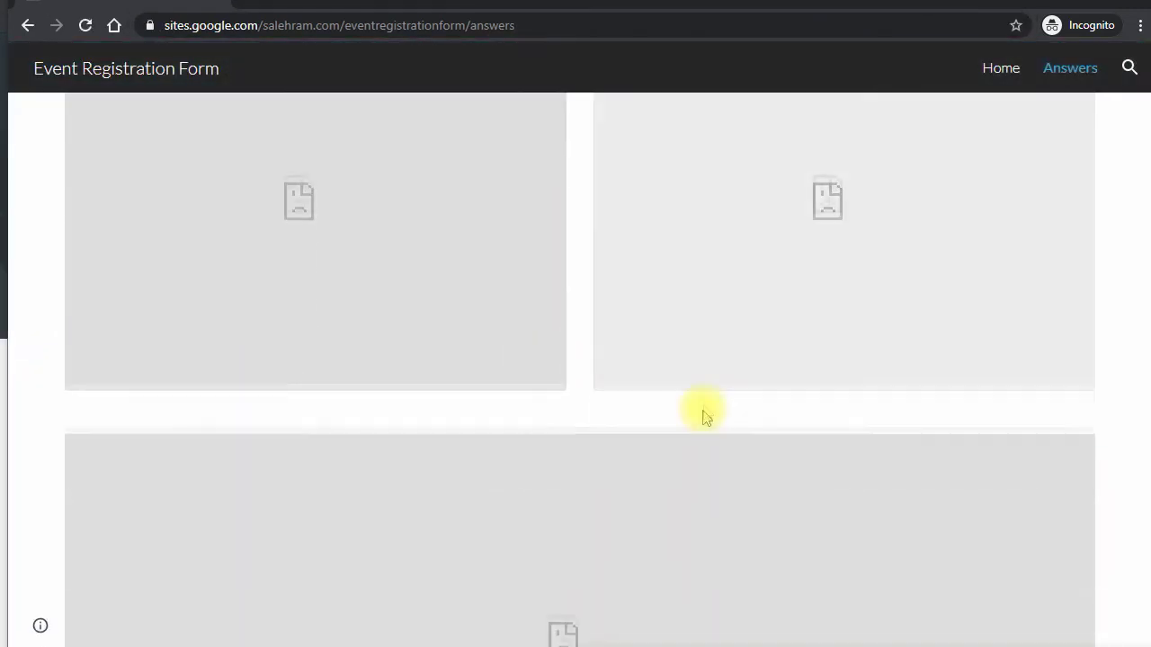
pyautogui.scroll(-1, 571, 404)
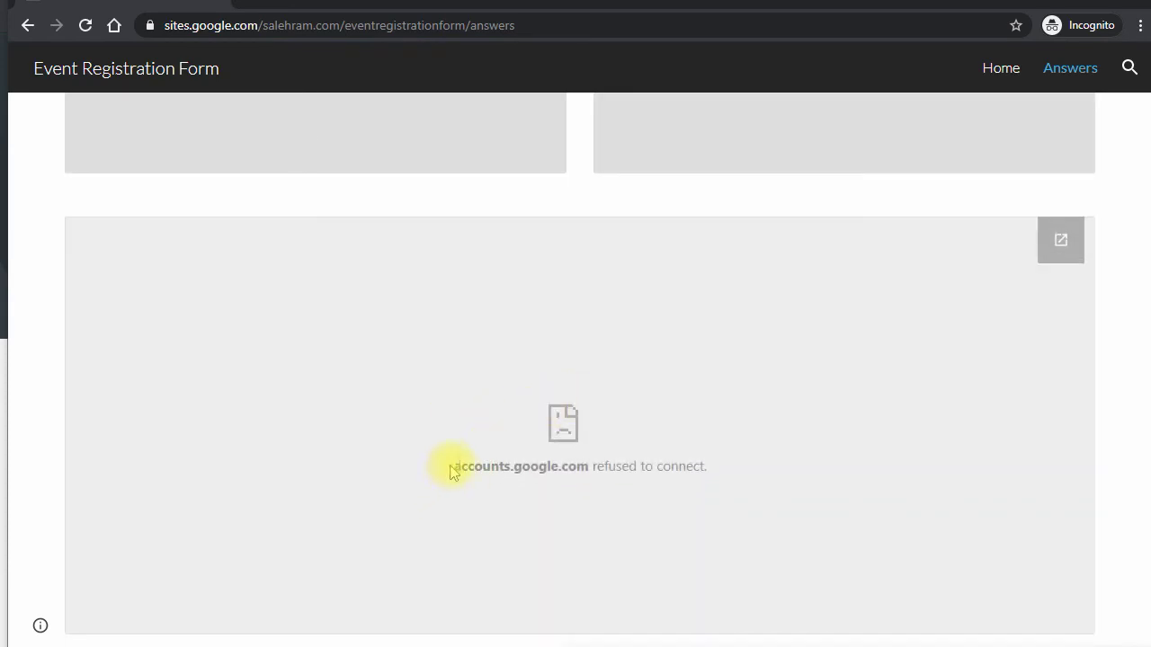
pyautogui.scroll(7, 693, 459)
pyautogui.click(989, 68)
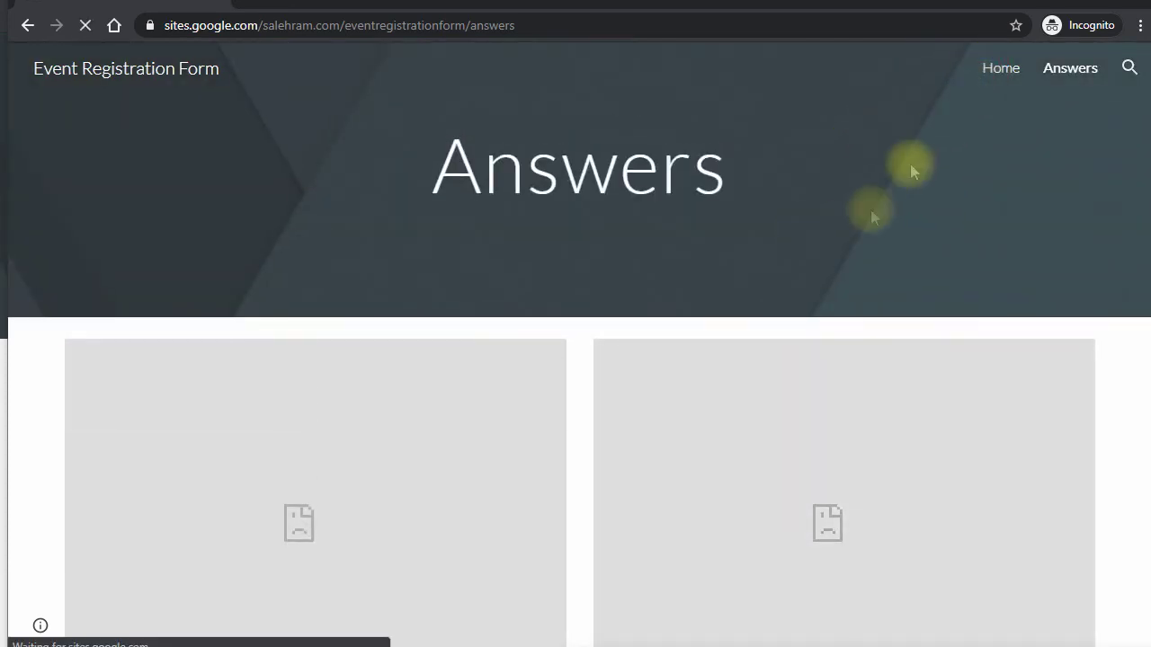
pyautogui.scroll(-3, 707, 330)
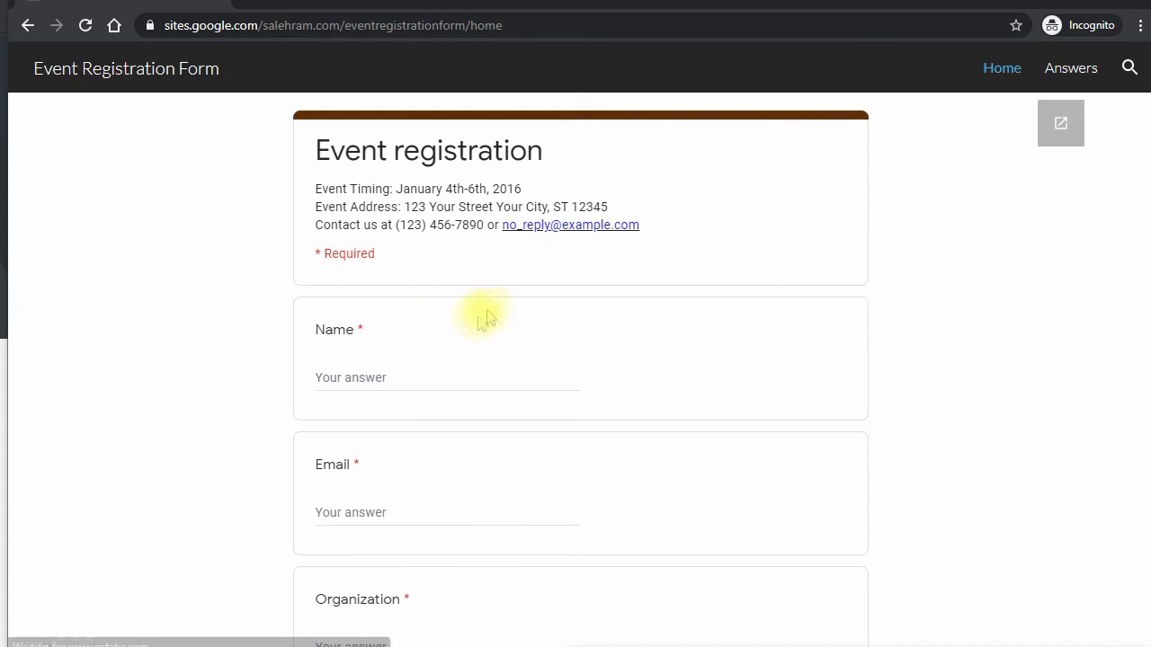
pyautogui.scroll(-5, 504, 346)
pyautogui.scroll(8, 488, 342)
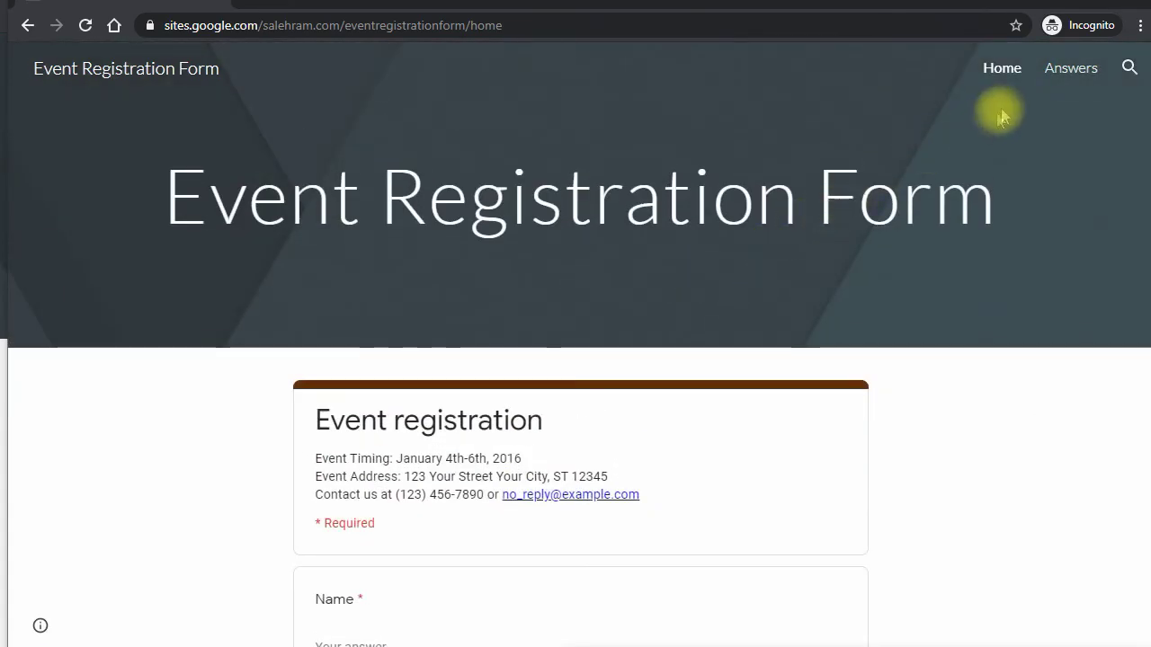
pyautogui.click(1050, 73)
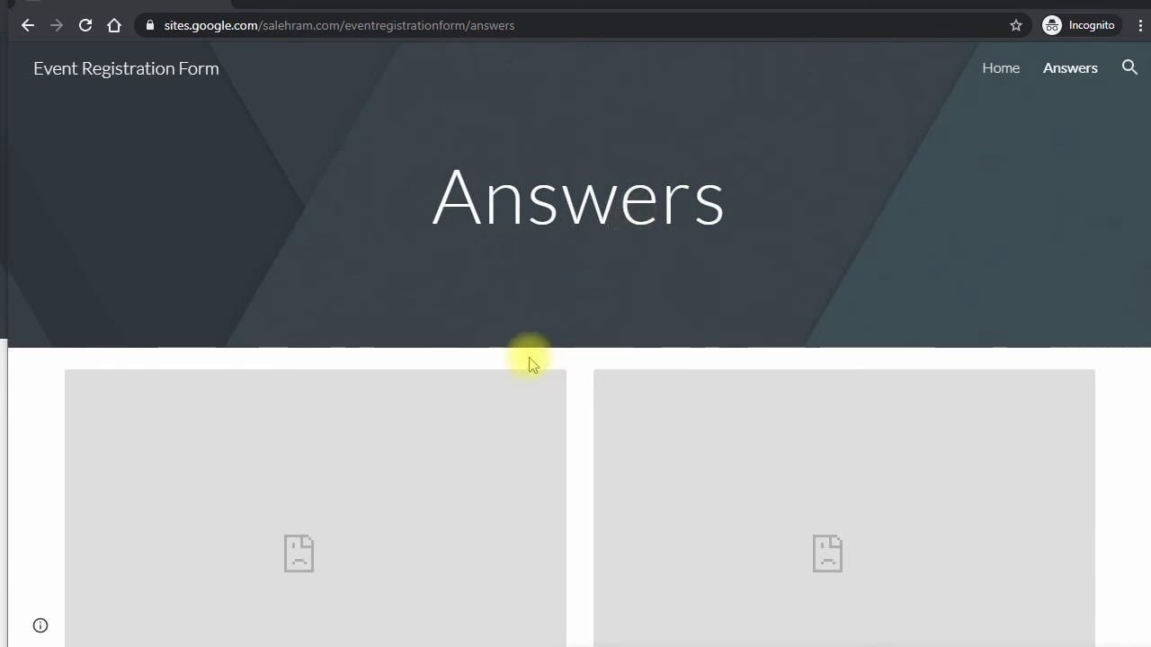
pyautogui.scroll(-5, 527, 364)
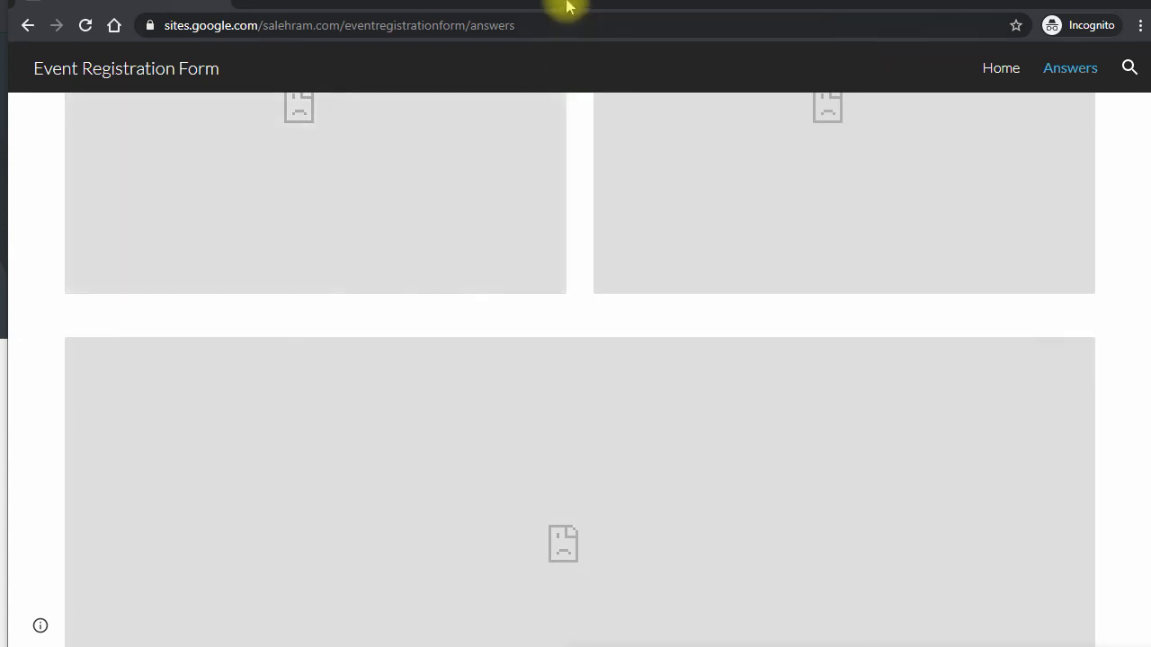
# Step: Move the incognito window lower and view its Answers page alongside the Event Registration (Responses) spreadsheet
pyautogui.moveTo(573, 8); pyautogui.dragTo(622, 176)
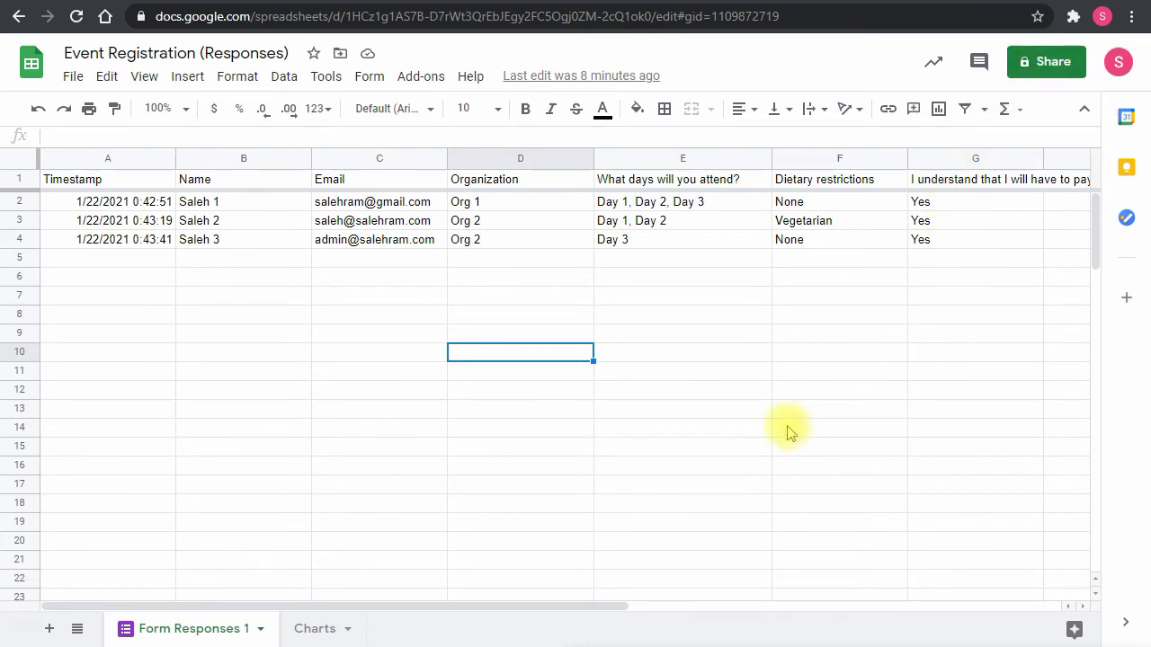
pyautogui.hotkey('alt', 'Tab')
pyautogui.moveTo(981, 170); pyautogui.dragTo(875, 187)
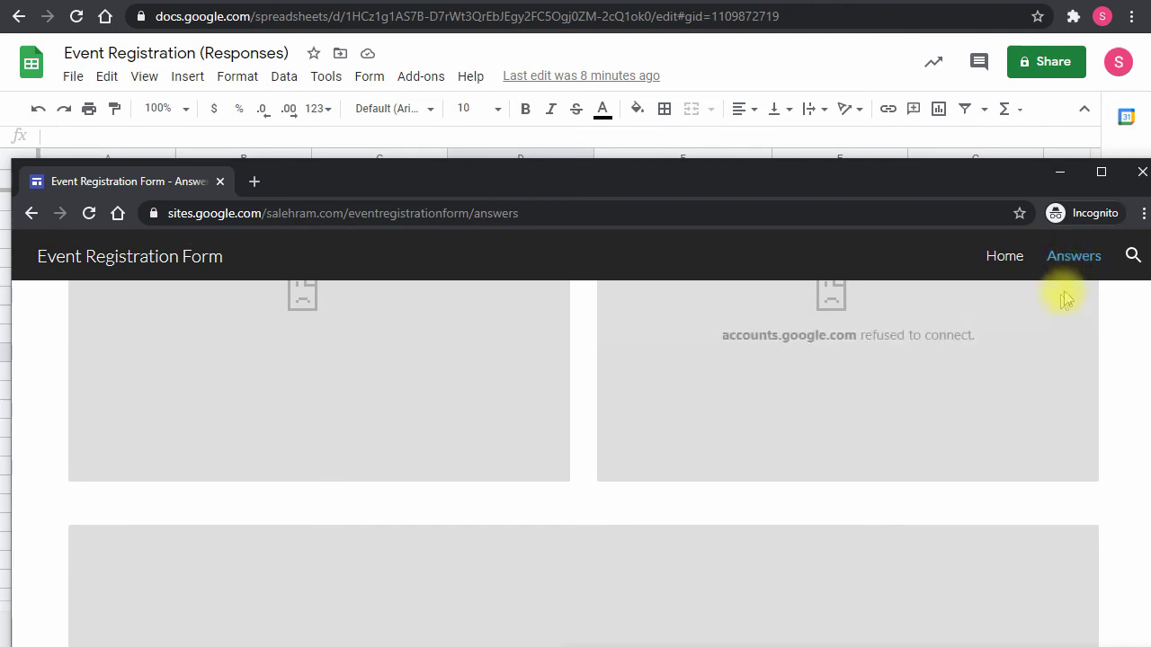
pyautogui.click(1066, 261)
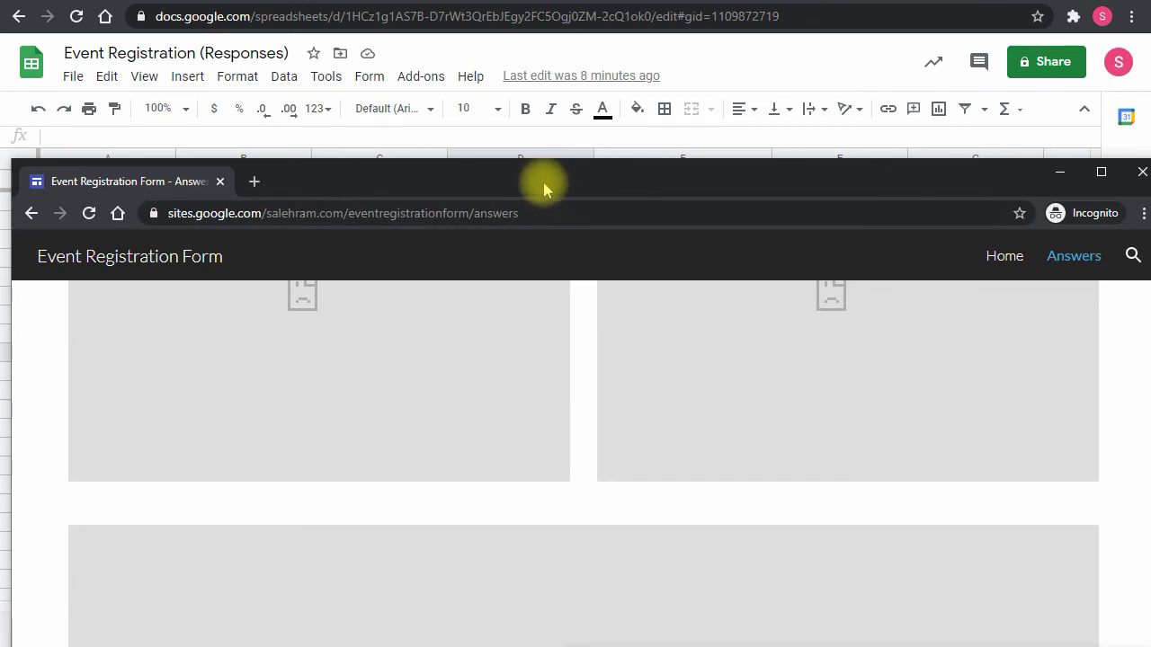
# Step: Change the Event Registration (Responses) spreadsheet's link sharing to Anyone with the link
pyautogui.moveTo(553, 190); pyautogui.dragTo(545, 228)
pyautogui.click(1029, 59)
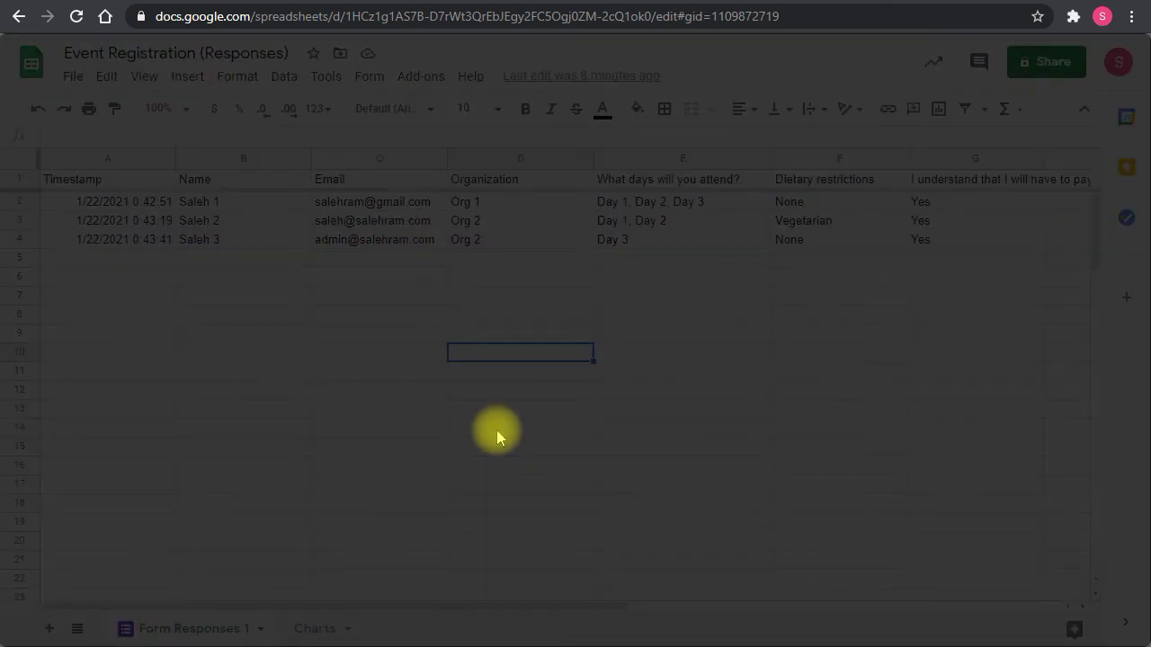
pyautogui.click(432, 485)
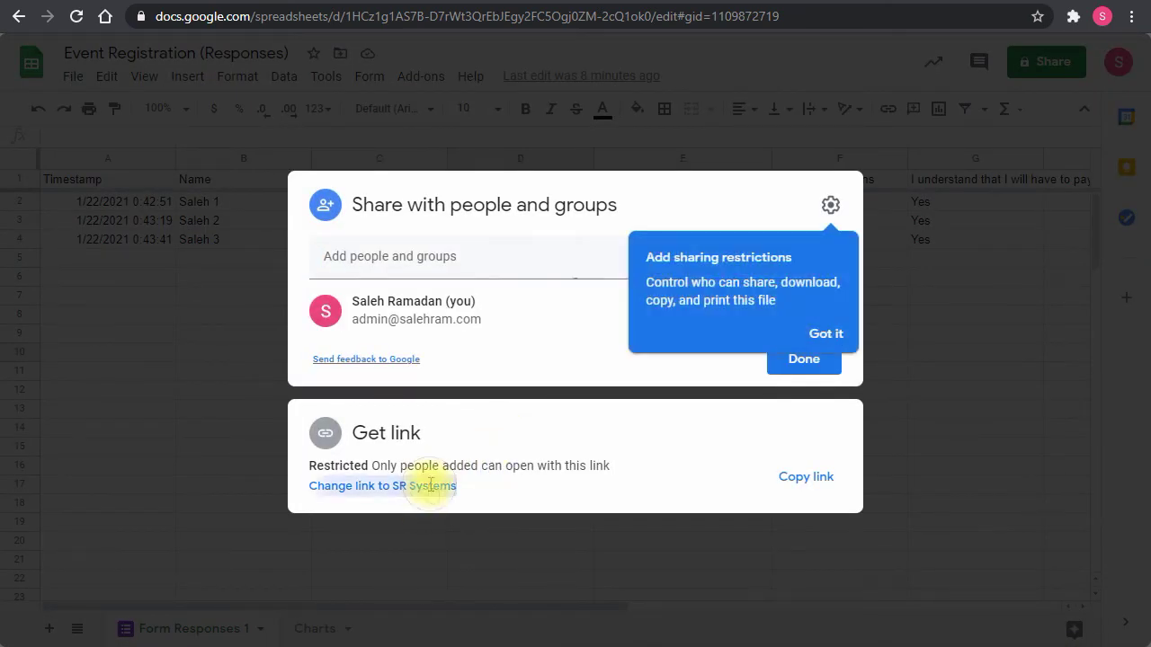
pyautogui.click(428, 413)
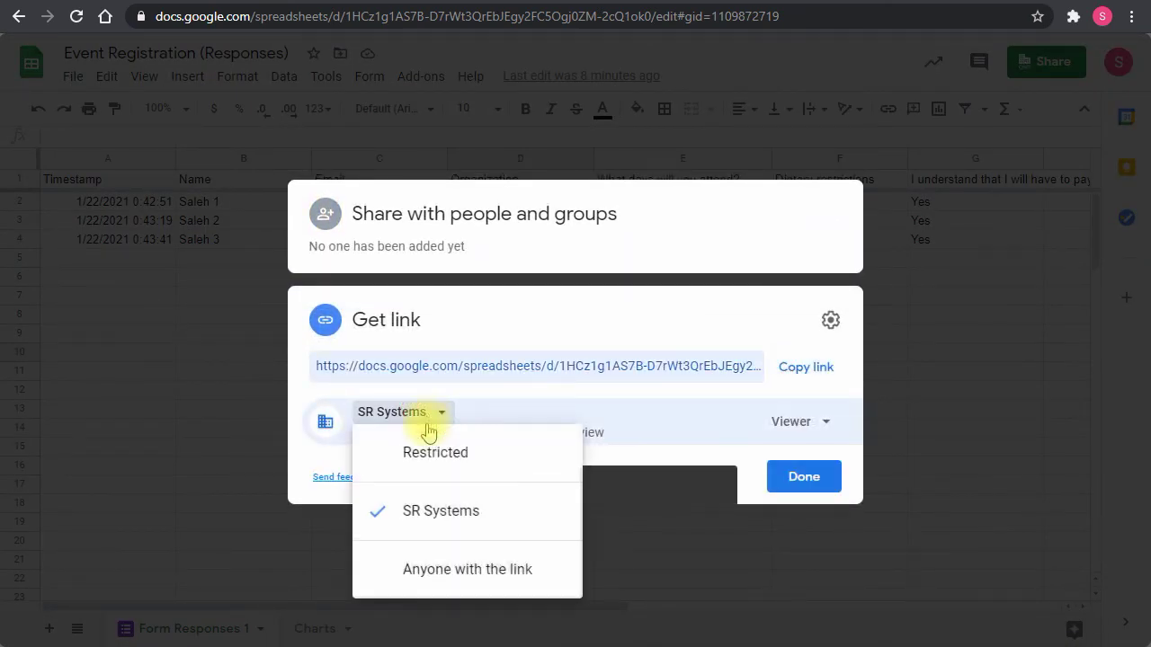
pyautogui.click(489, 566)
pyautogui.click(802, 482)
# Step: Switch to the incognito window, move it higher and reload the published Answers page
pyautogui.hotkey('alt', 'Tab')
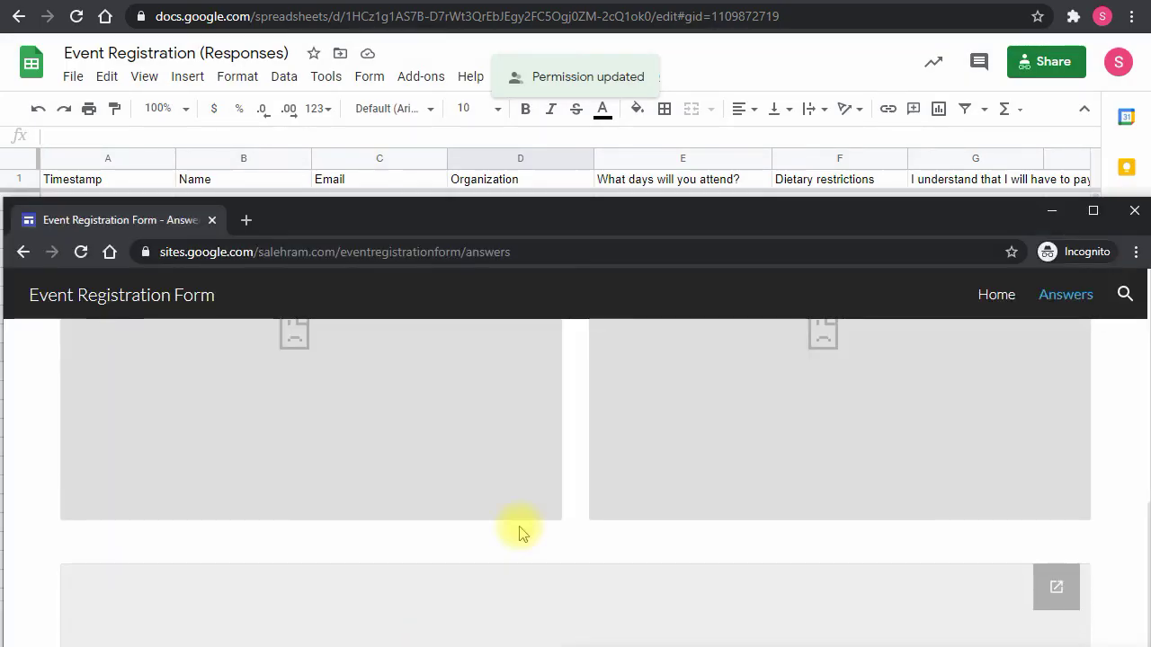
pyautogui.moveTo(563, 216); pyautogui.dragTo(552, 80)
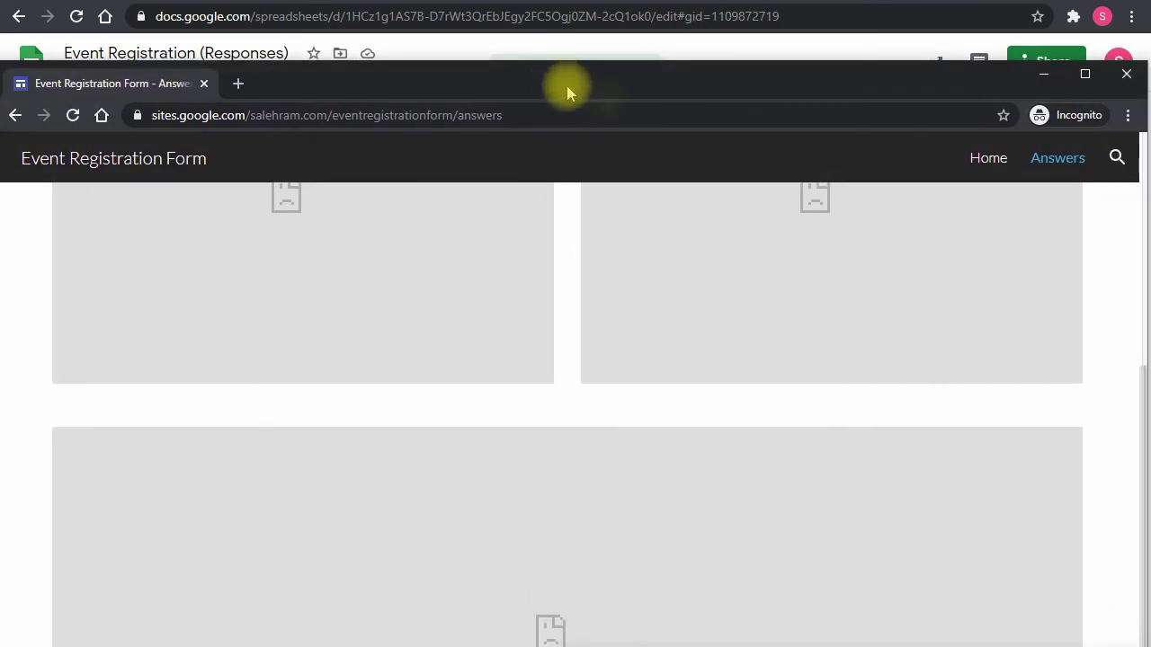
pyautogui.press('F5')
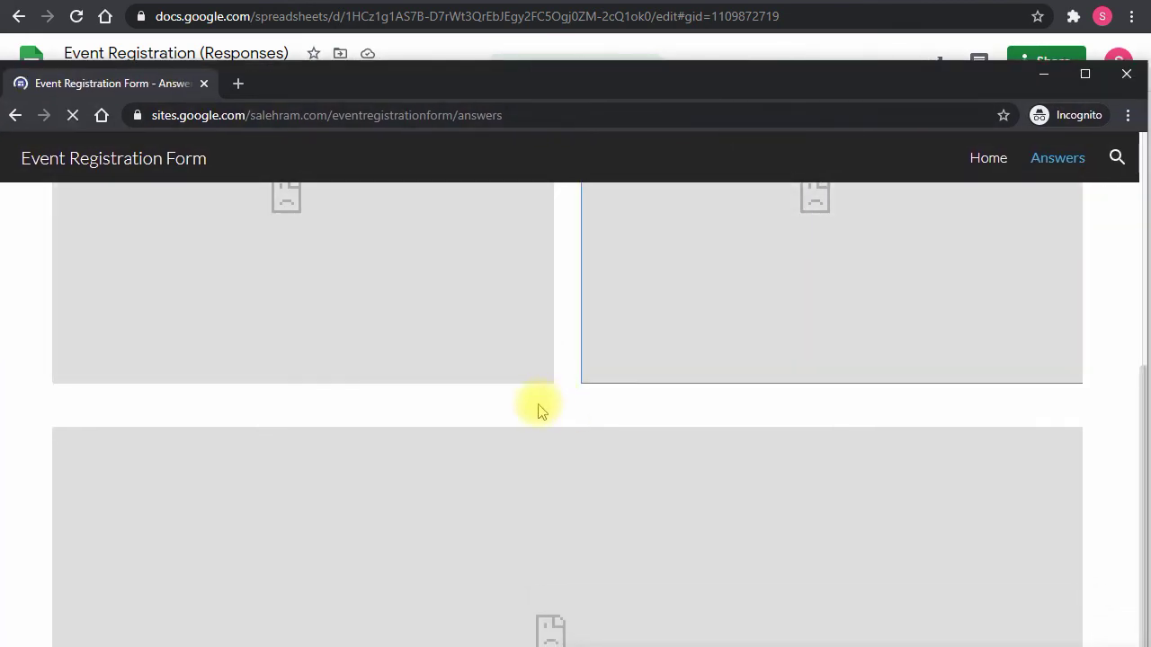